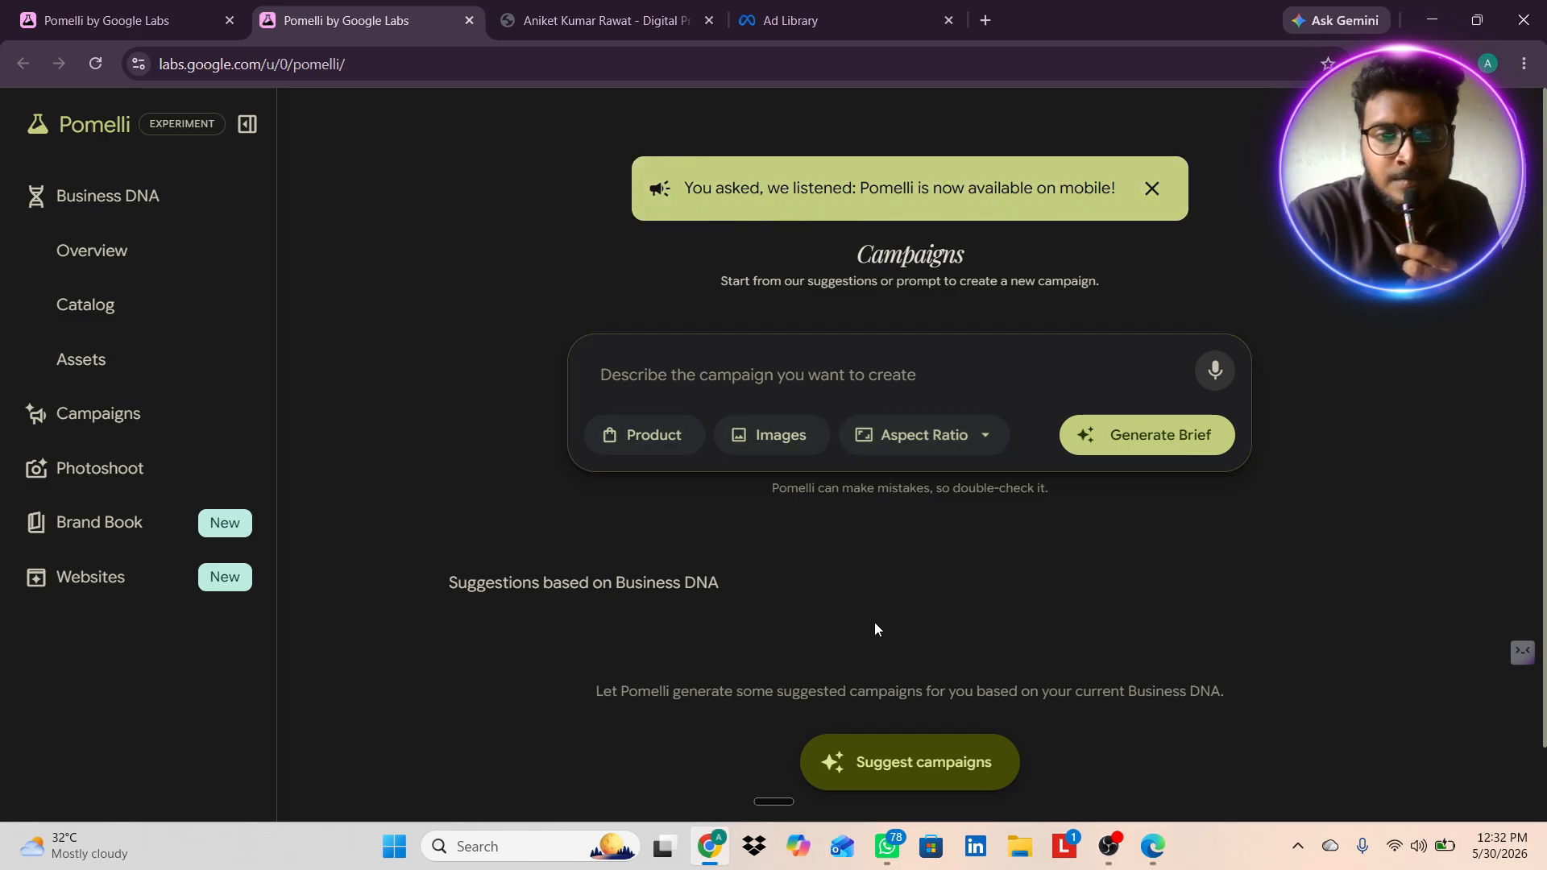
- Reset the existing Business DNA, deleting all its campaigns and creatives, and start the website onboarding
{"action": "scroll", "coordinate": [672, 637], "scroll_direction": "down", "scroll_amount": 1}
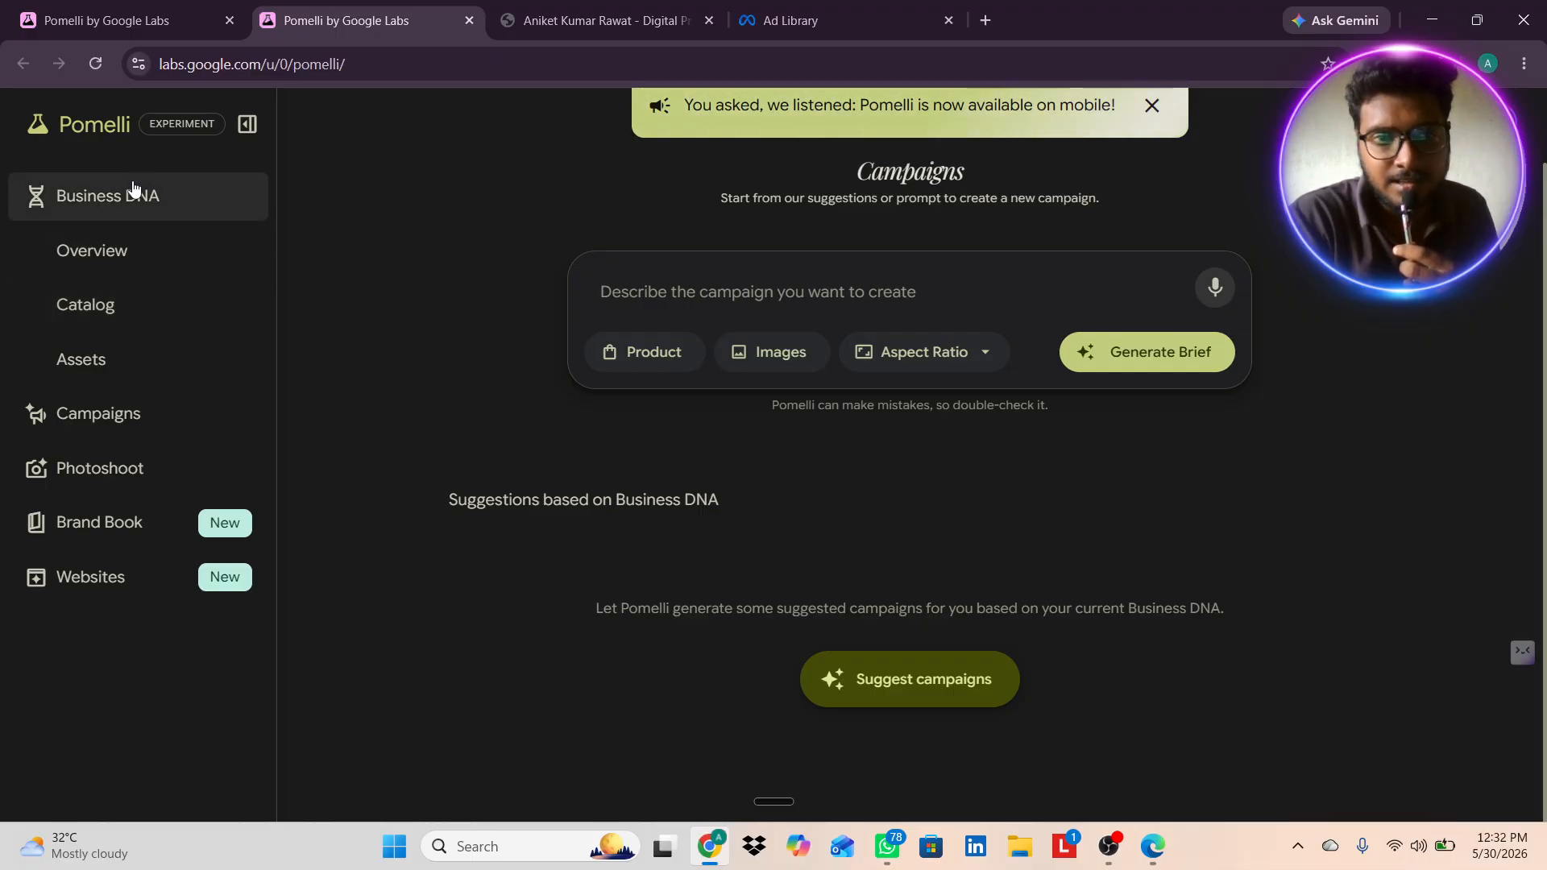
{"action": "left_click", "coordinate": [798, 283]}
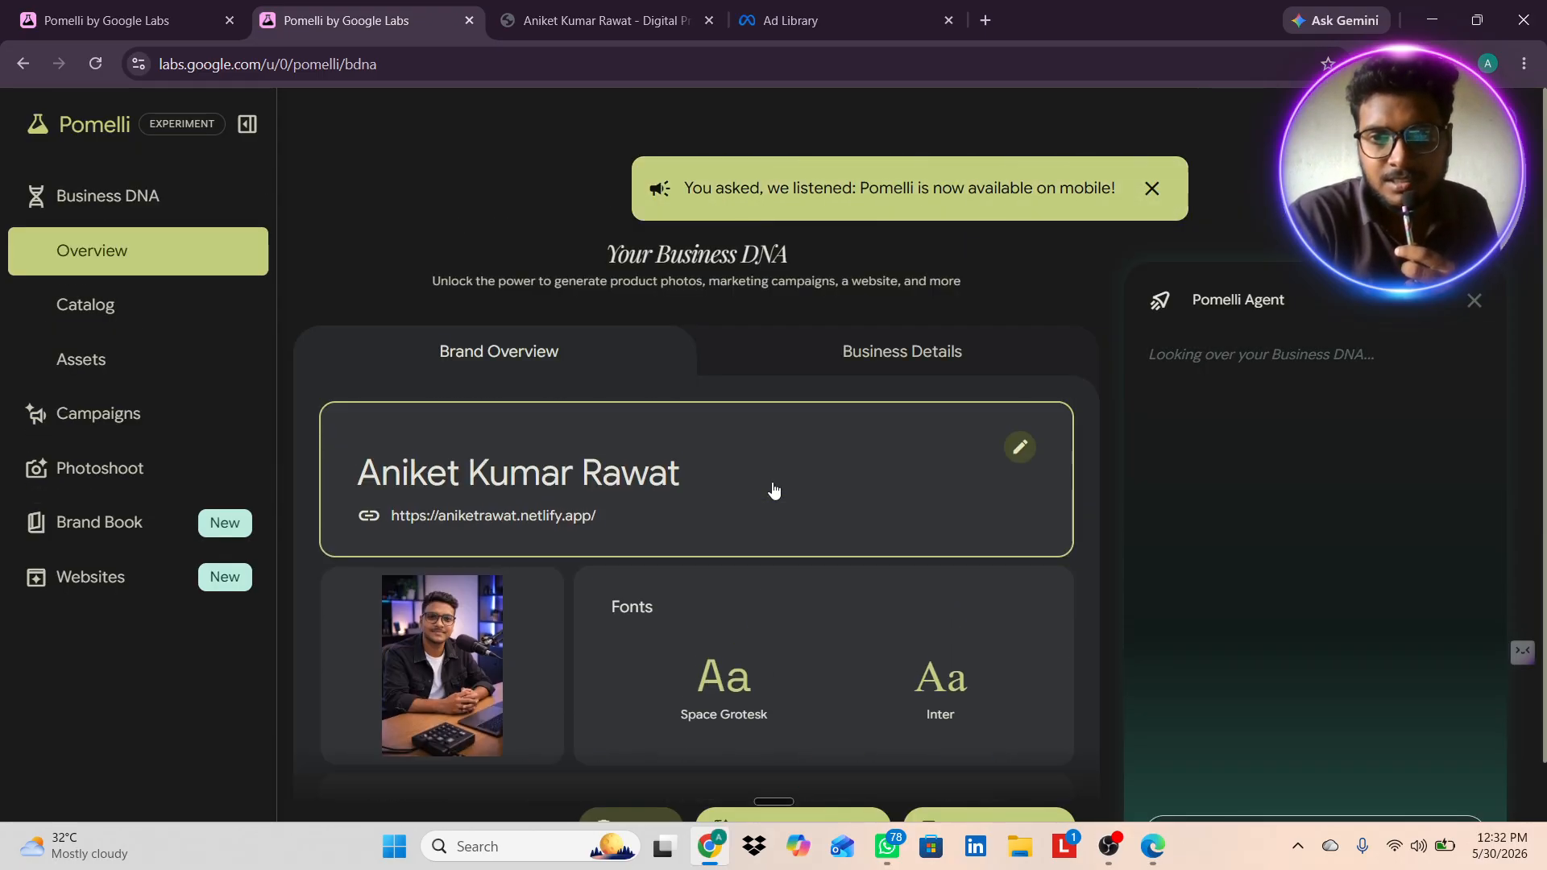
{"action": "scroll", "coordinate": [890, 328], "scroll_direction": "down", "scroll_amount": 1}
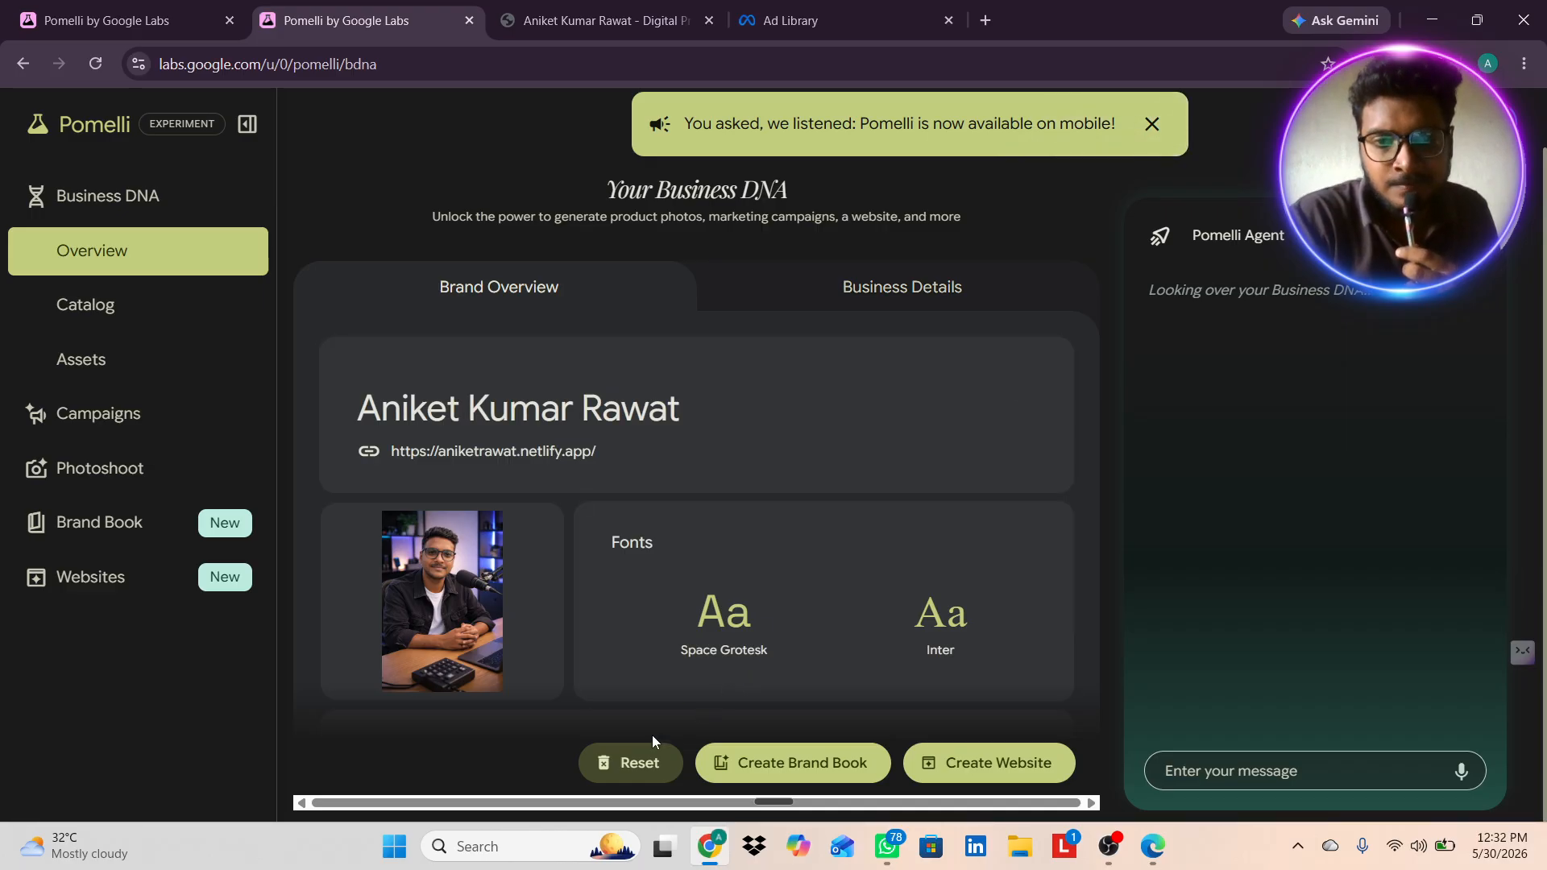
{"action": "left_click", "coordinate": [623, 762]}
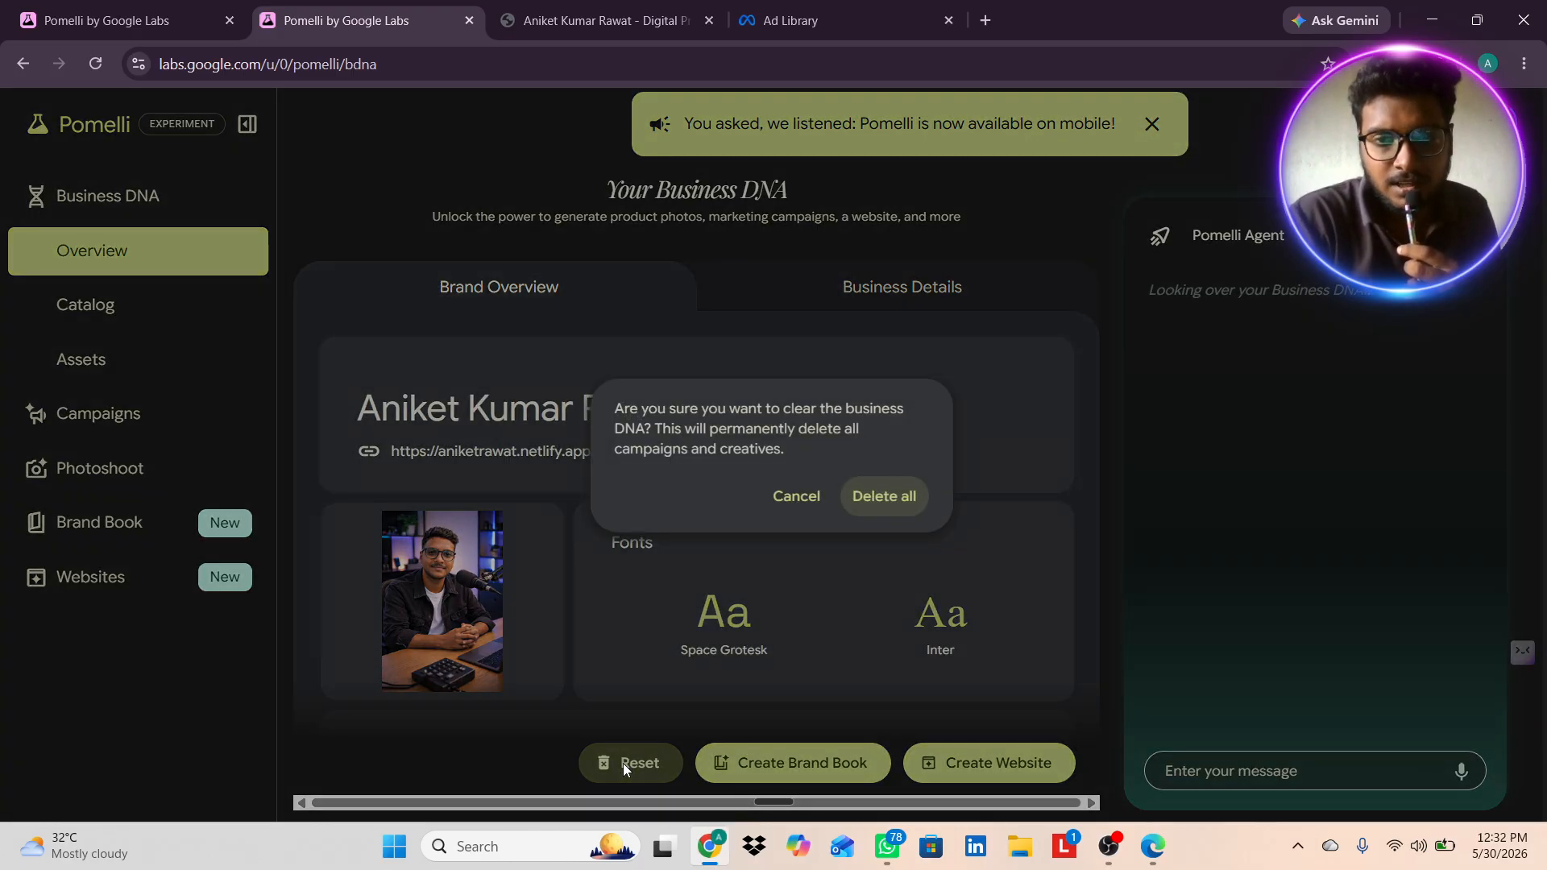
{"action": "left_click", "coordinate": [893, 511]}
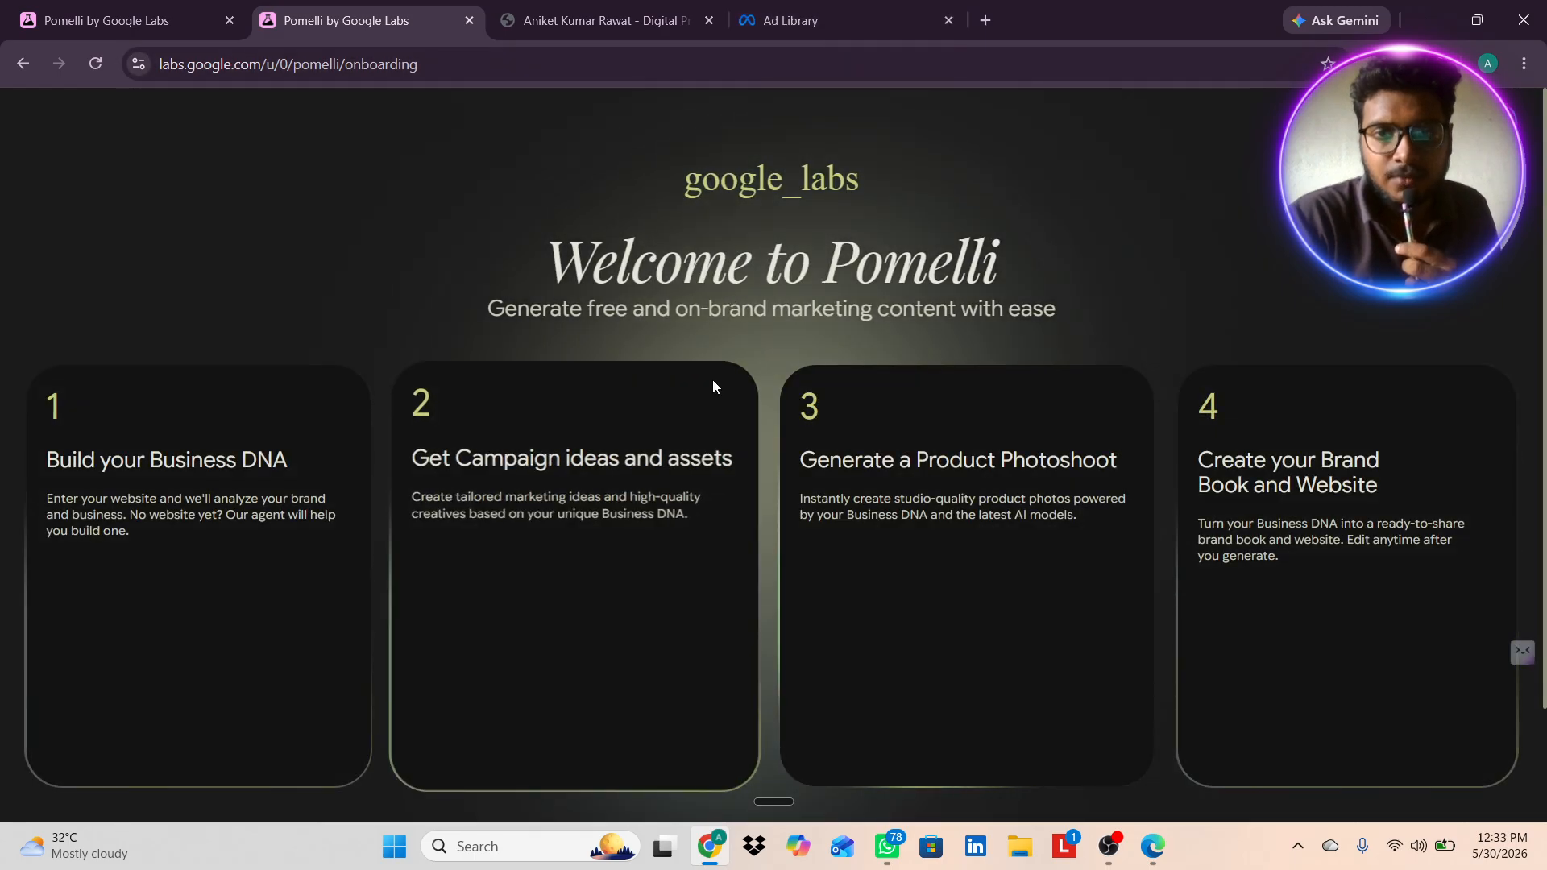
{"action": "scroll", "coordinate": [712, 379], "scroll_direction": "down", "scroll_amount": 2}
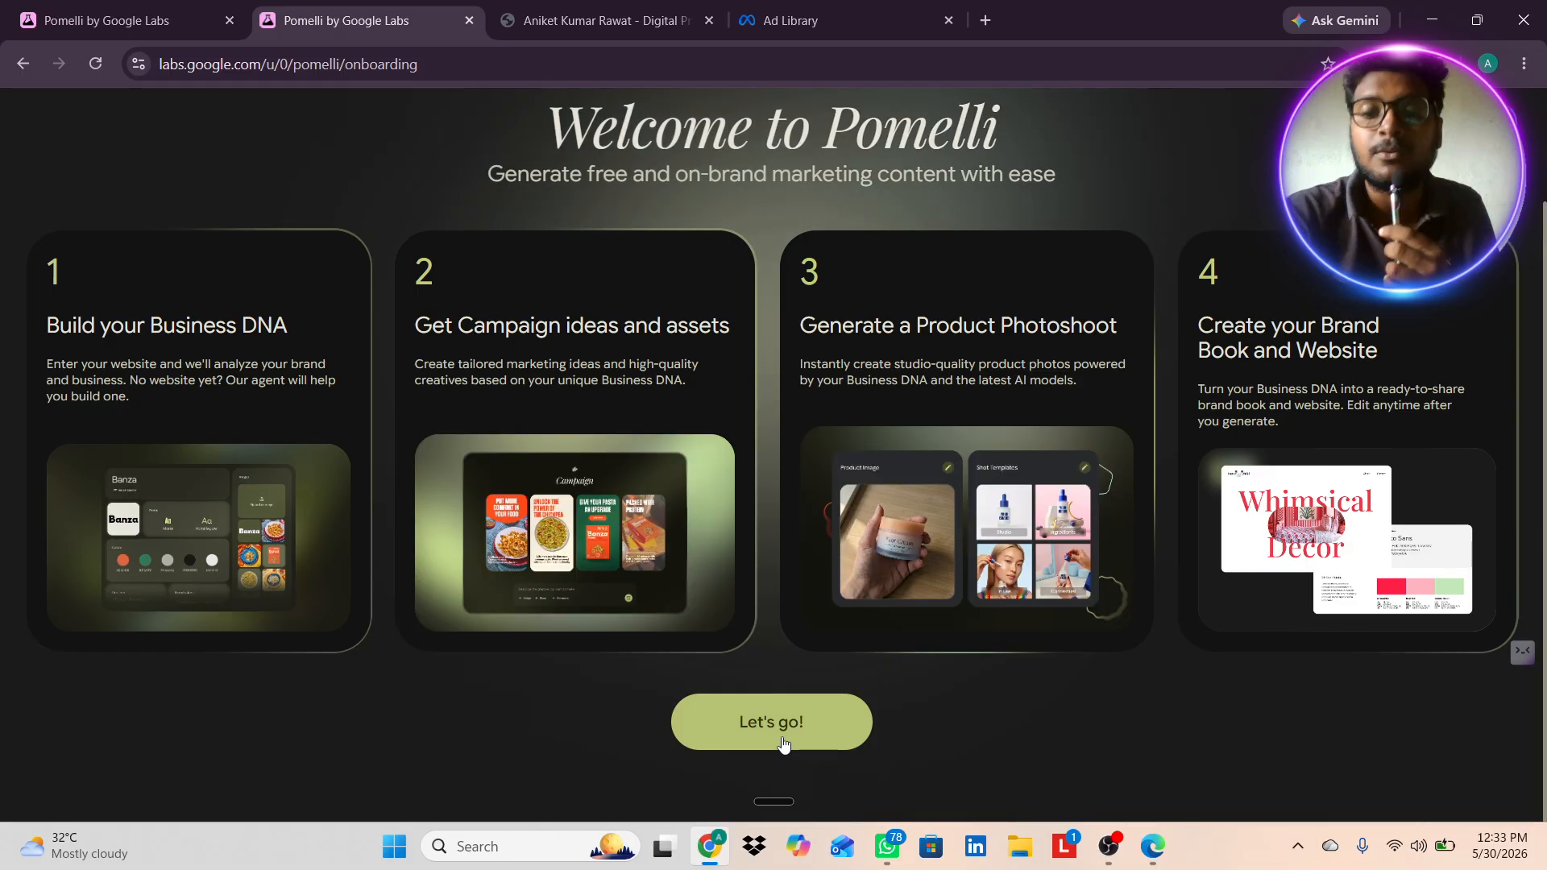
{"action": "left_click", "coordinate": [783, 743]}
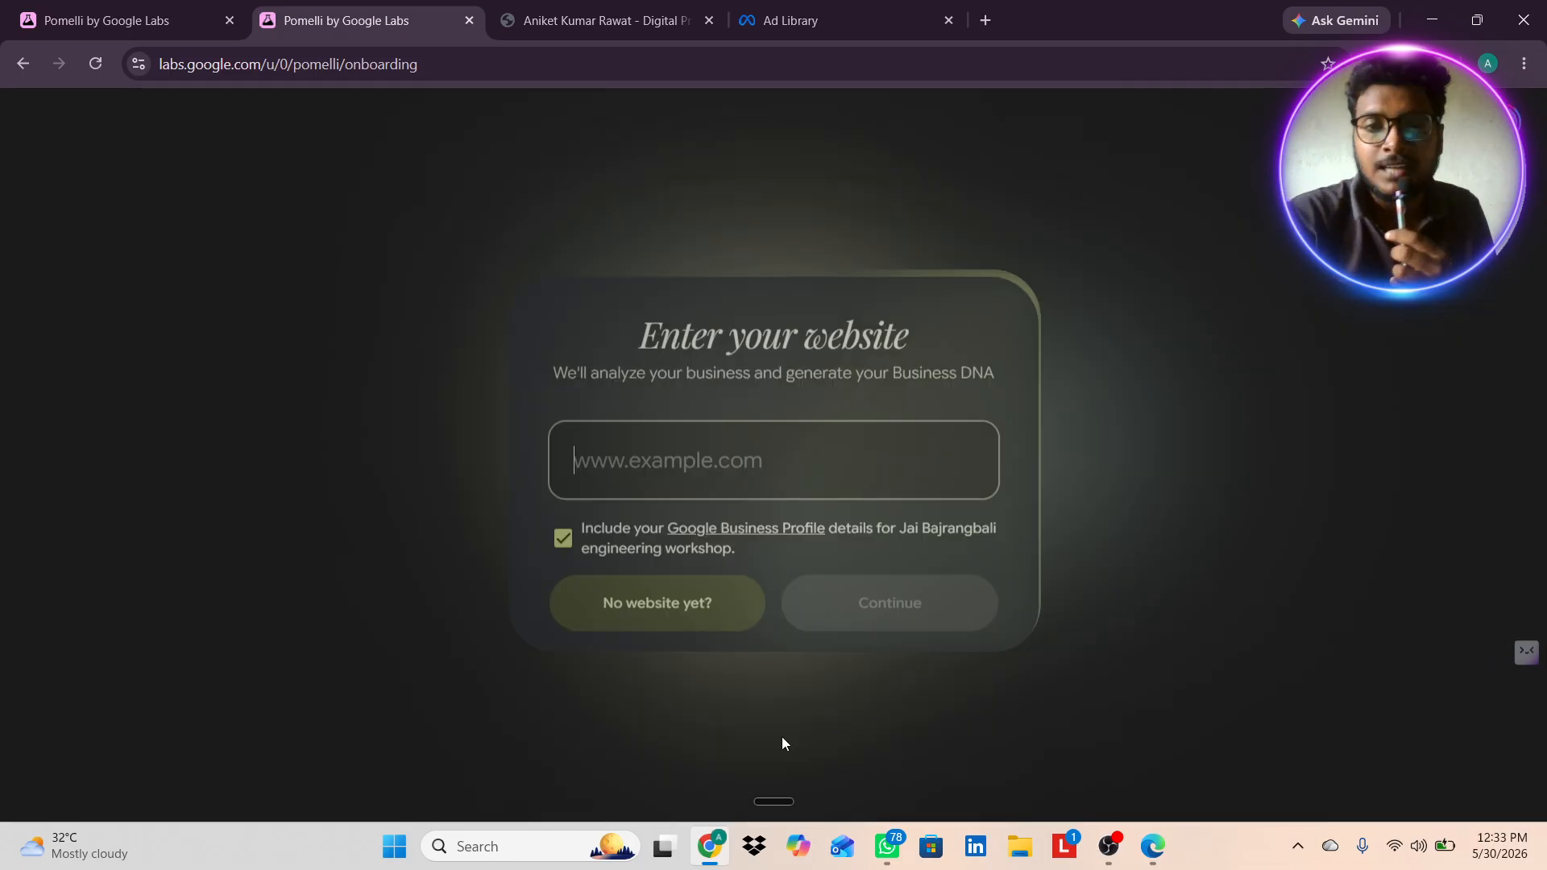
- Switch to the Meta Ad Library's whey protein ads and open the Nutrabay.com advertiser's Facebook page
{"action": "left_click", "coordinate": [816, 25]}
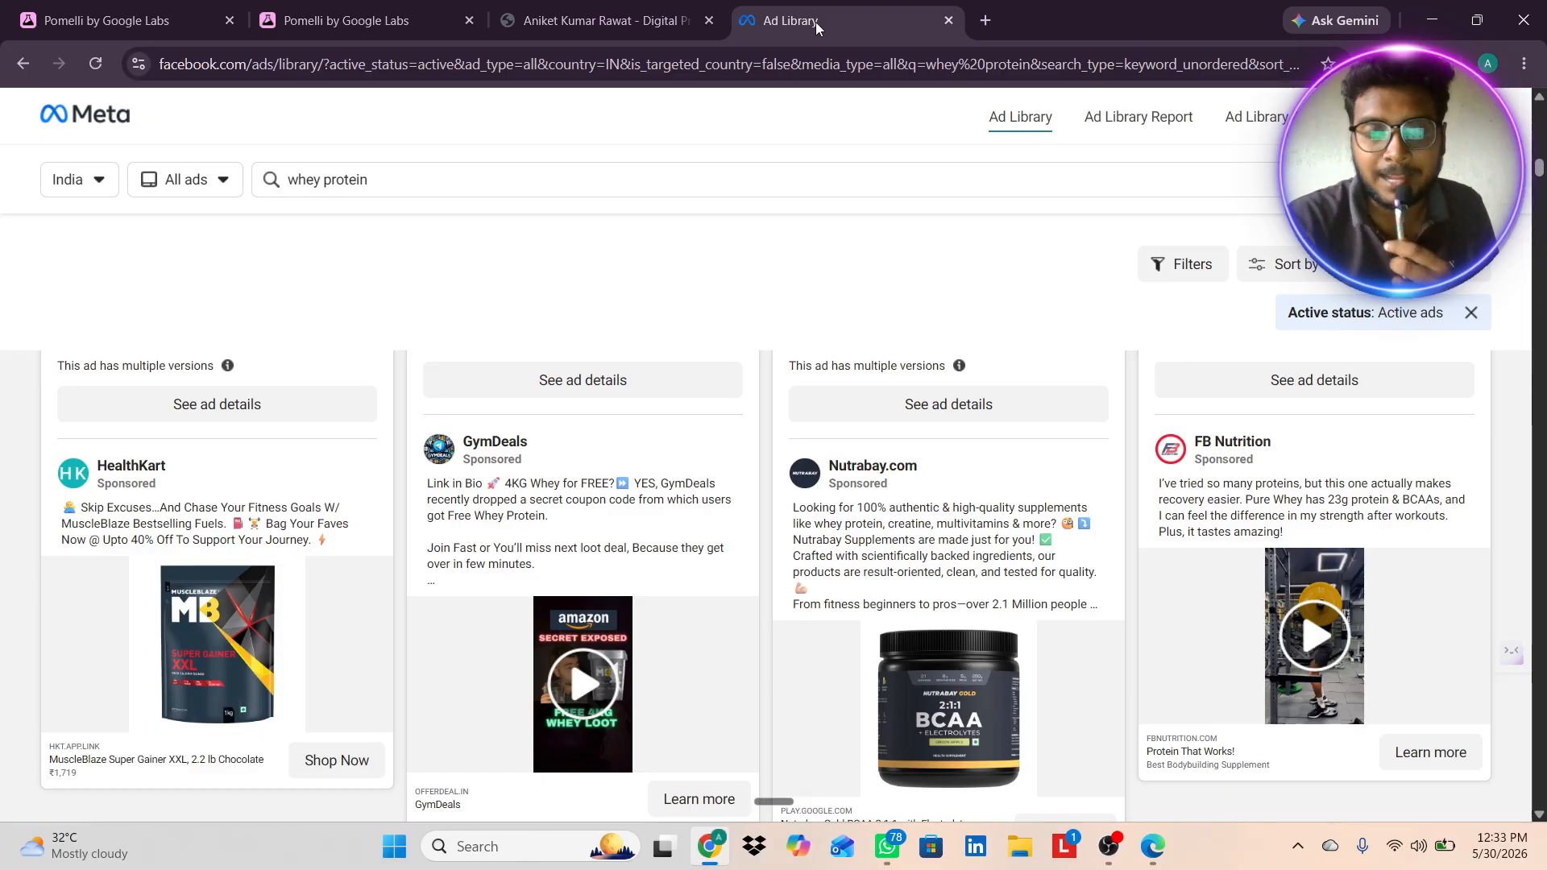
{"action": "left_click", "coordinate": [894, 476]}
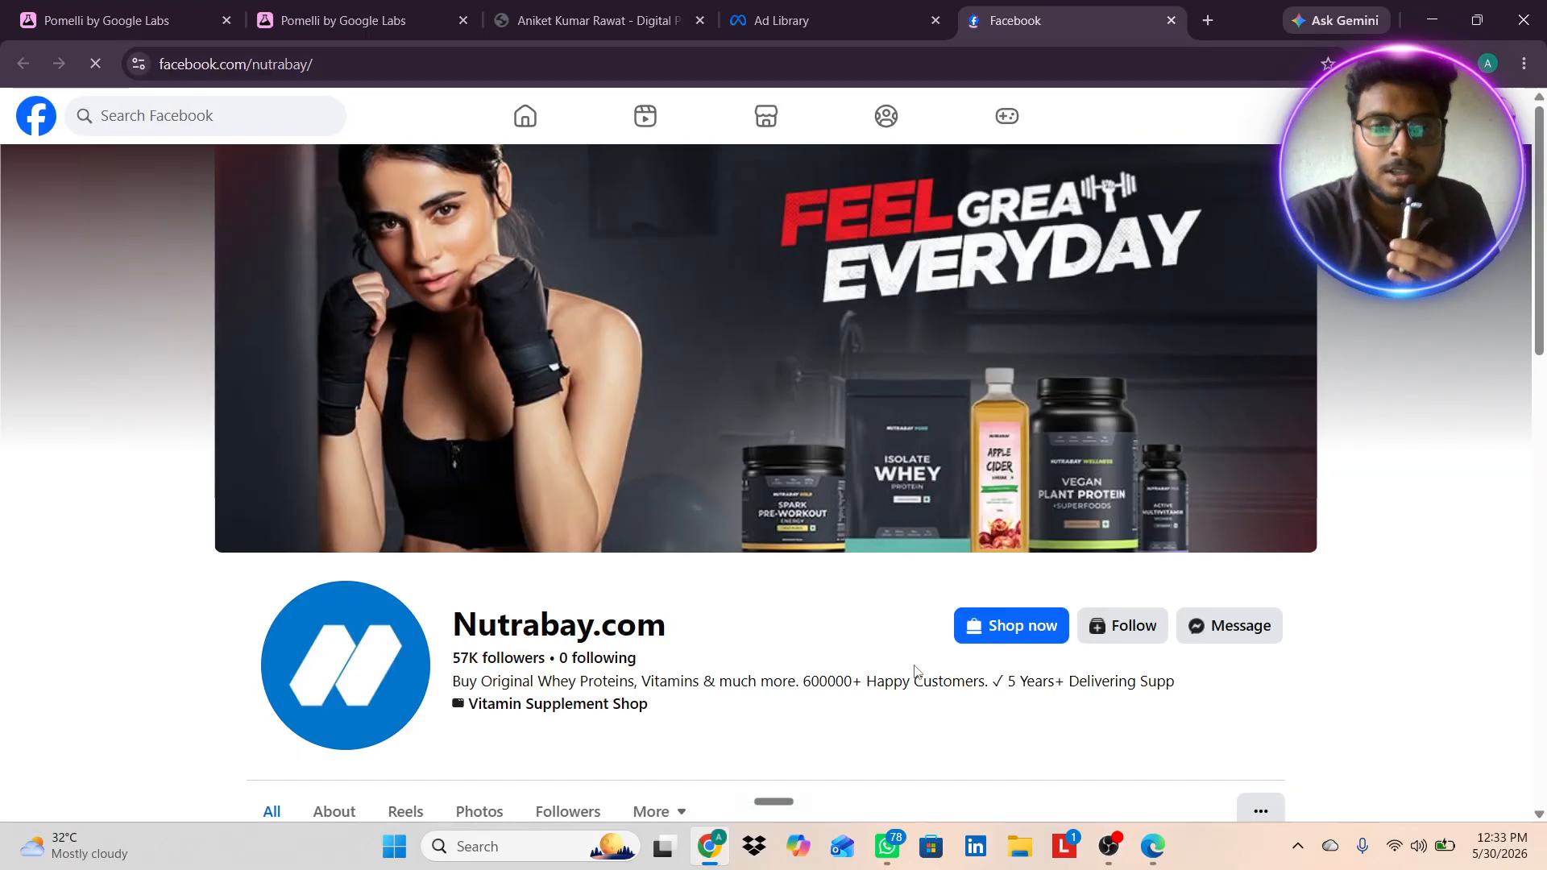
{"action": "scroll", "coordinate": [739, 575], "scroll_direction": "down", "scroll_amount": 7}
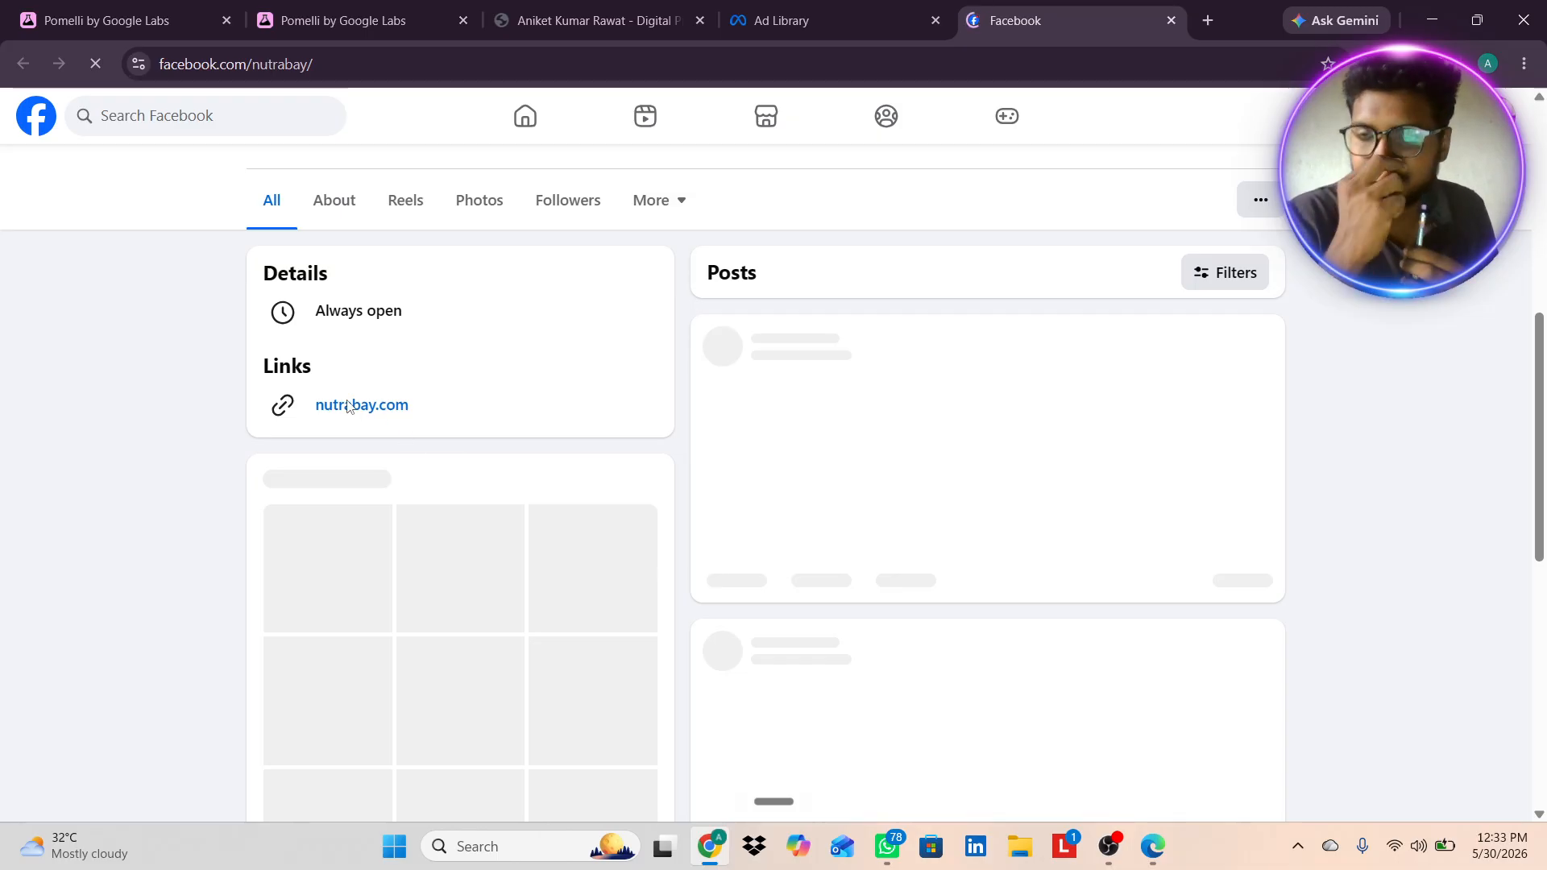
{"action": "scroll", "coordinate": [444, 361], "scroll_direction": "down", "scroll_amount": 4}
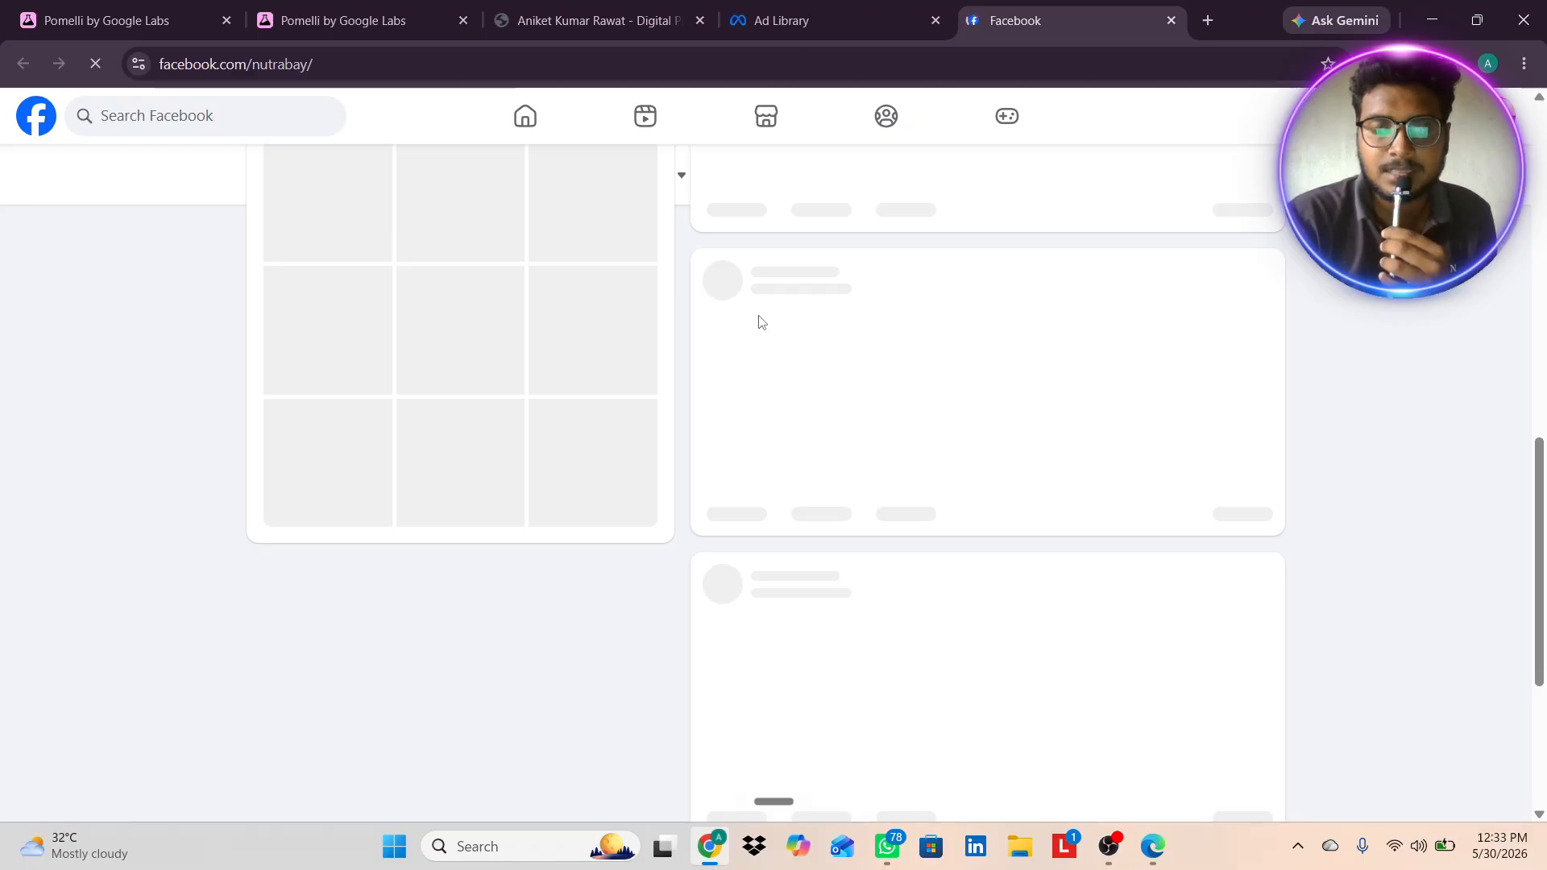
- Open the nutrabay.com website linked in the details of the Facebook page
{"action": "left_click", "coordinate": [854, 71]}
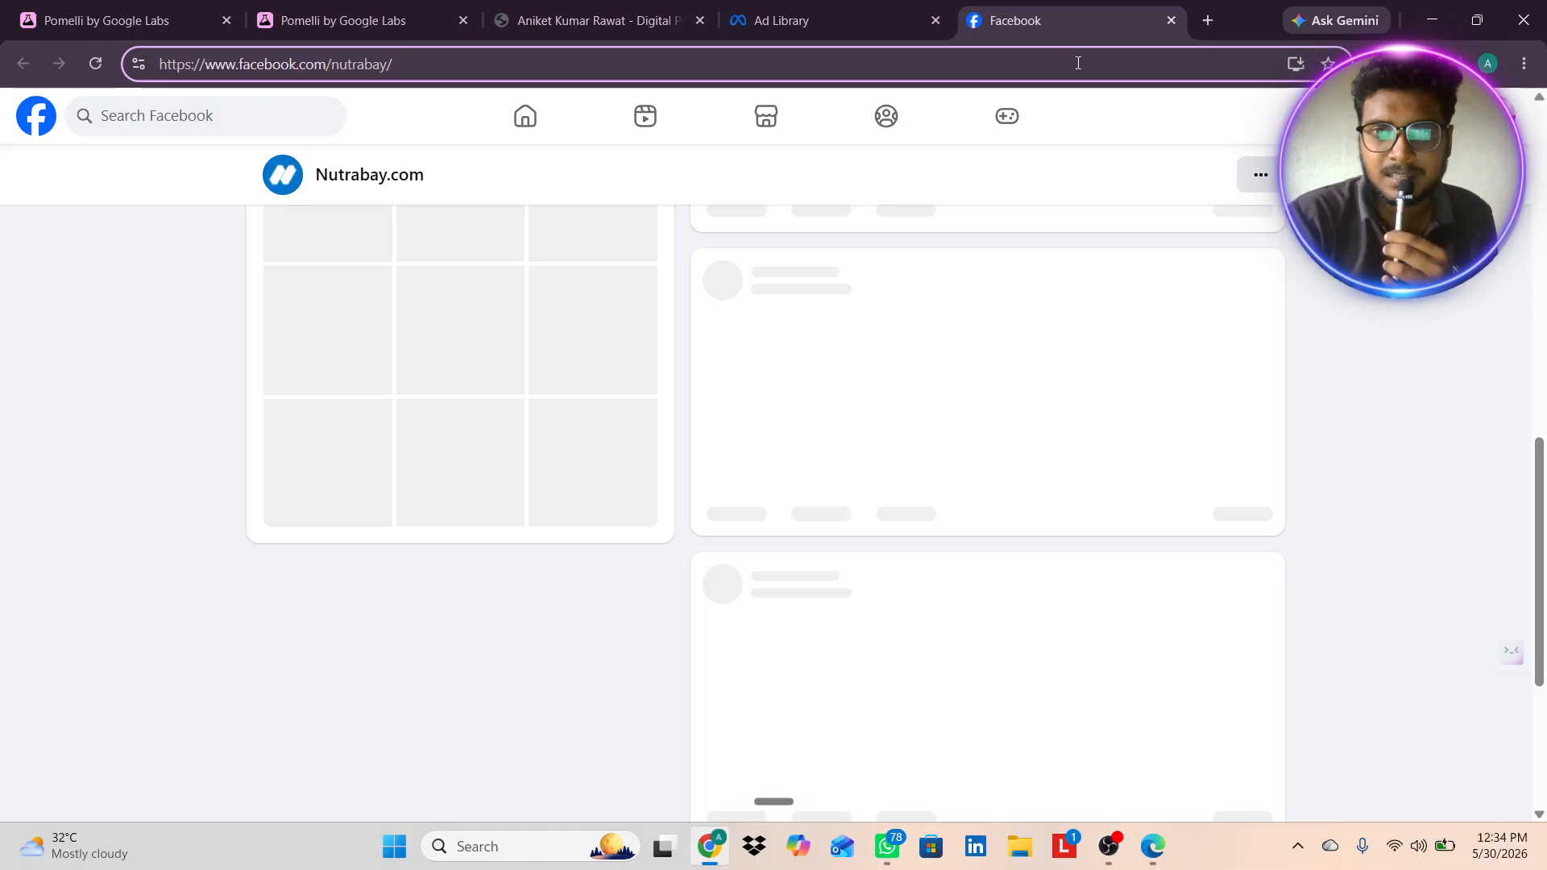
{"action": "scroll", "coordinate": [819, 273], "scroll_direction": "down", "scroll_amount": 2}
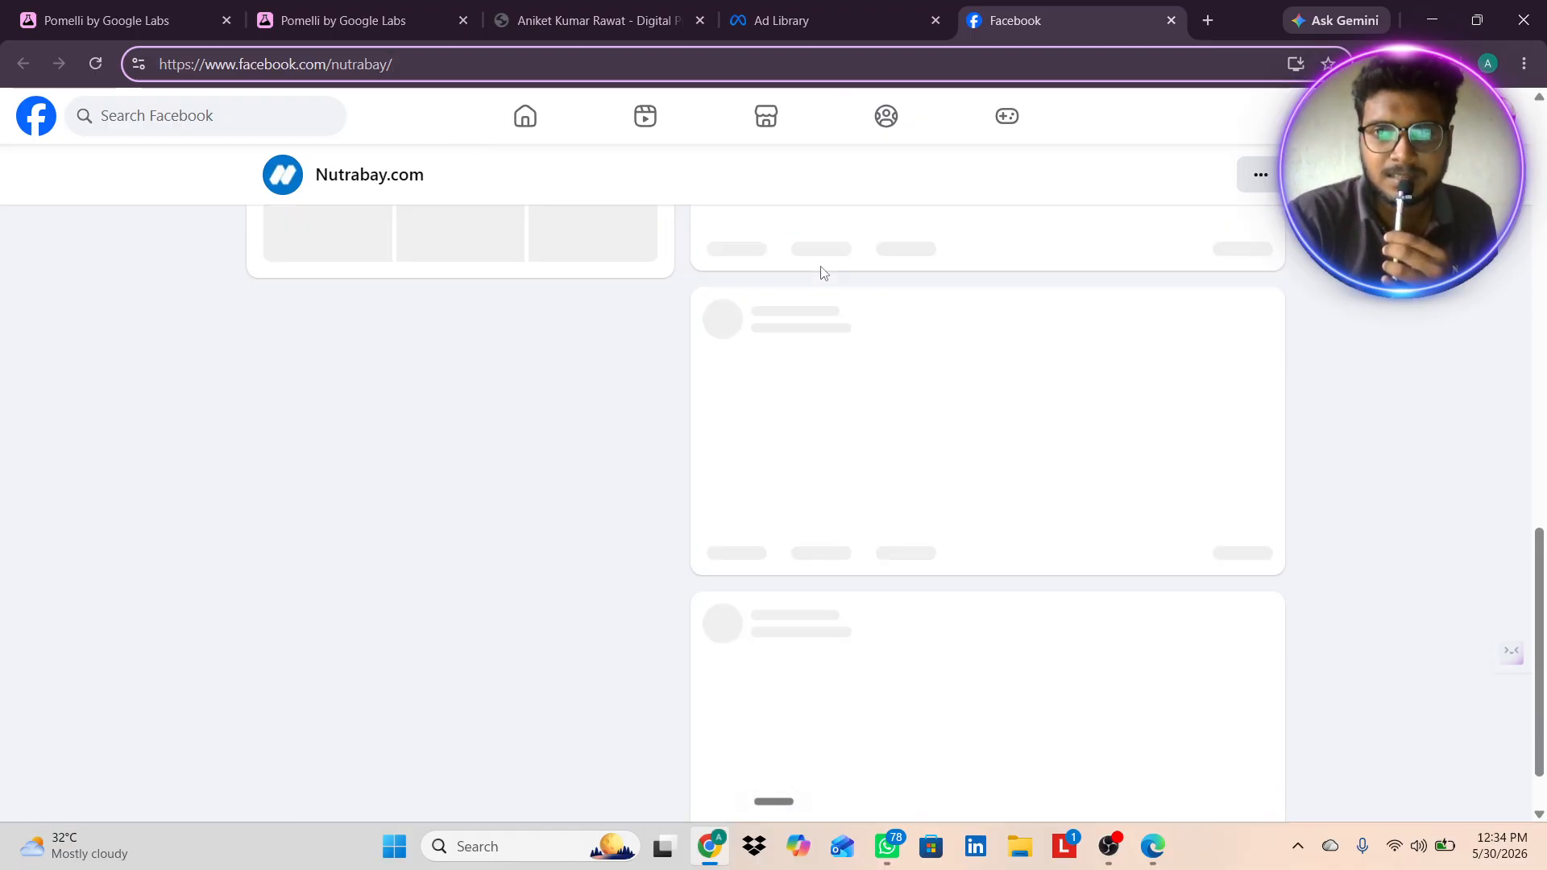
{"action": "left_click_drag", "start_coordinate": [399, 64], "coordinate": [337, 63]}
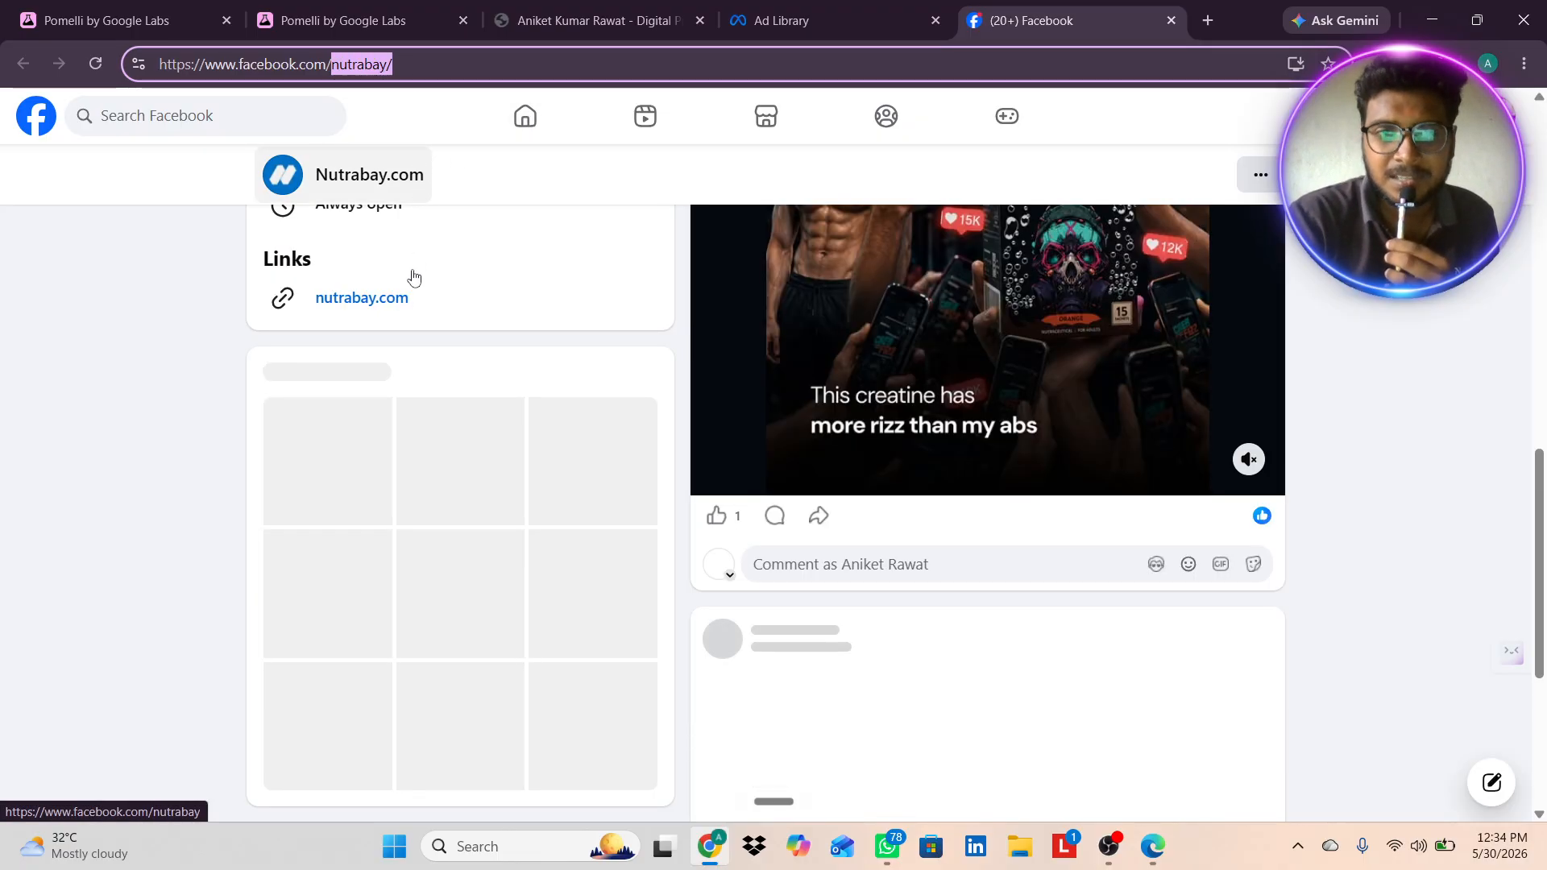
{"action": "left_click", "coordinate": [372, 305]}
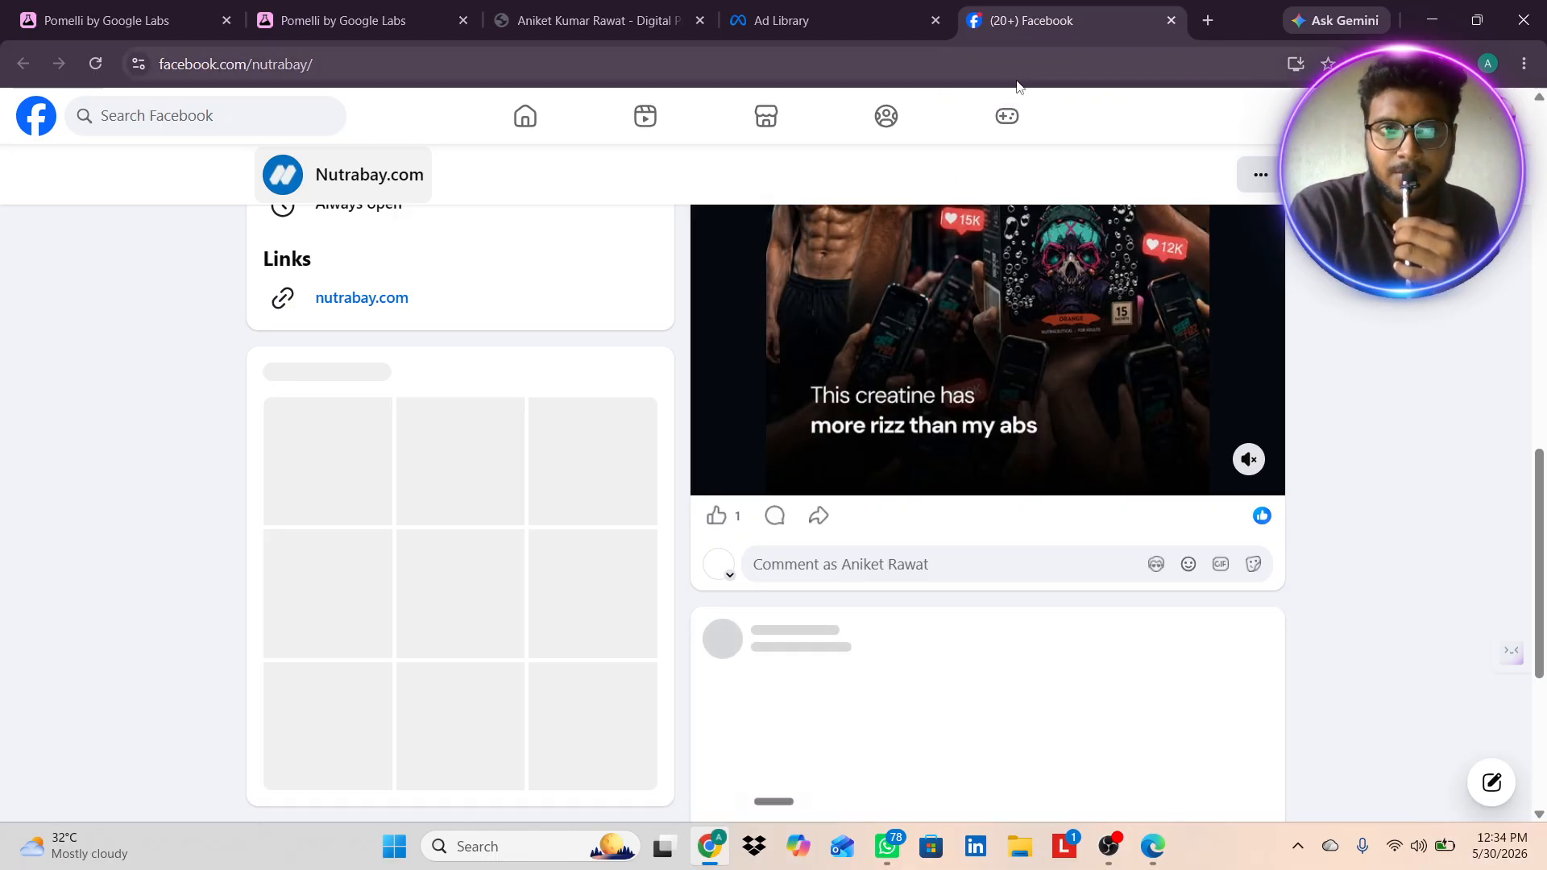
{"action": "left_click", "coordinate": [362, 297]}
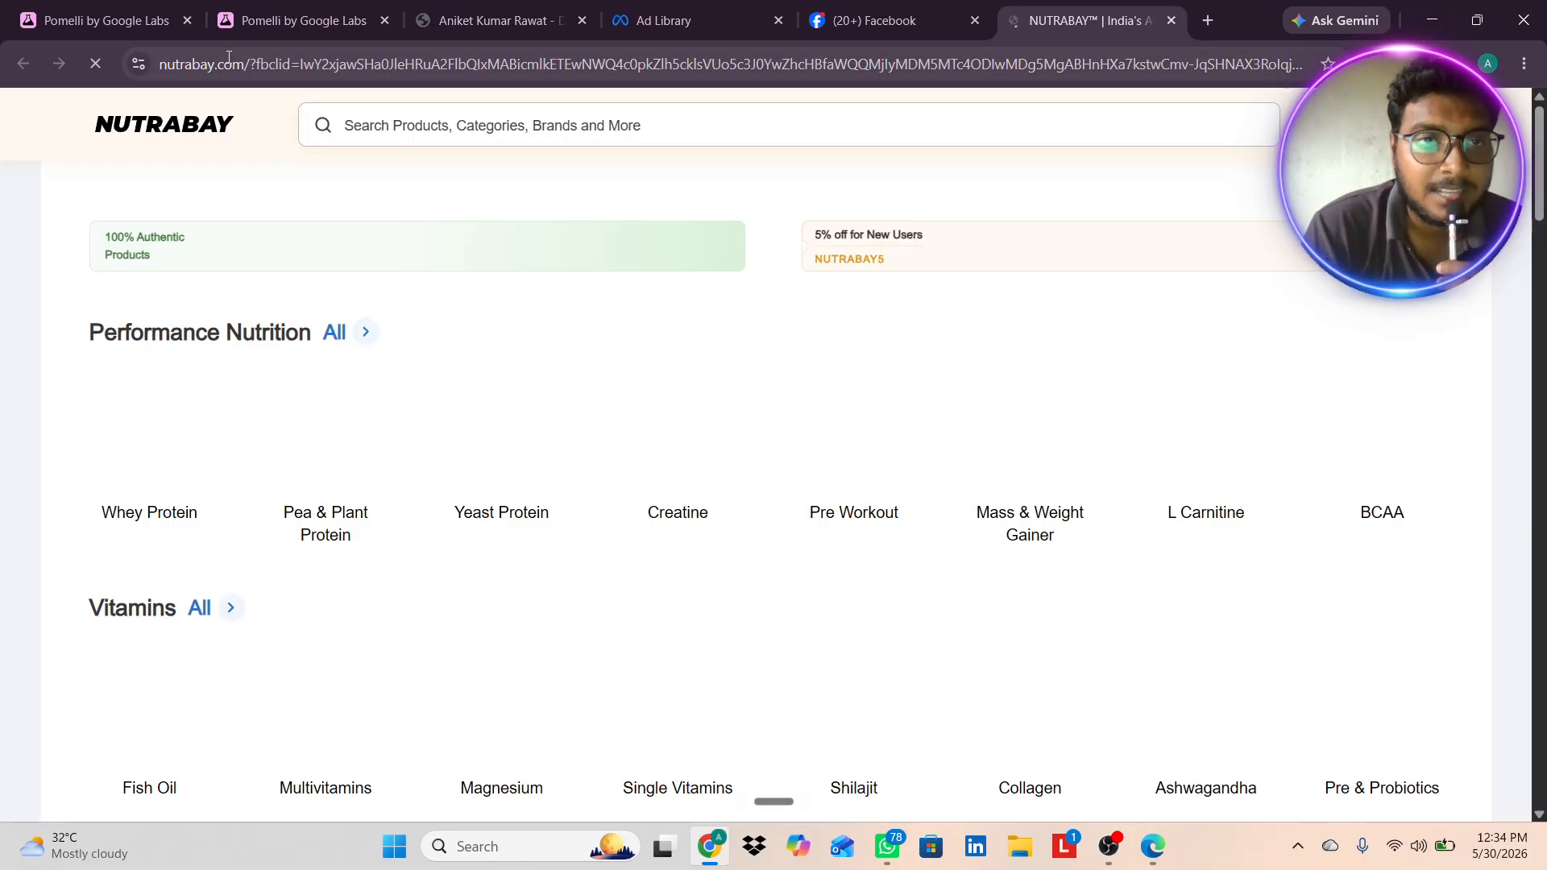
{"action": "left_click_drag", "start_coordinate": [246, 65], "coordinate": [156, 69]}
{"action": "key", "text": "ctrl+c"}
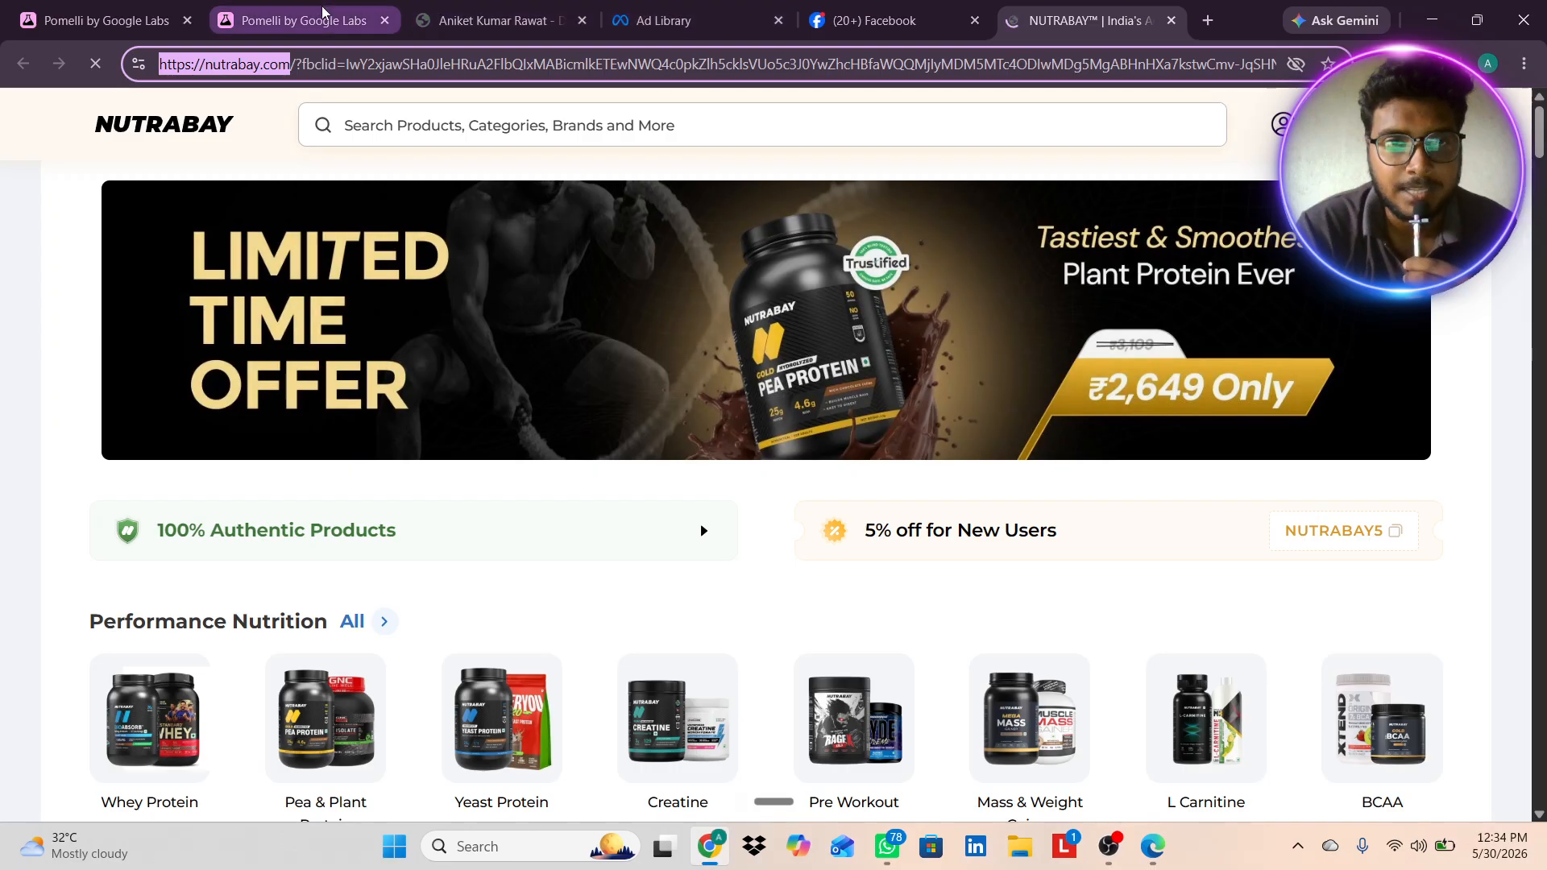
{"action": "left_click", "coordinate": [304, 20]}
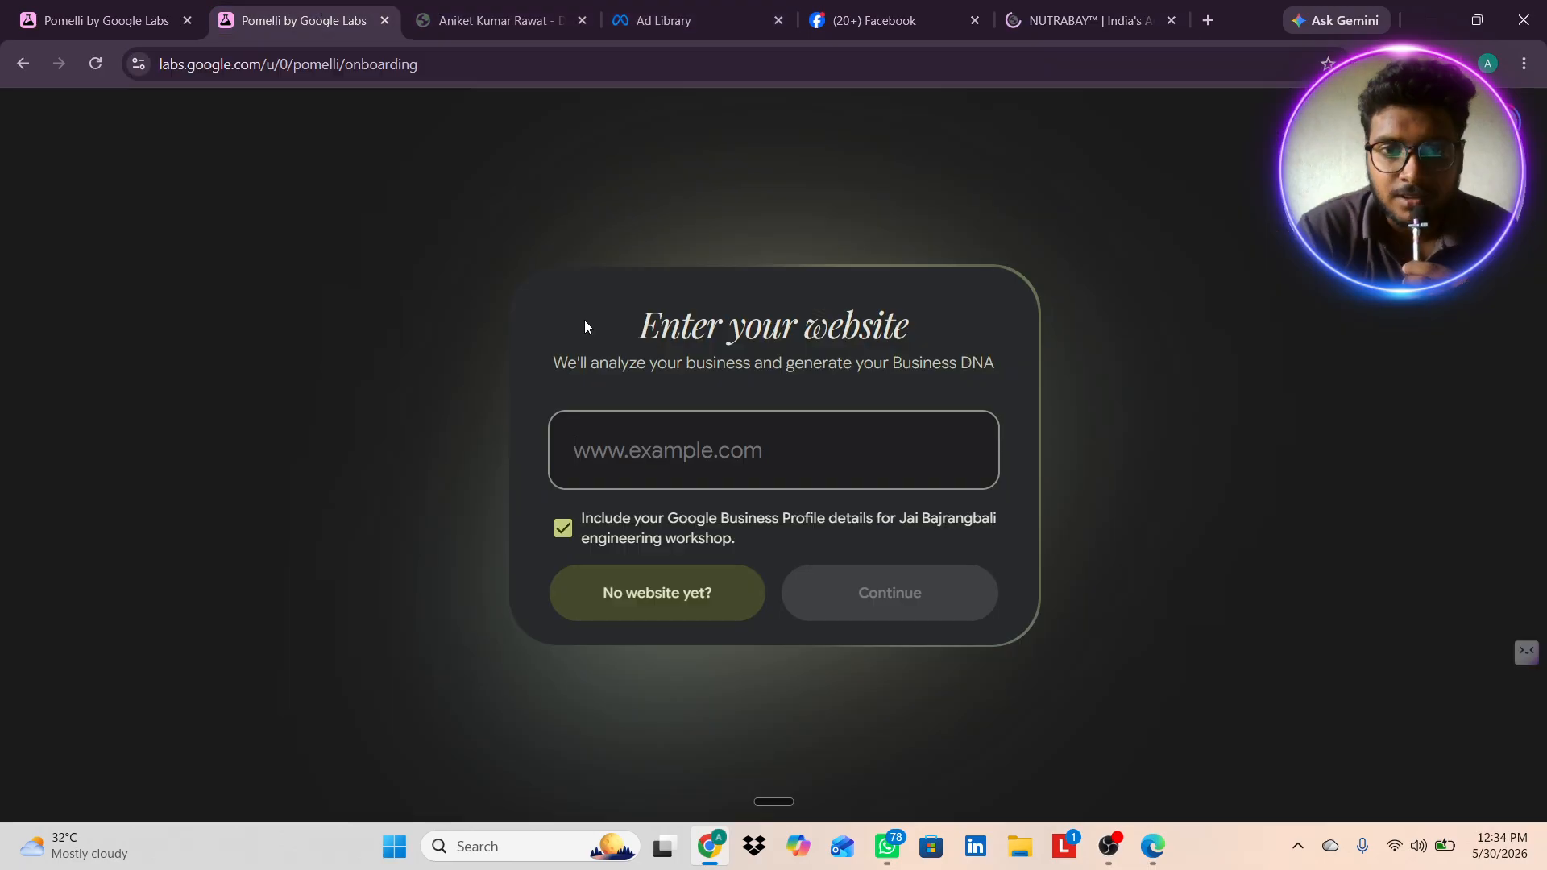
{"action": "left_click", "coordinate": [587, 458]}
{"action": "key", "text": "ctrl+v"}
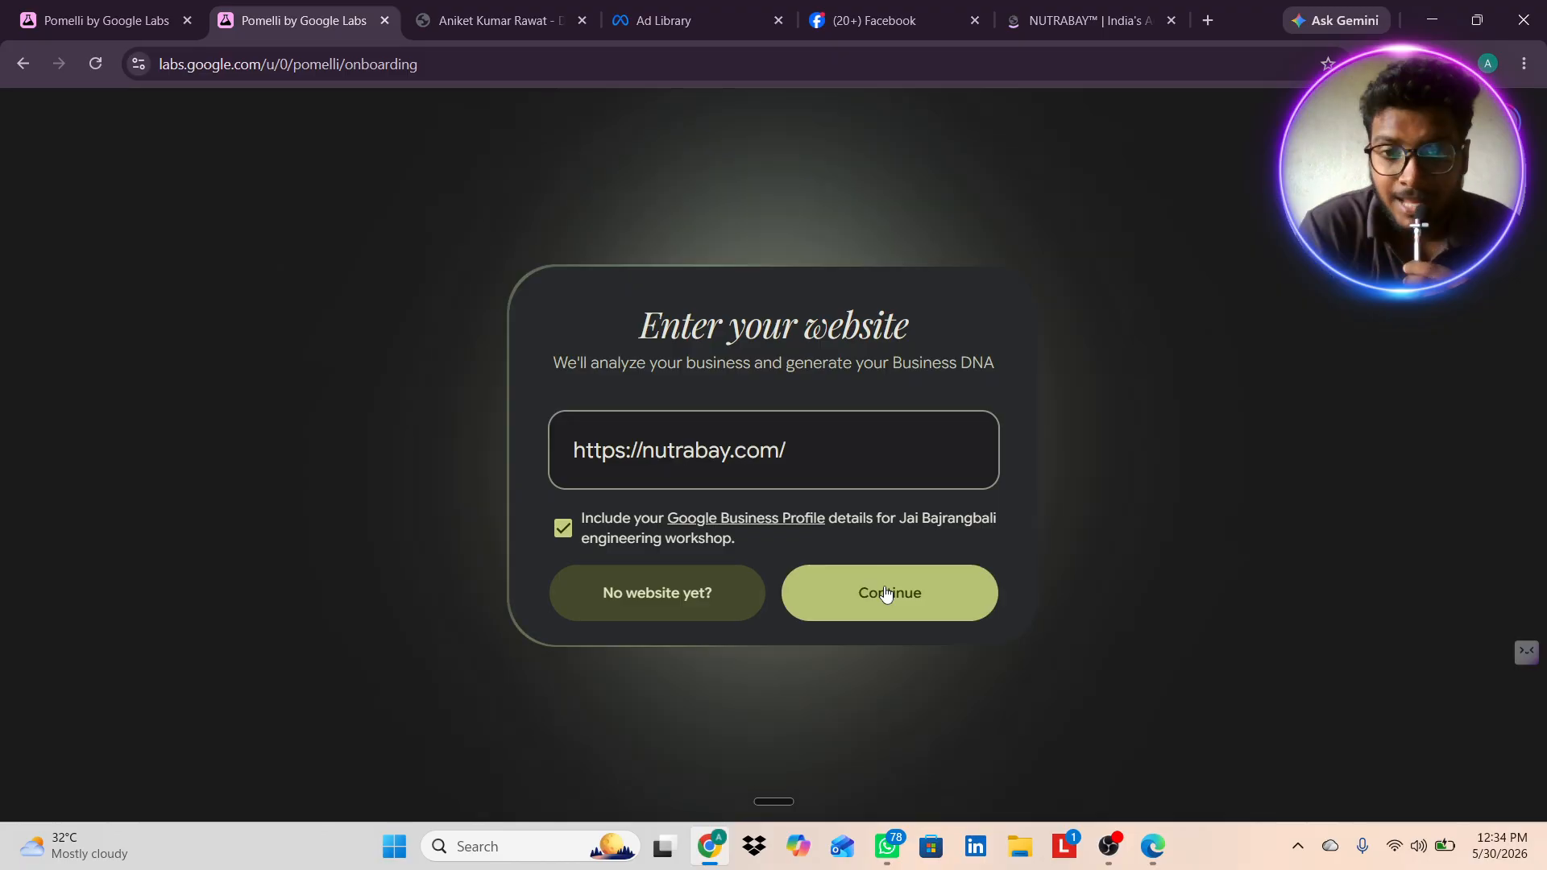
{"action": "left_click", "coordinate": [885, 594]}
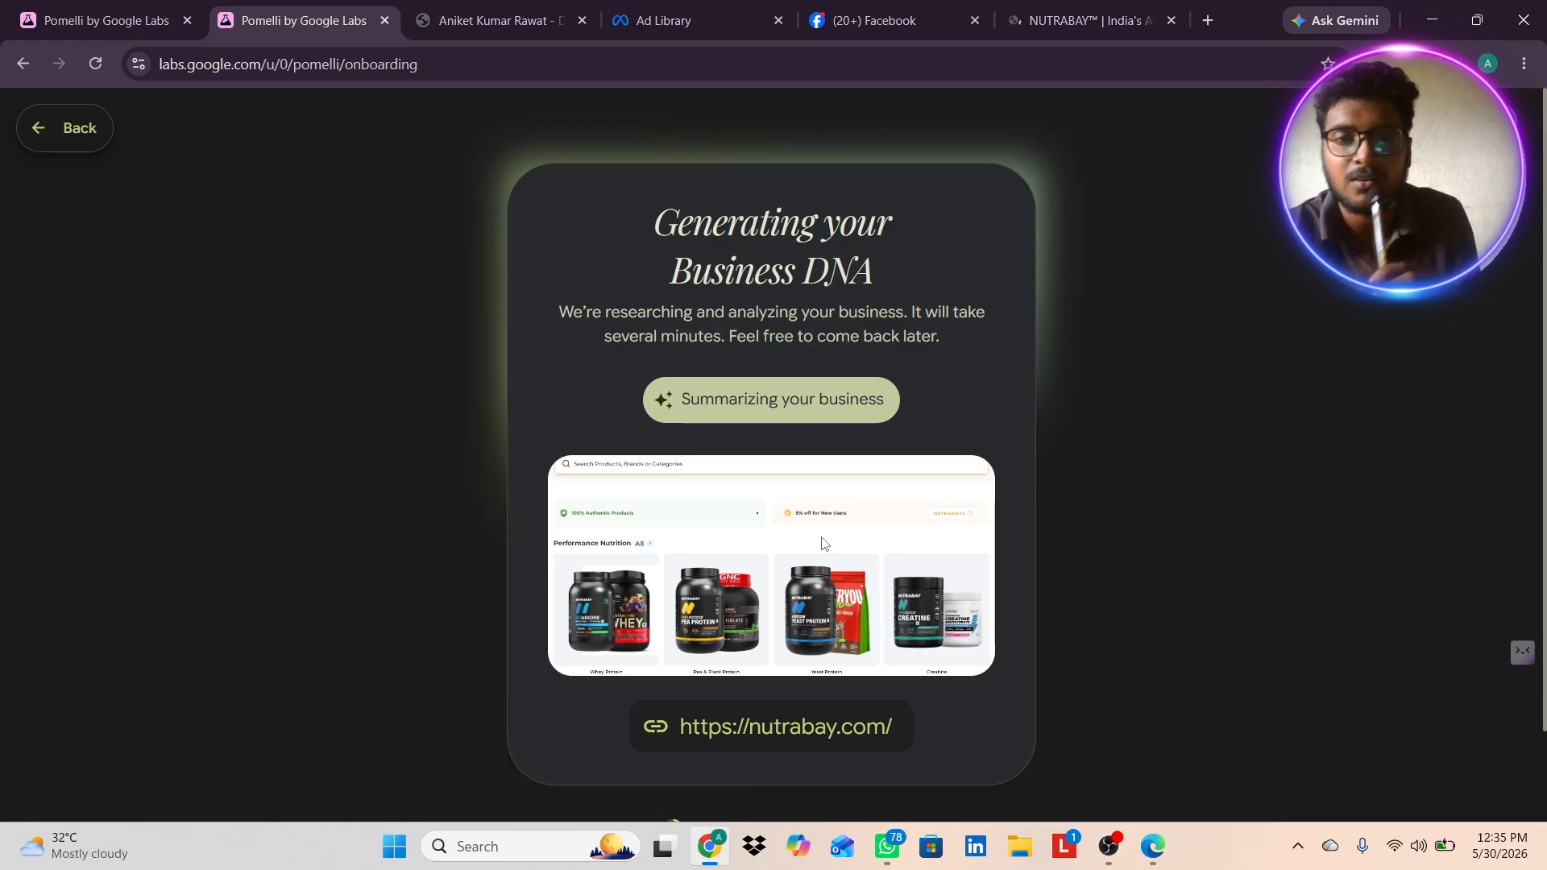
- Close the Facebook page and look through the AI prompt portfolio website, including its products and earning ideas
{"action": "left_click", "coordinate": [972, 29]}
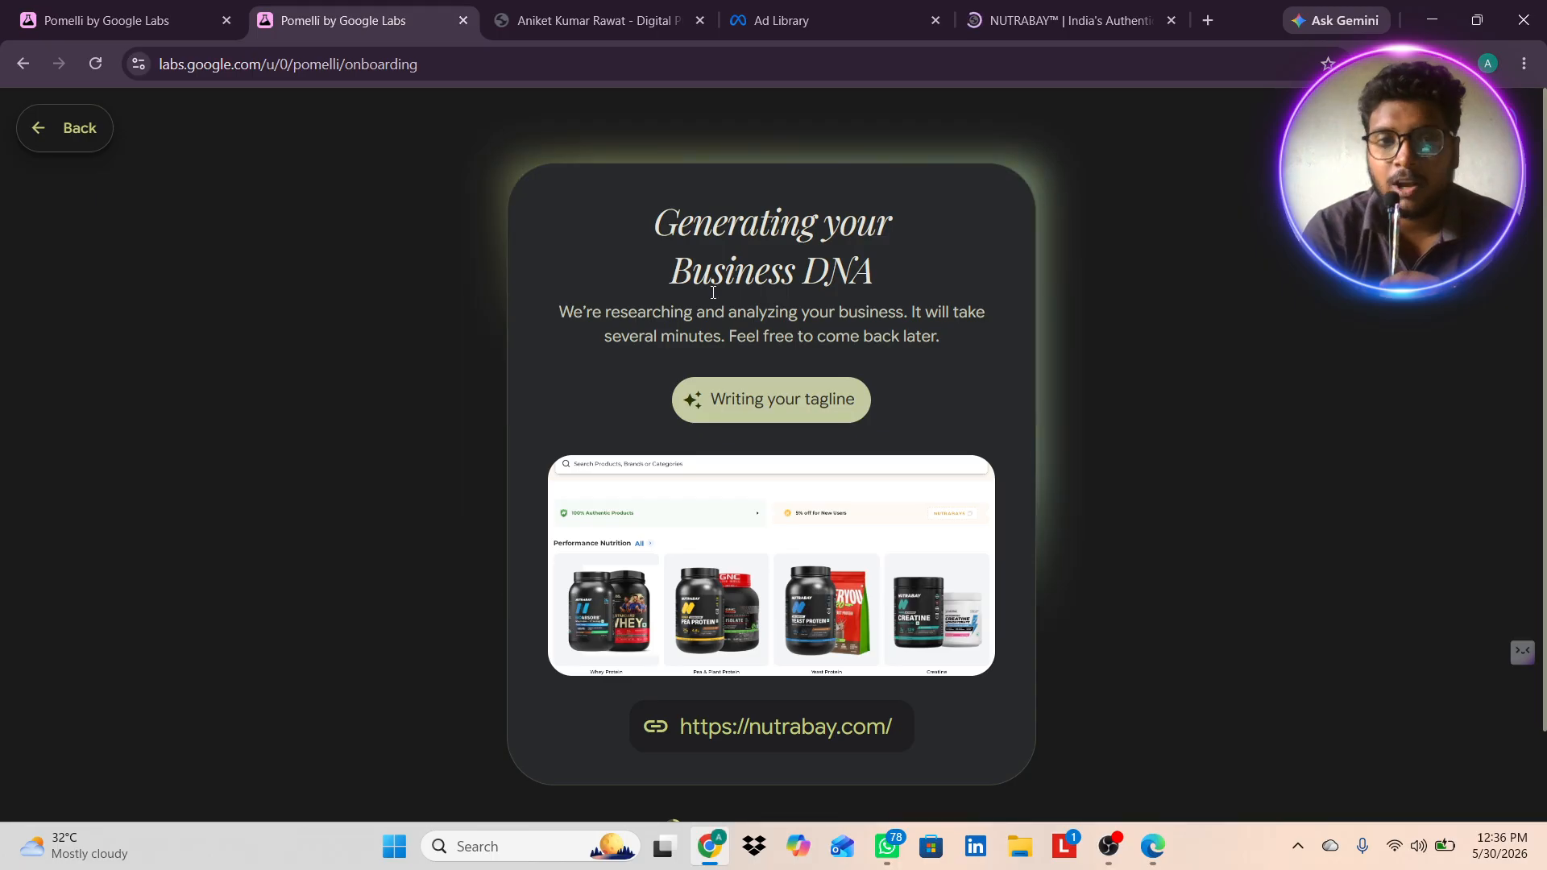
{"action": "left_click", "coordinate": [626, 24]}
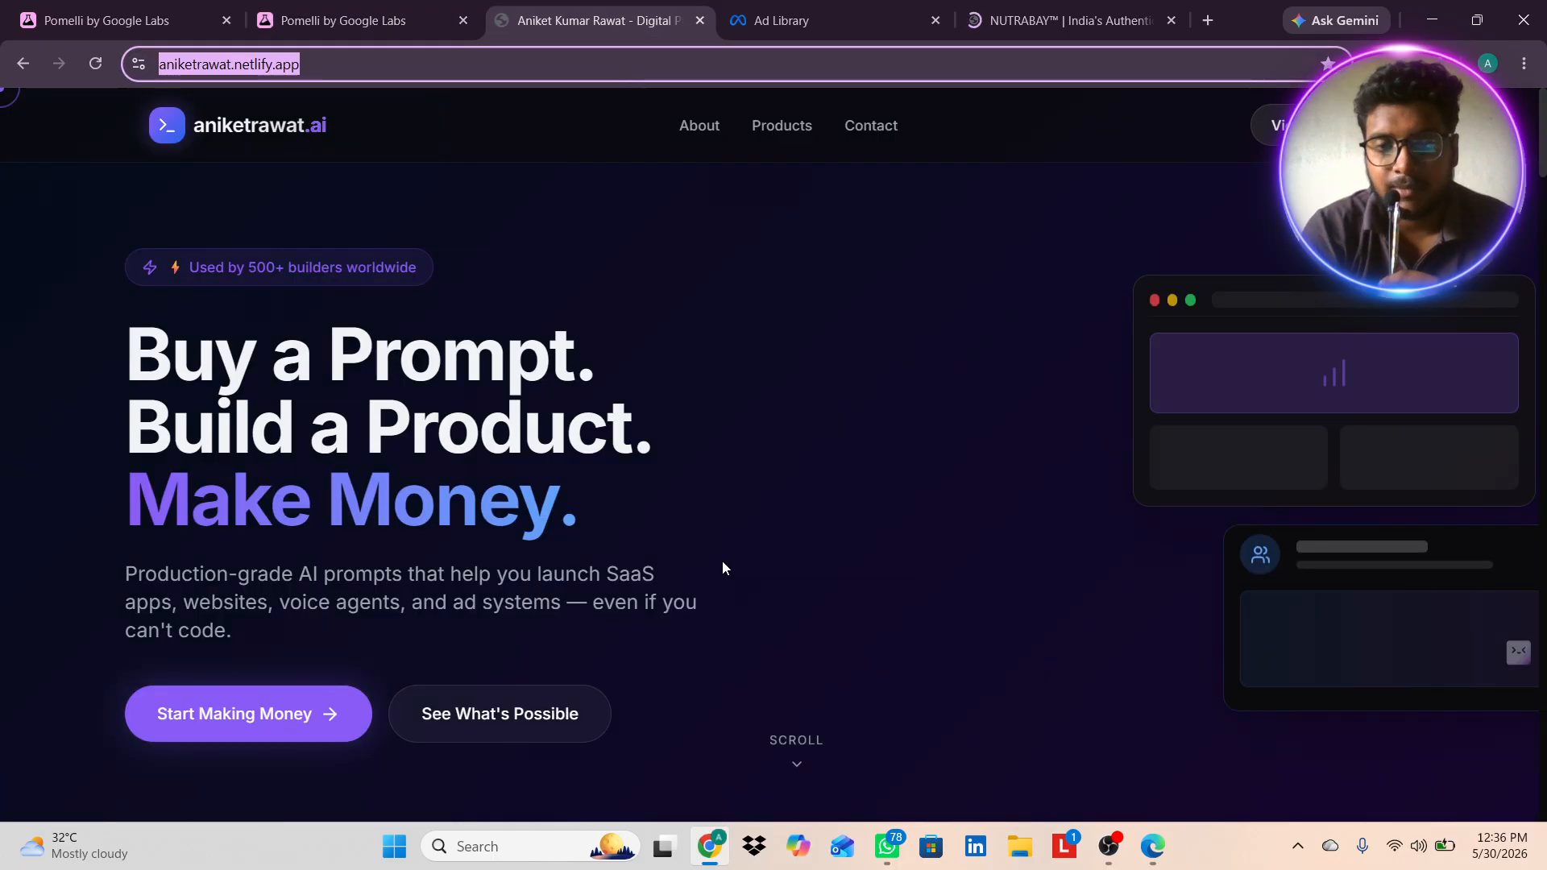
{"action": "scroll", "coordinate": [722, 563], "scroll_direction": "down", "scroll_amount": 5}
{"action": "scroll", "coordinate": [722, 562], "scroll_direction": "down", "scroll_amount": 15}
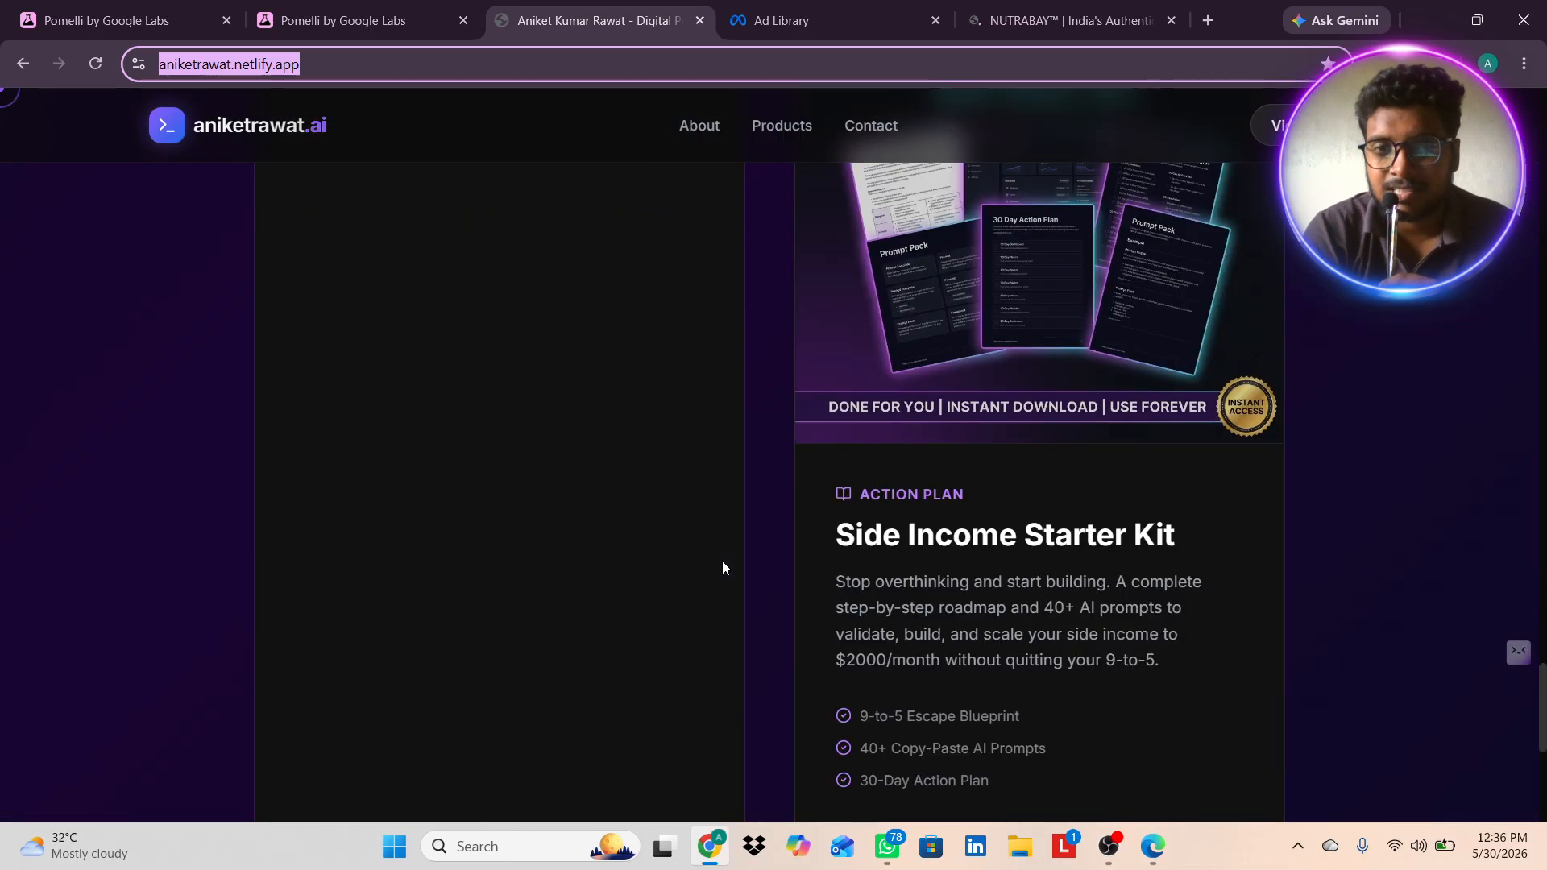
{"action": "scroll", "coordinate": [722, 567], "scroll_direction": "up", "scroll_amount": 1}
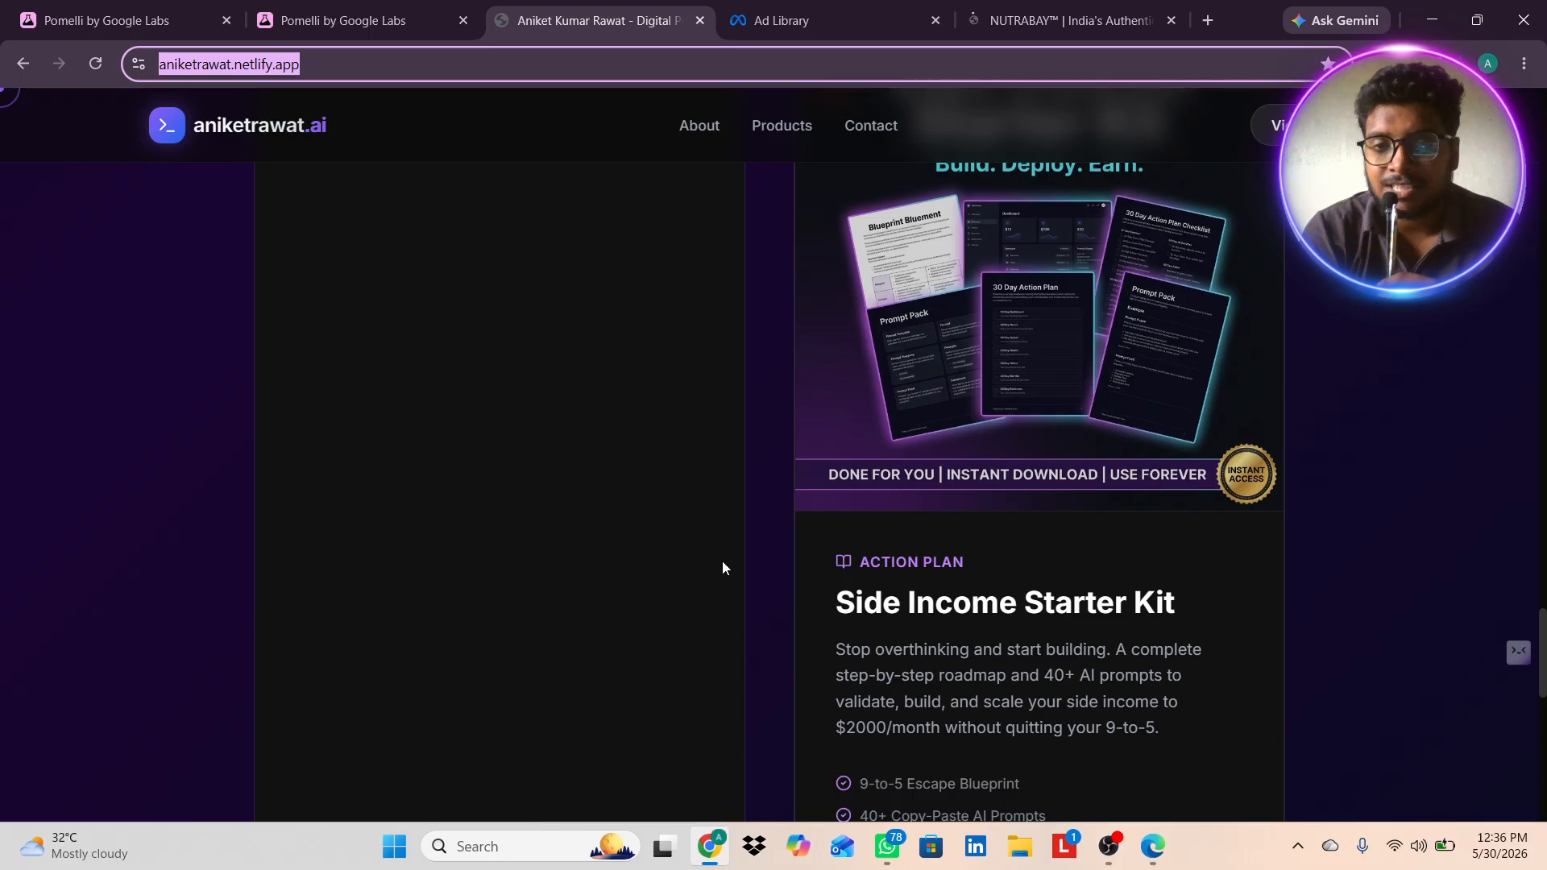
{"action": "scroll", "coordinate": [722, 567], "scroll_direction": "down", "scroll_amount": 1}
{"action": "scroll", "coordinate": [721, 567], "scroll_direction": "down", "scroll_amount": 4}
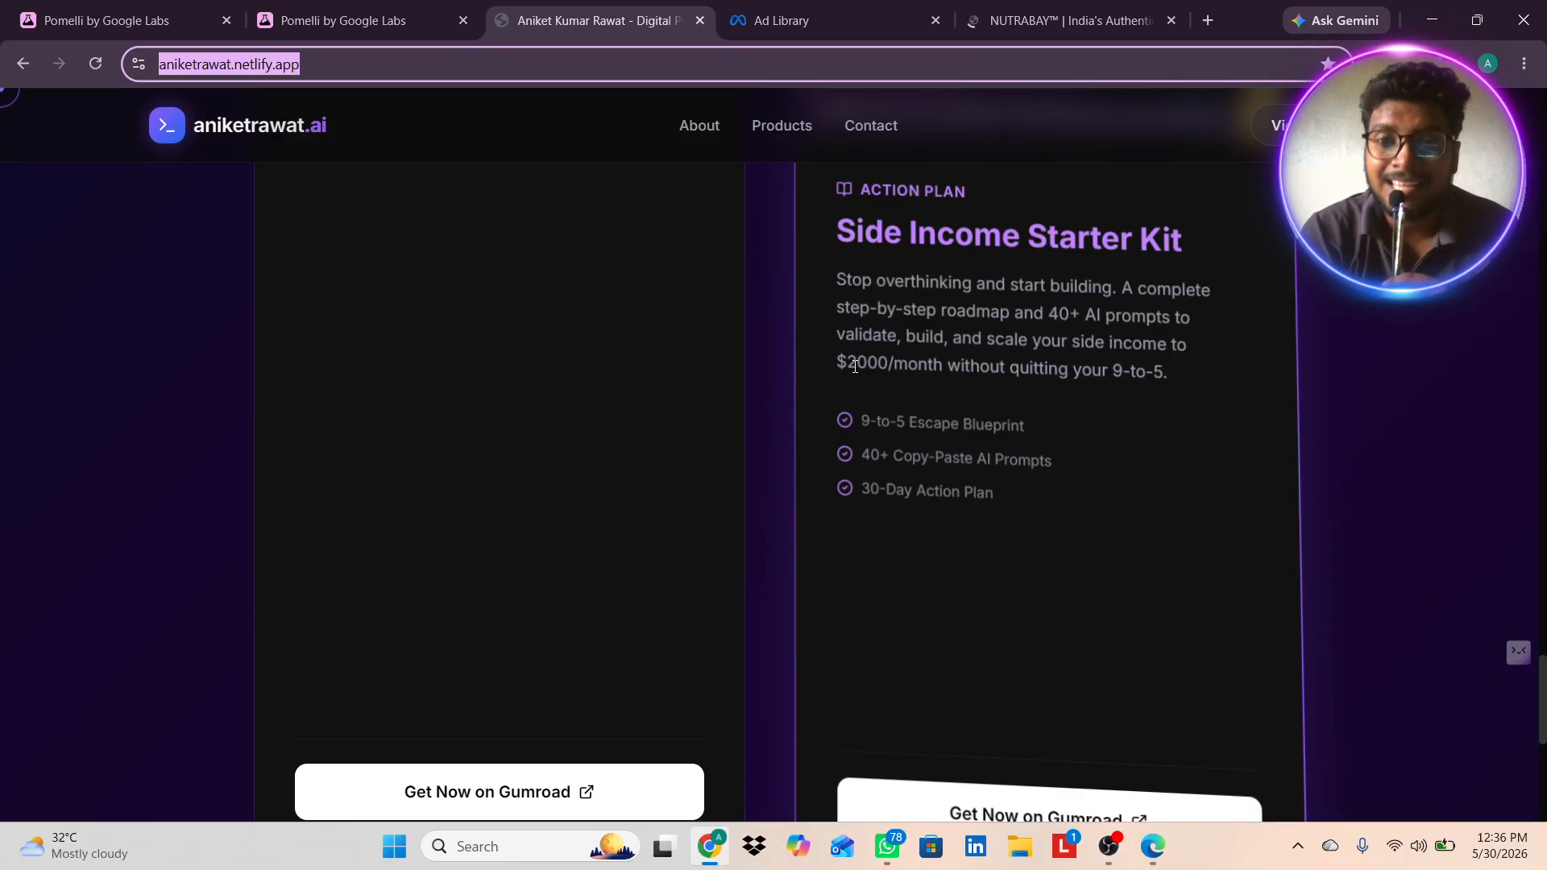
{"action": "scroll", "coordinate": [855, 367], "scroll_direction": "down", "scroll_amount": 5}
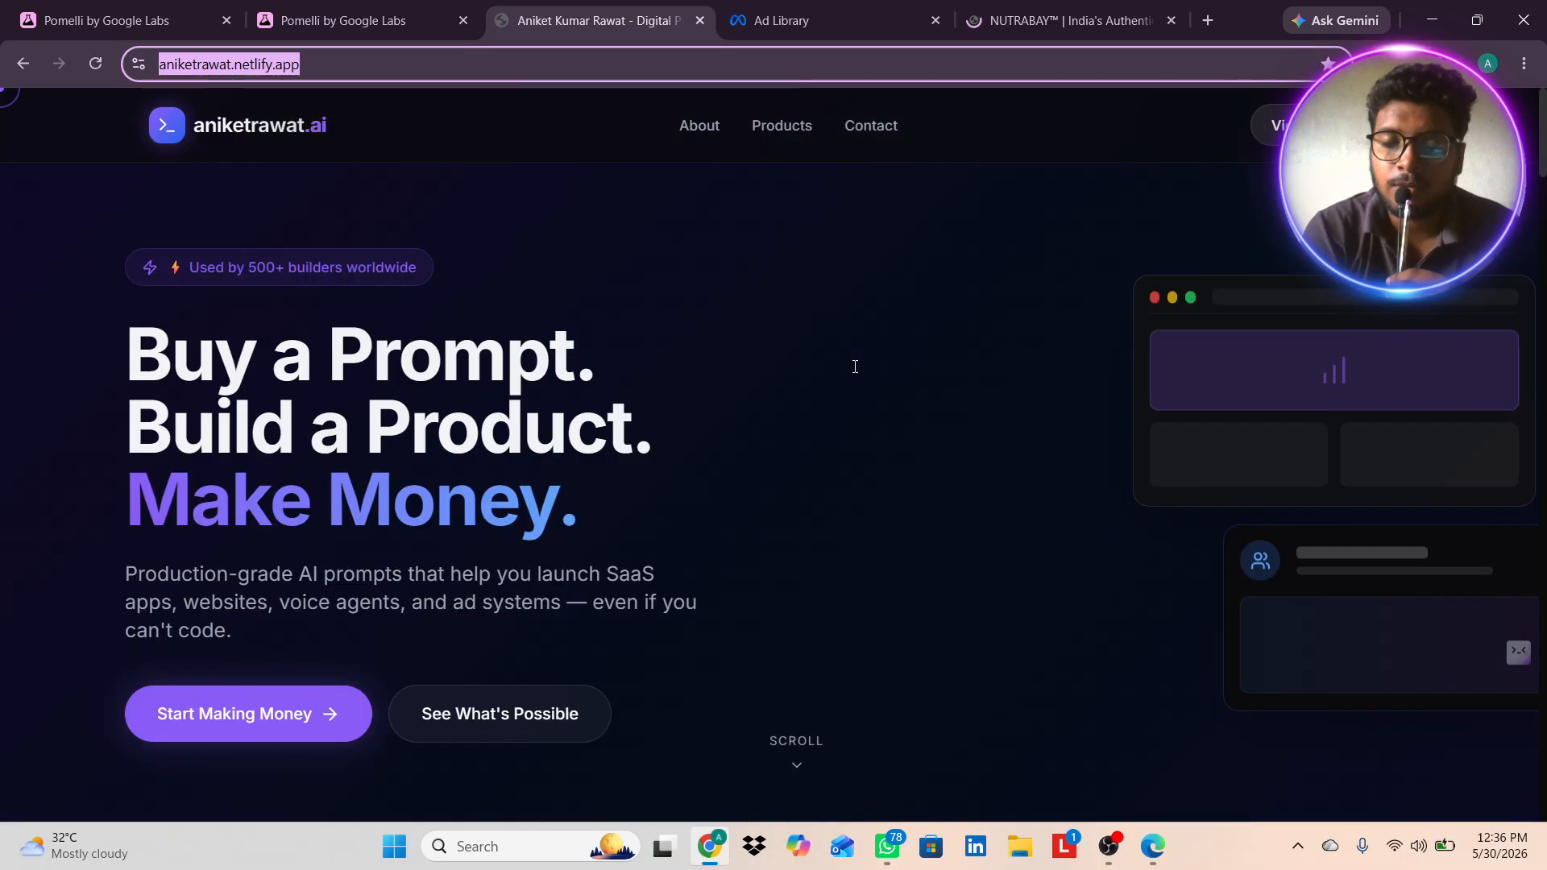
{"action": "scroll", "coordinate": [855, 366], "scroll_direction": "down", "scroll_amount": 4}
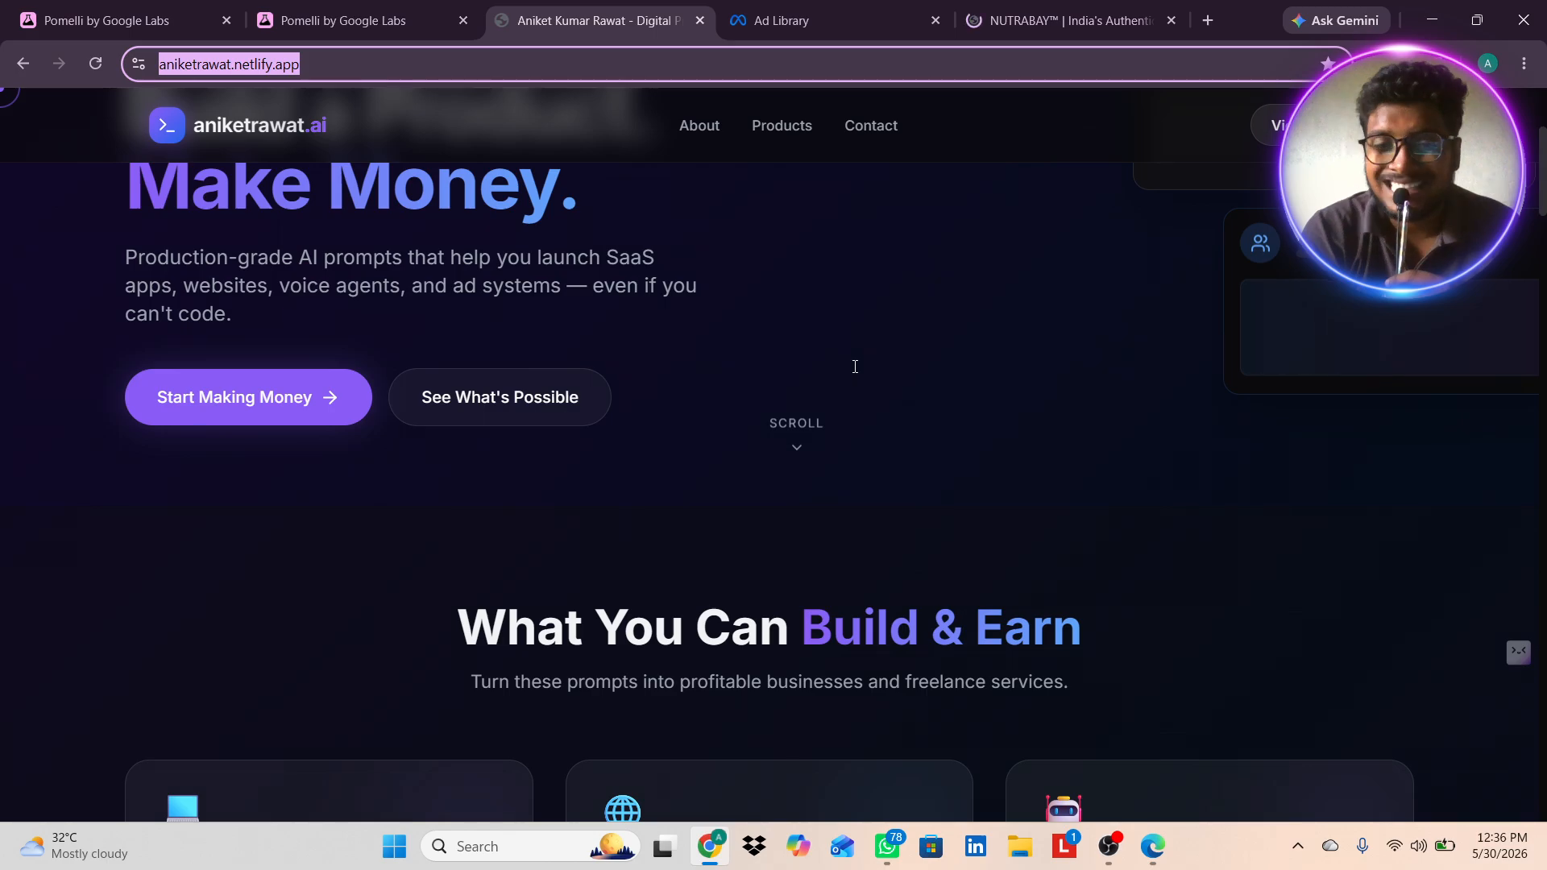
{"action": "scroll", "coordinate": [854, 367], "scroll_direction": "down", "scroll_amount": 3}
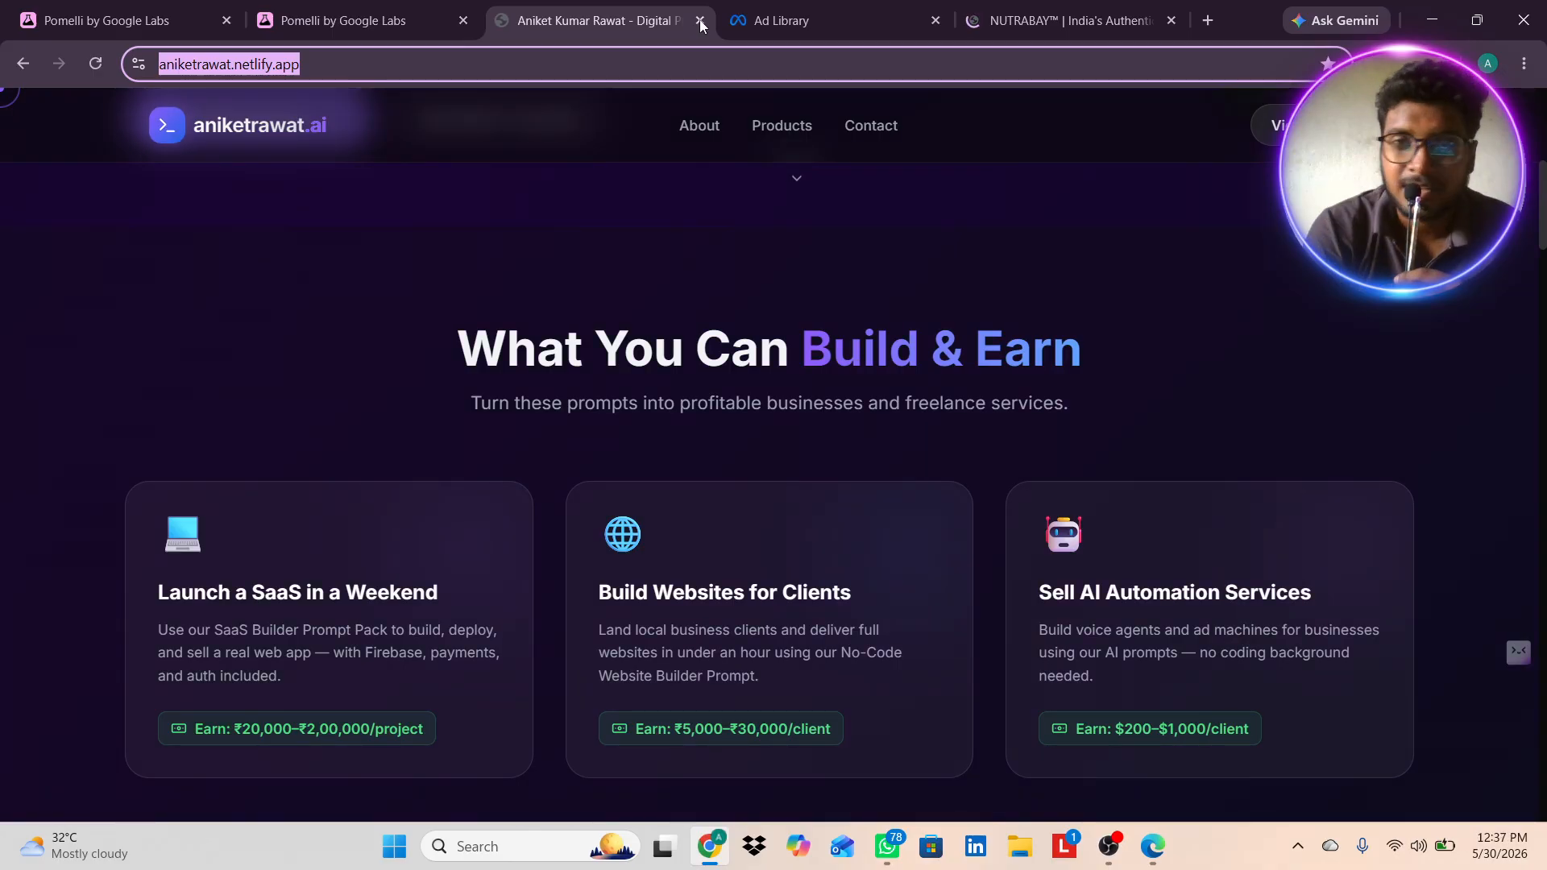
- Return to Pomelli and review Nutrabay's brand overview, including its fonts, colors, tagline and brand values
{"action": "key", "text": "ctrl+9"}
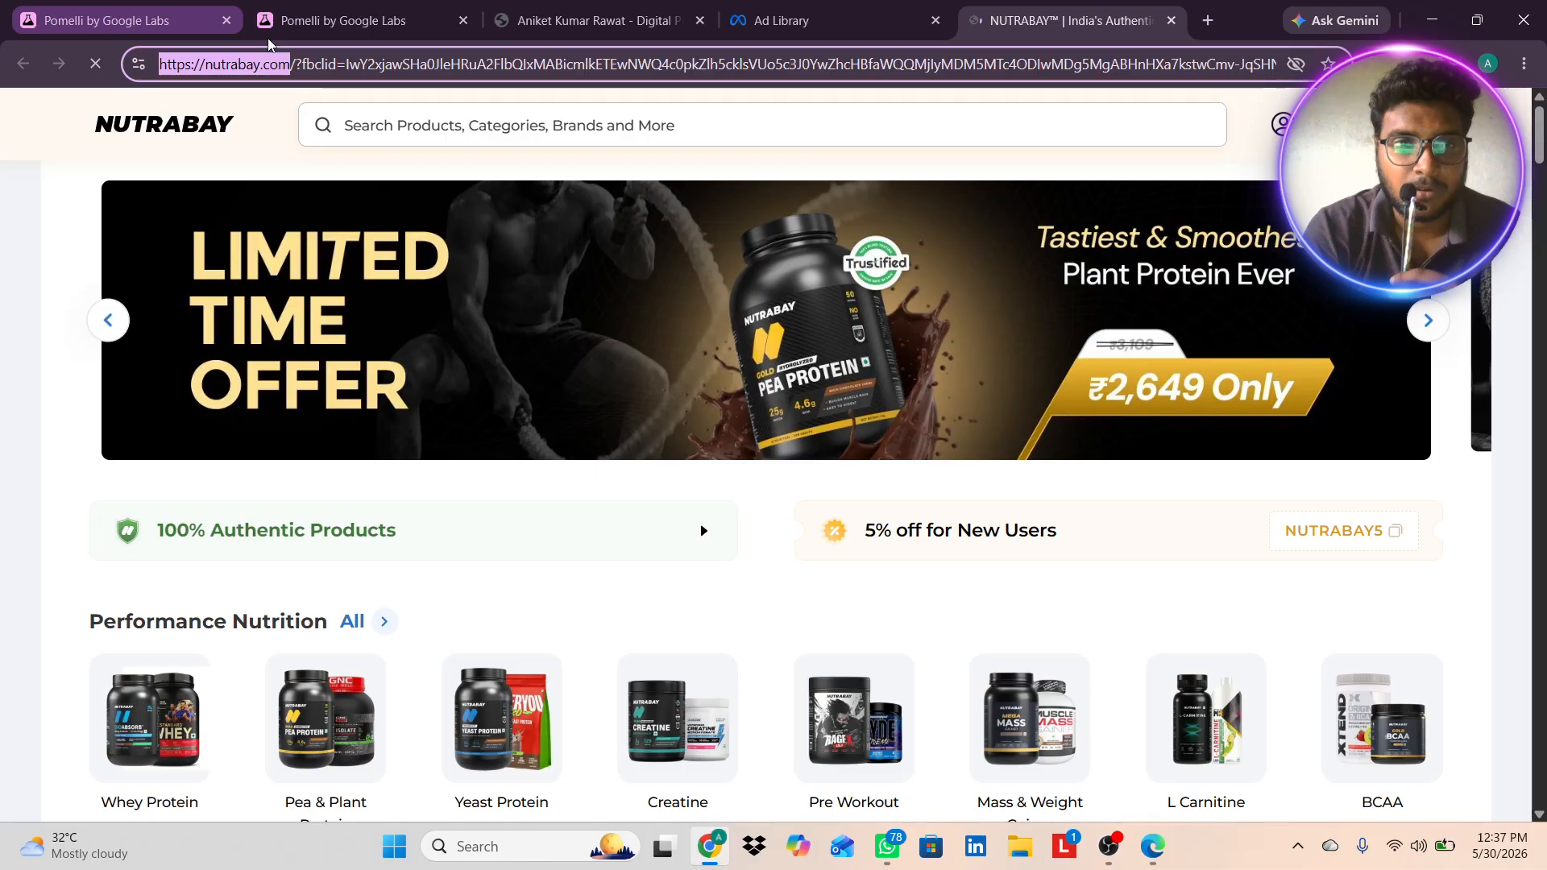
{"action": "left_click", "coordinate": [270, 21]}
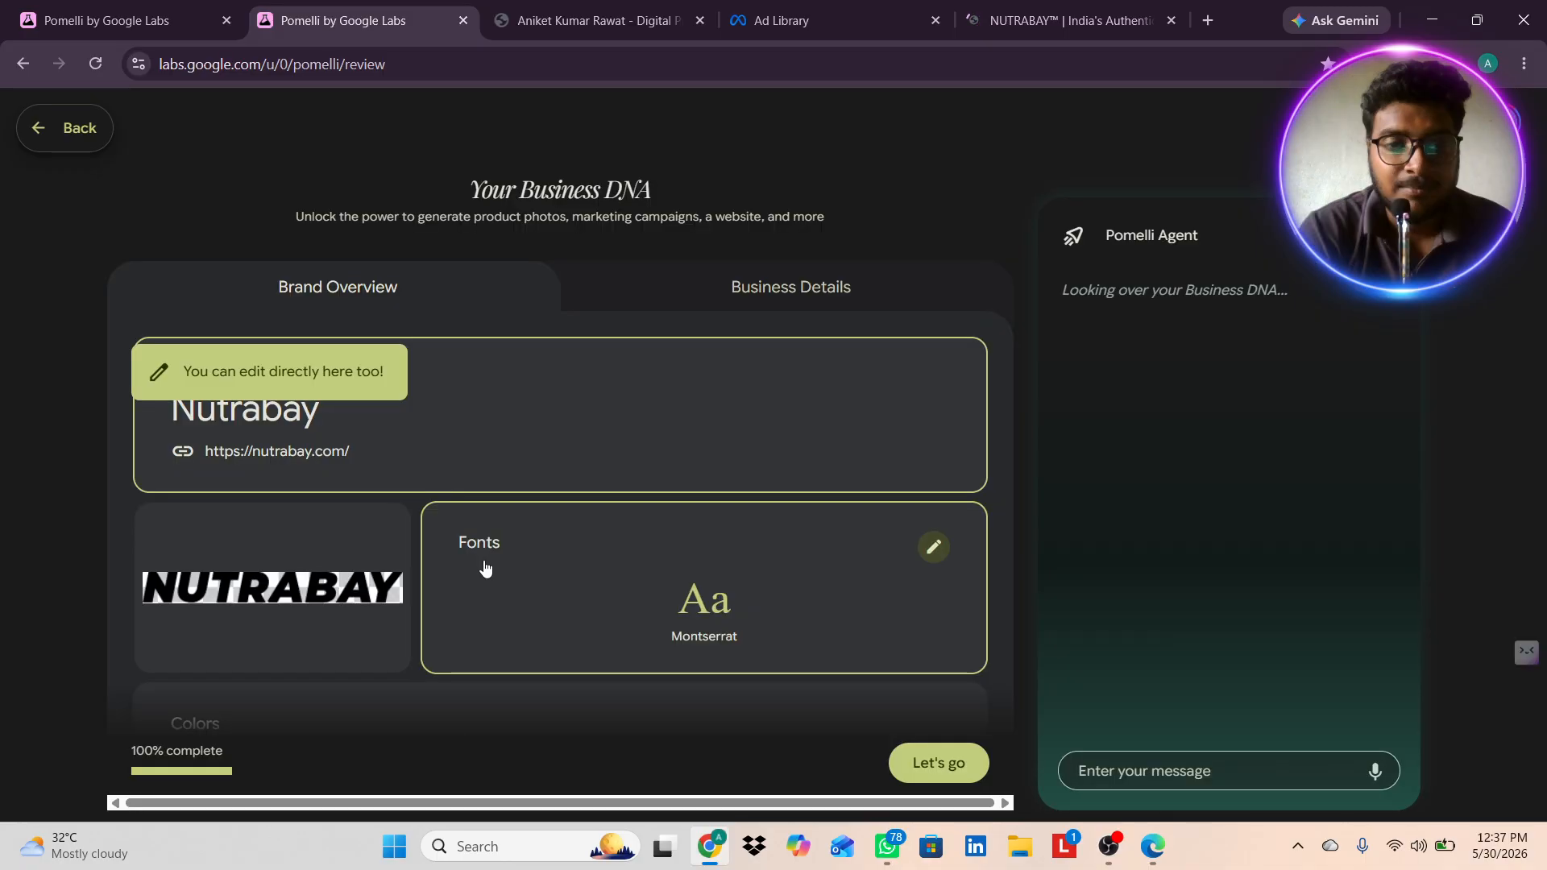
{"action": "scroll", "coordinate": [486, 569], "scroll_direction": "down", "scroll_amount": 2}
{"action": "scroll", "coordinate": [573, 552], "scroll_direction": "down", "scroll_amount": 2}
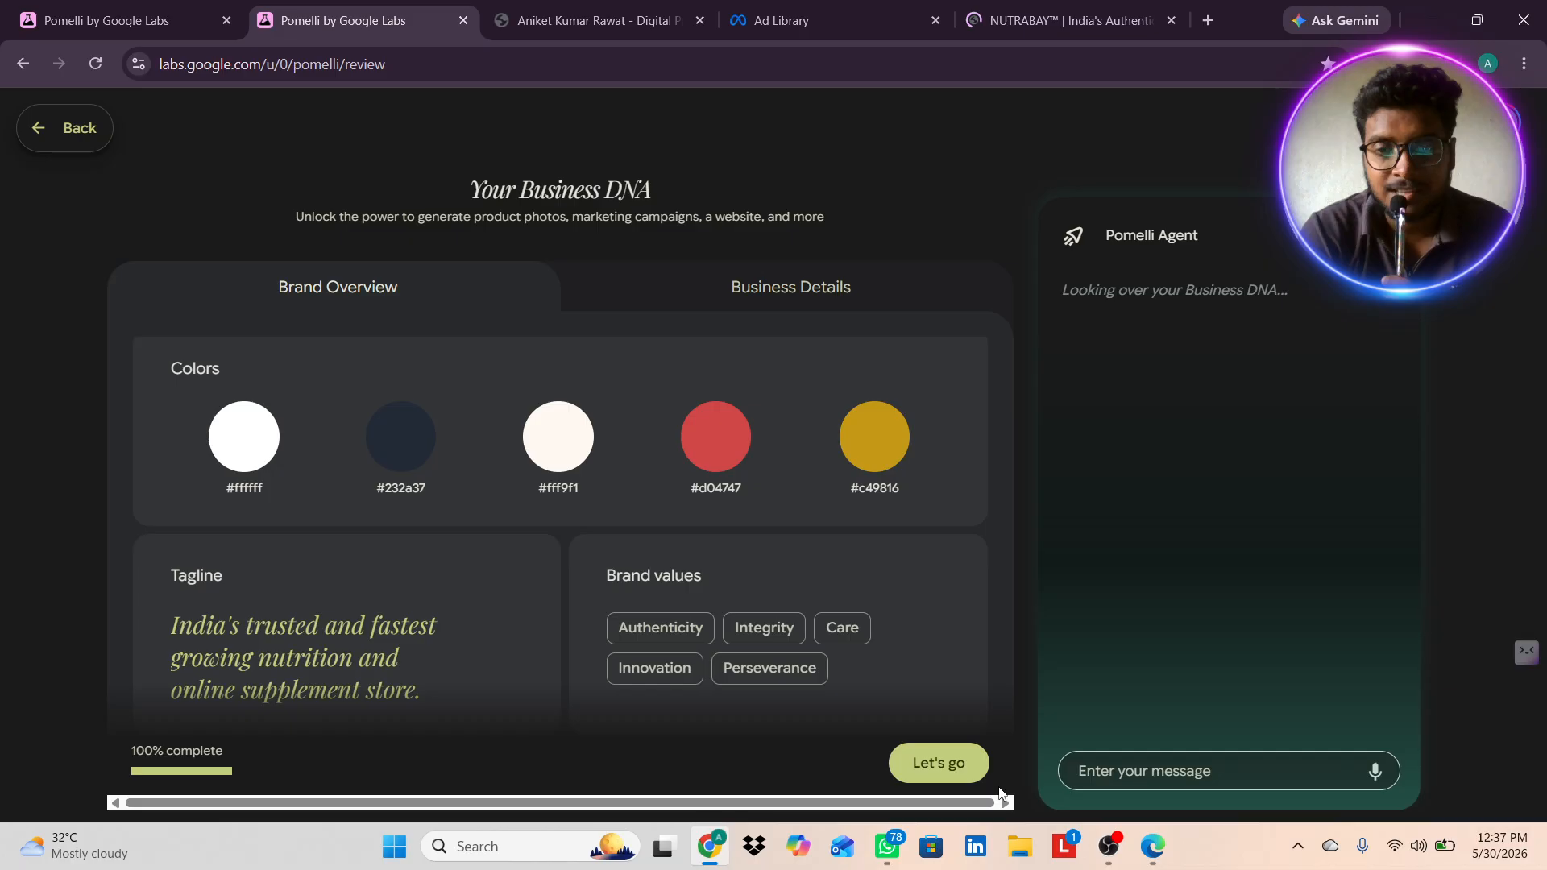
- Accept Nutrabay's Business DNA, choose Campaigns as the marketing material to create, and activate the campaign description for entry
{"action": "left_click", "coordinate": [959, 766]}
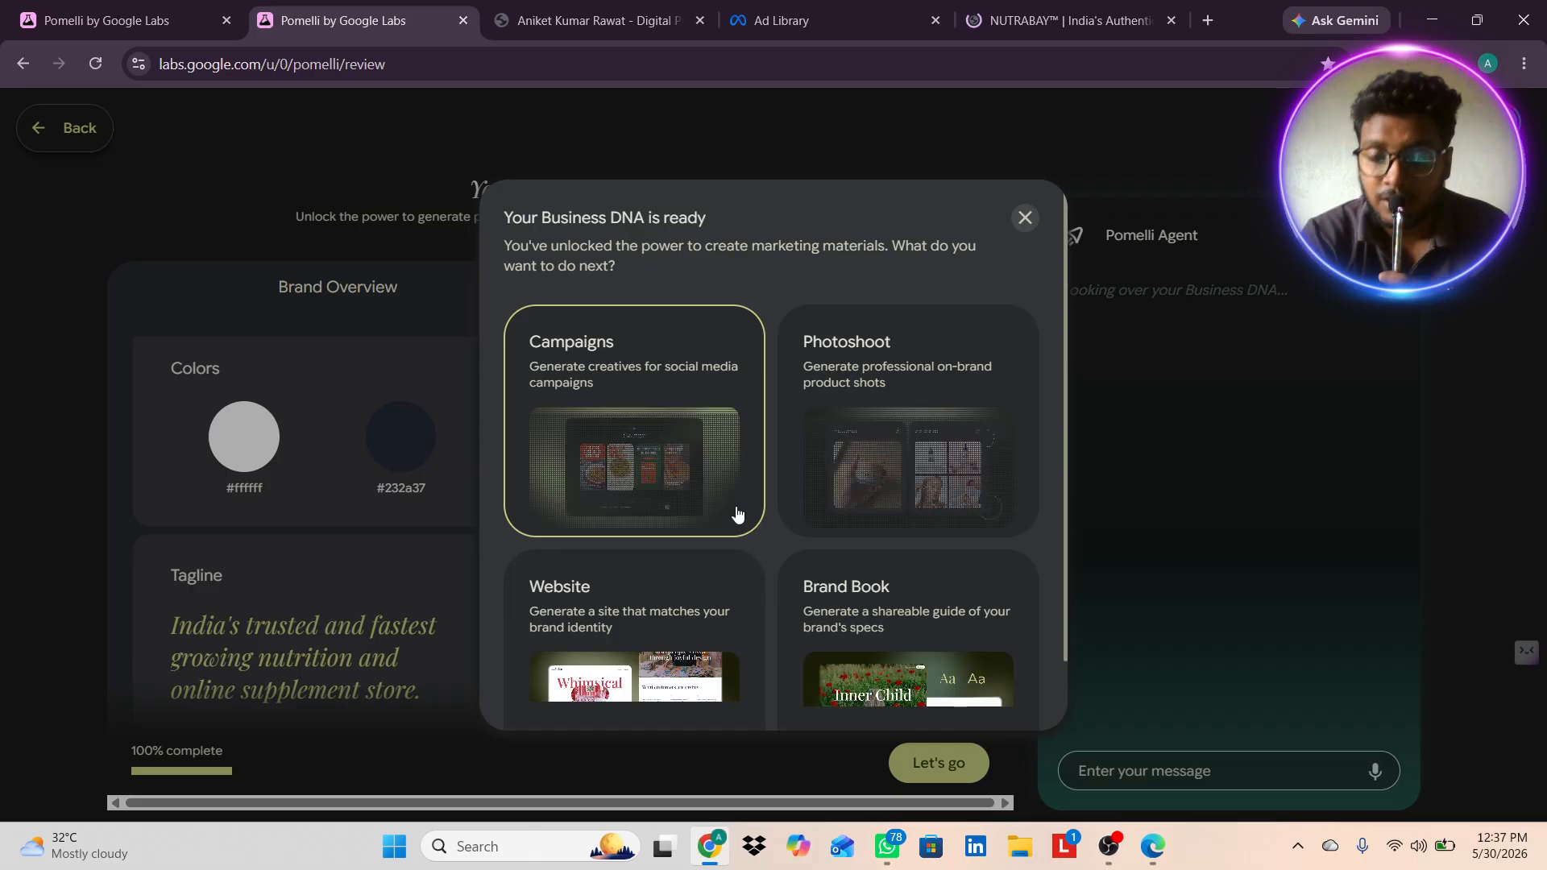
{"action": "scroll", "coordinate": [856, 483], "scroll_direction": "down", "scroll_amount": 1}
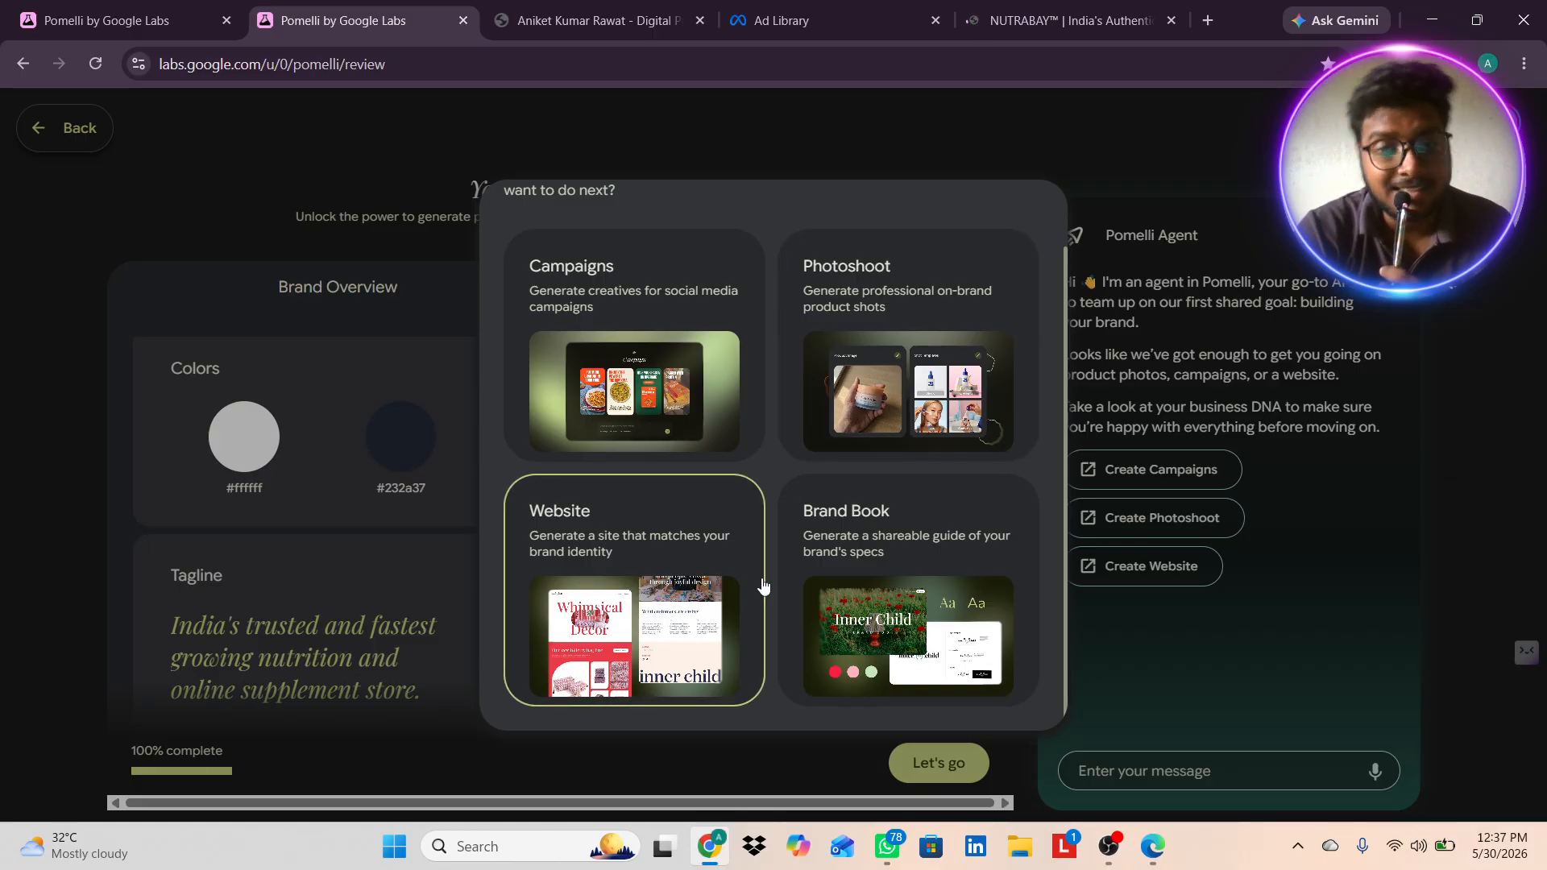
{"action": "left_click", "coordinate": [682, 422]}
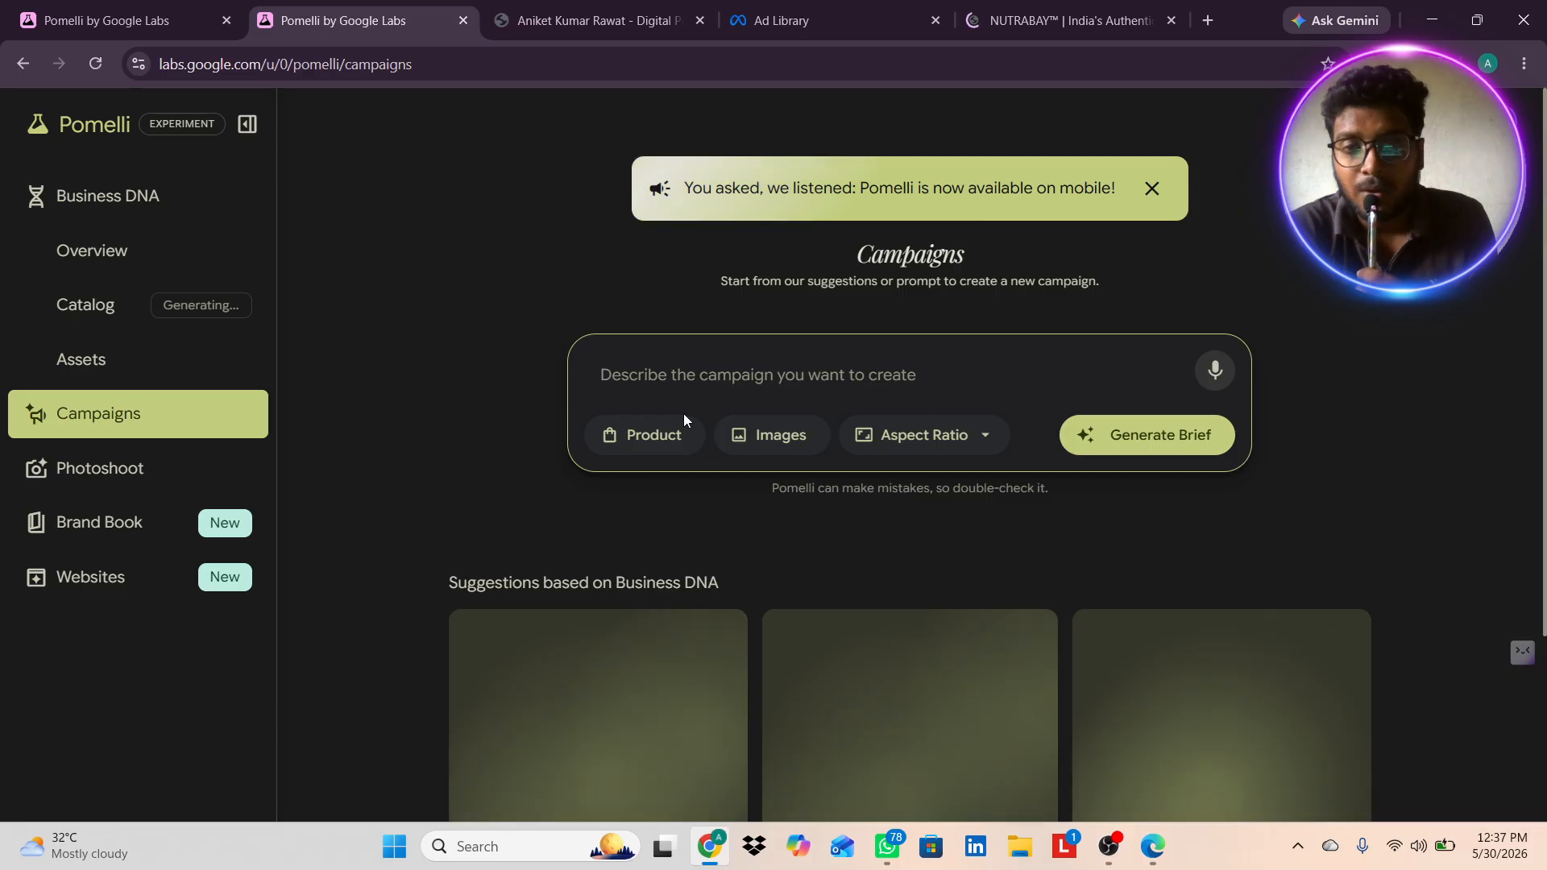
{"action": "left_click", "coordinate": [728, 384]}
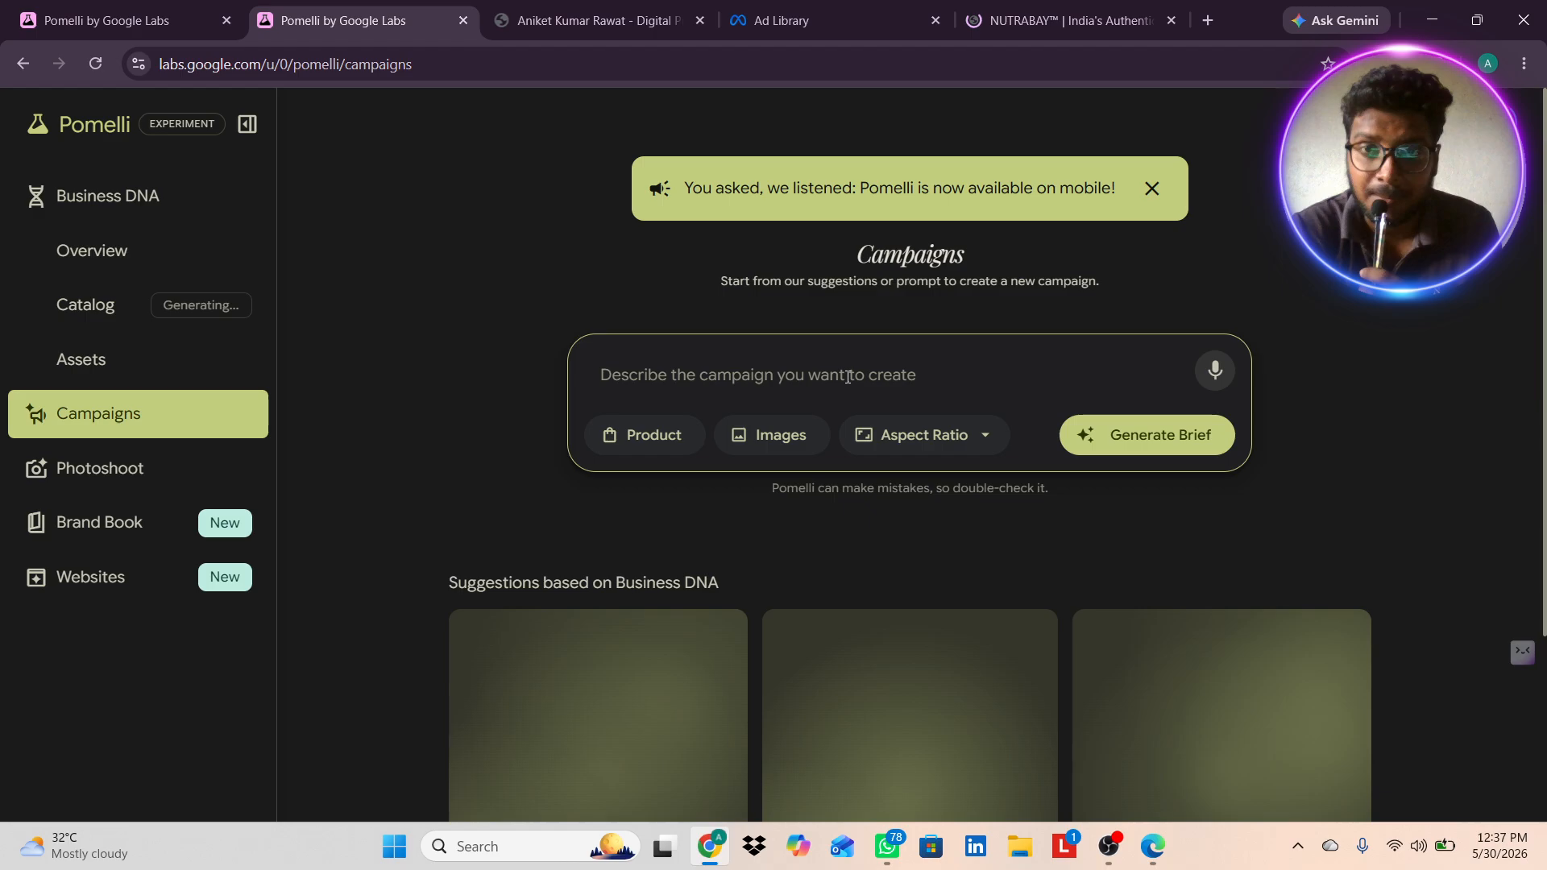
- Dictate a campaign description about how people benefit from the amazing Nutrabay product, allowing microphone access on the site, and generate the campaign brief
{"action": "left_click", "coordinate": [848, 376]}
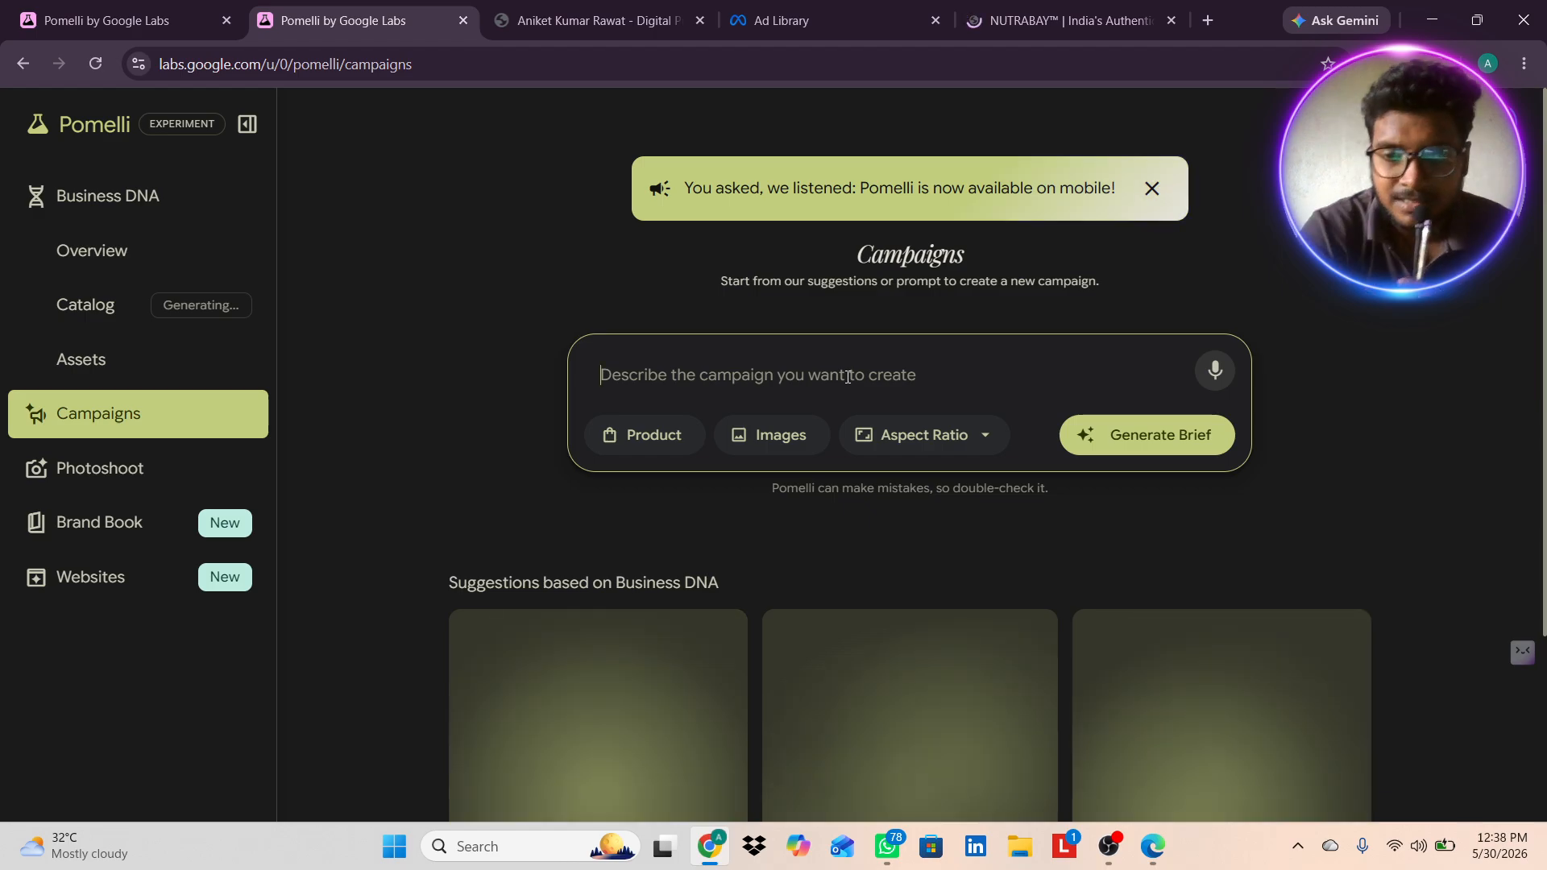
{"action": "left_click", "coordinate": [1216, 372]}
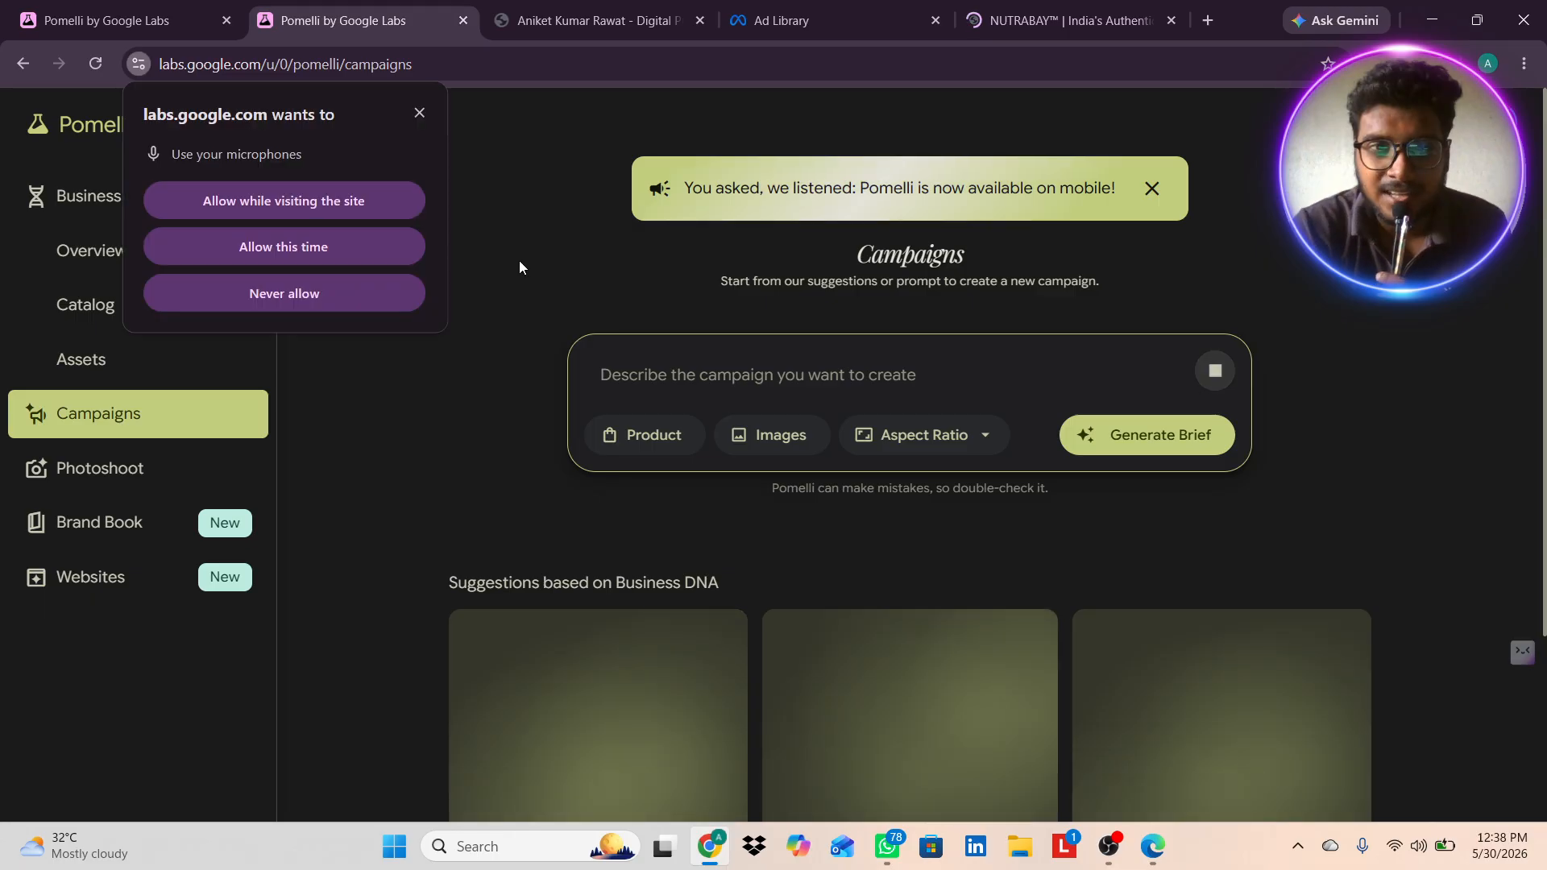
{"action": "left_click", "coordinate": [367, 206]}
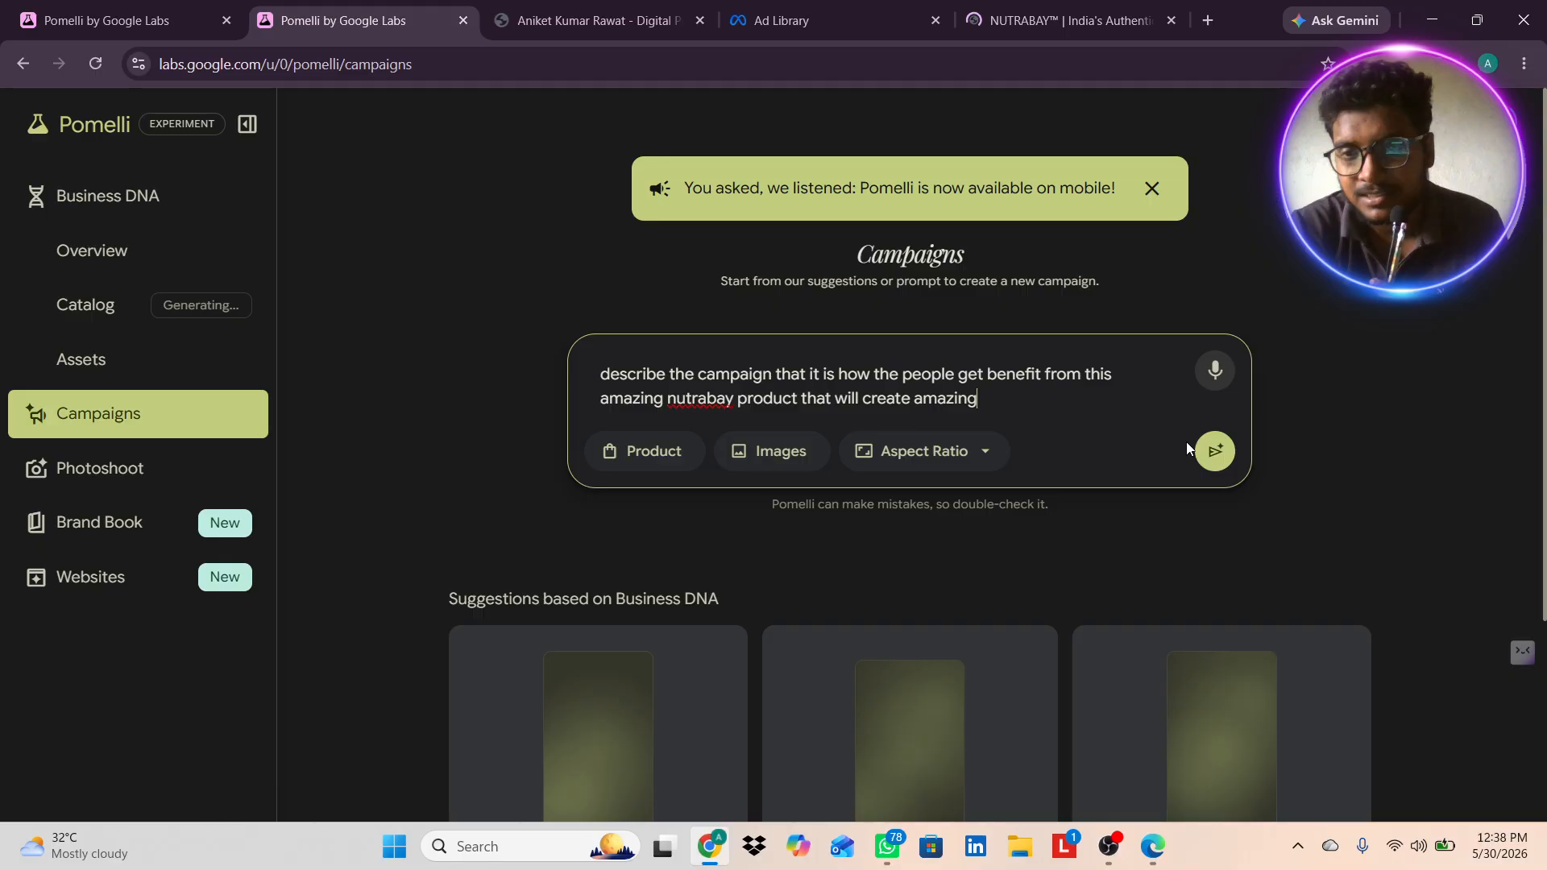
{"action": "left_click", "coordinate": [1206, 447]}
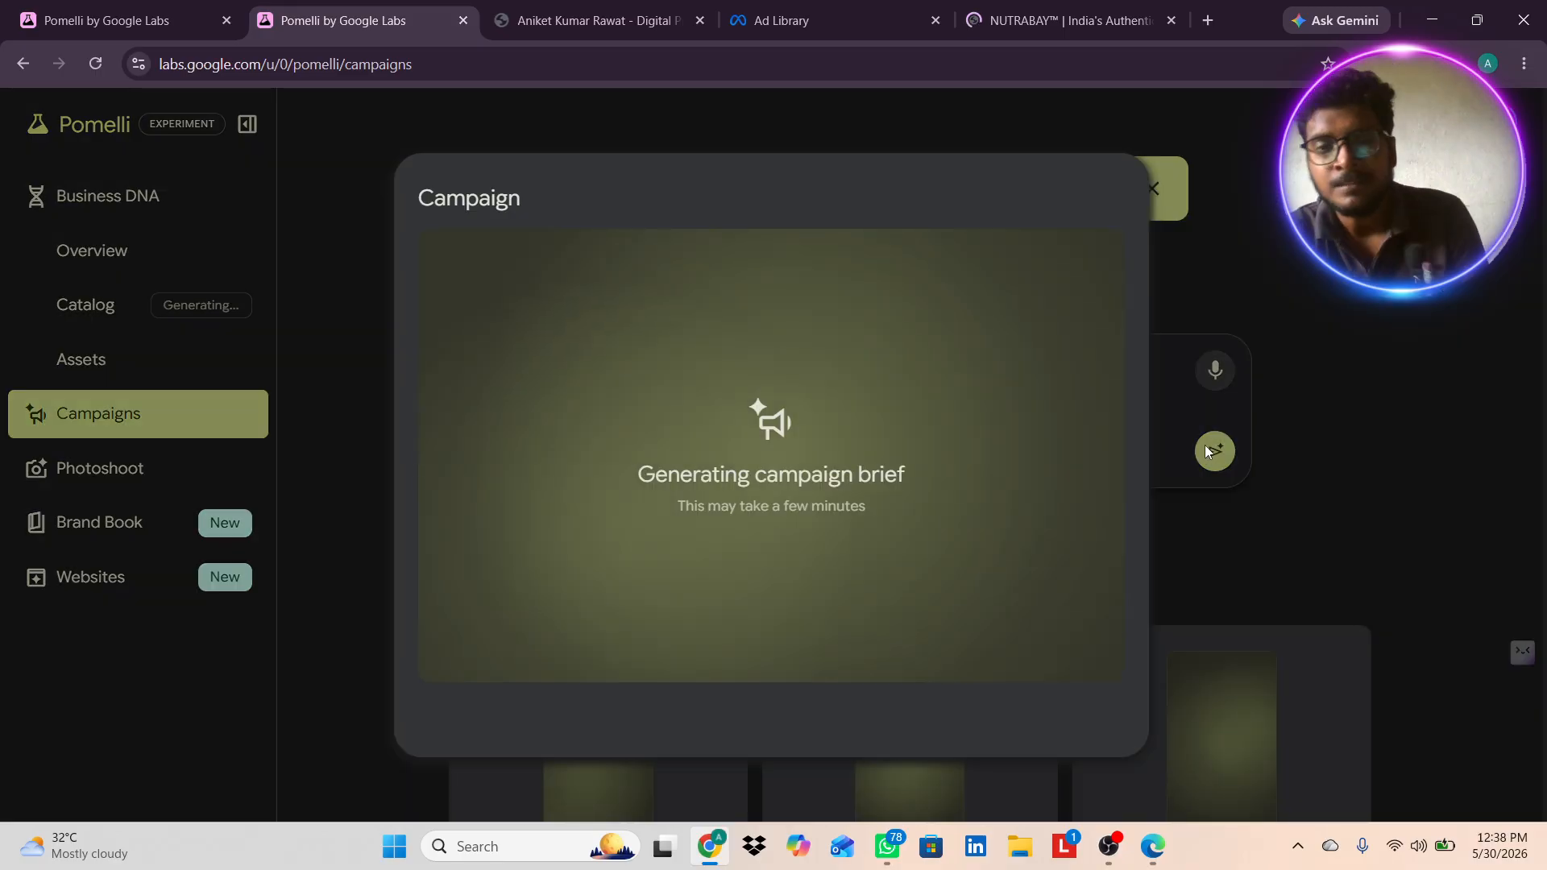
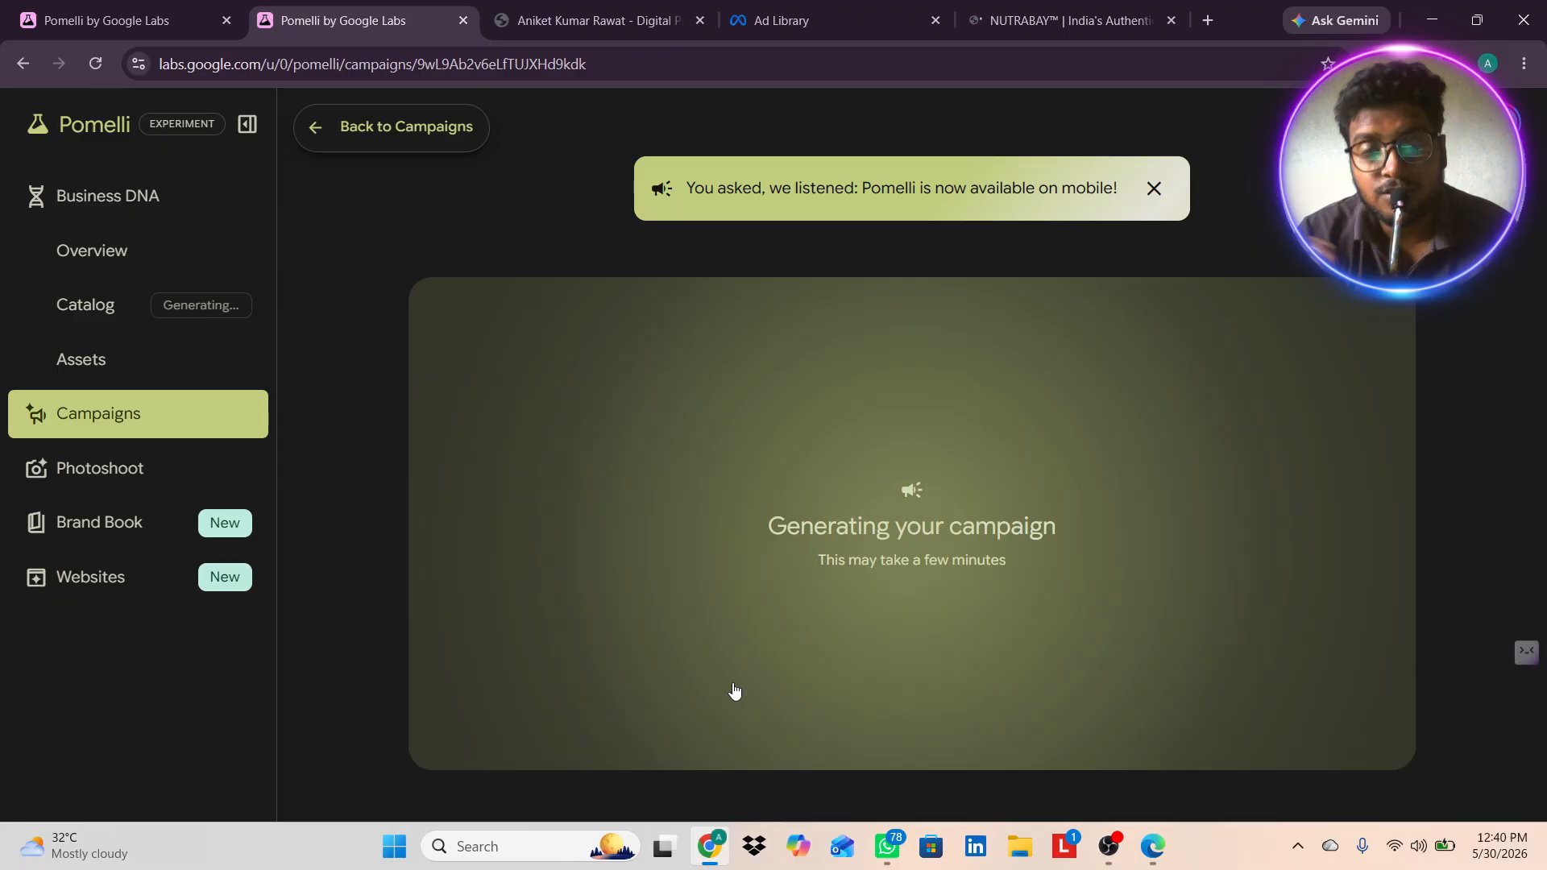
- Look briefly at Photoshoot, return to the Pure Nutrition For Peak Performance campaign and review its creatives, including the digestion and skin and hair ones
{"action": "left_click", "coordinate": [141, 467]}
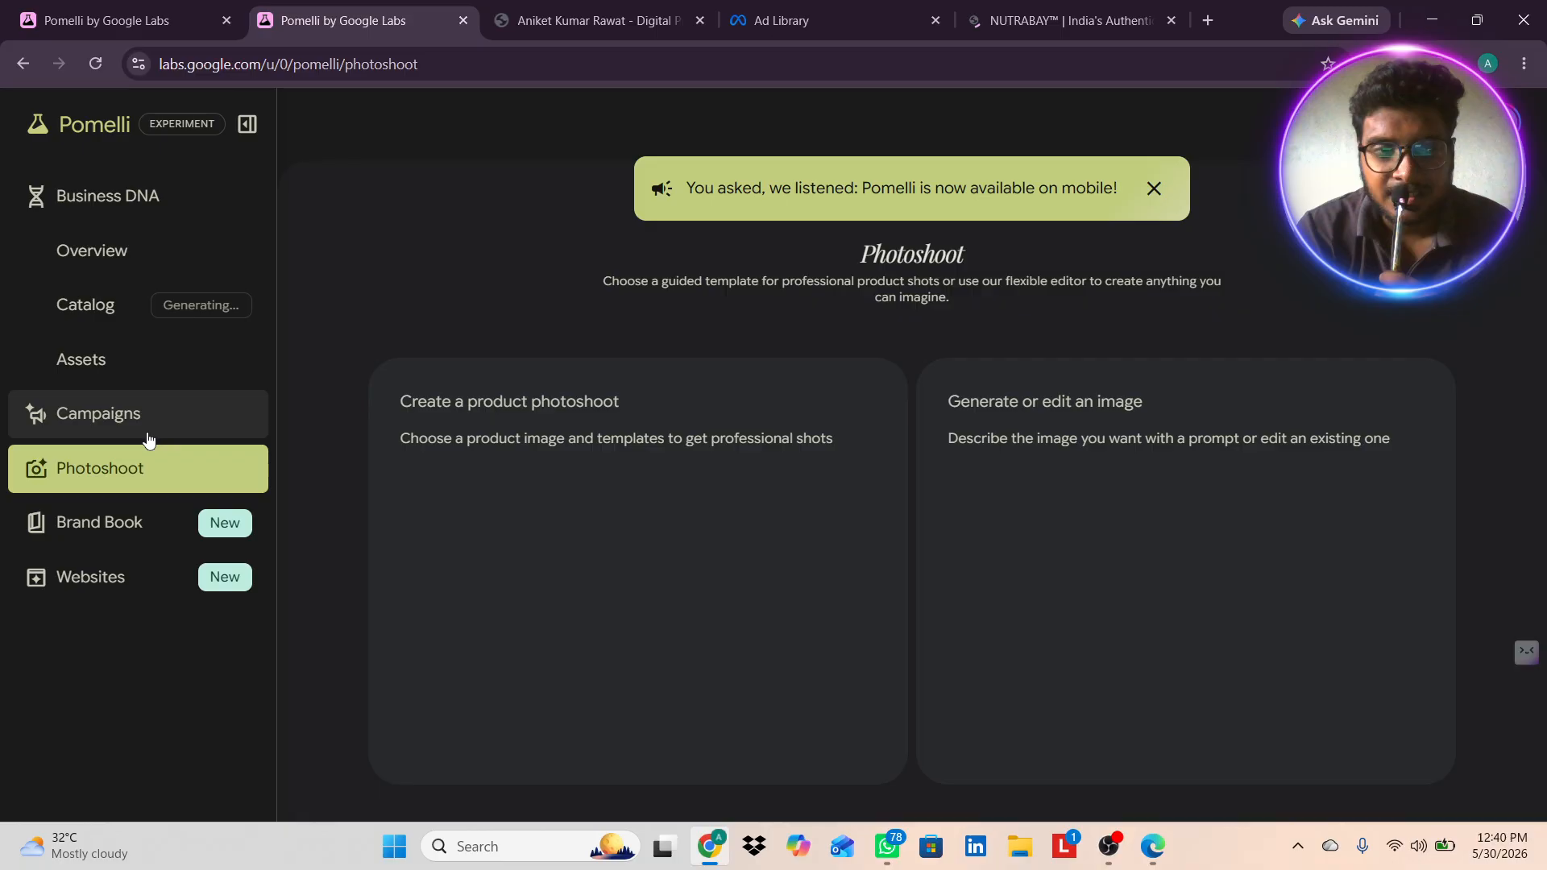
{"action": "left_click", "coordinate": [147, 435]}
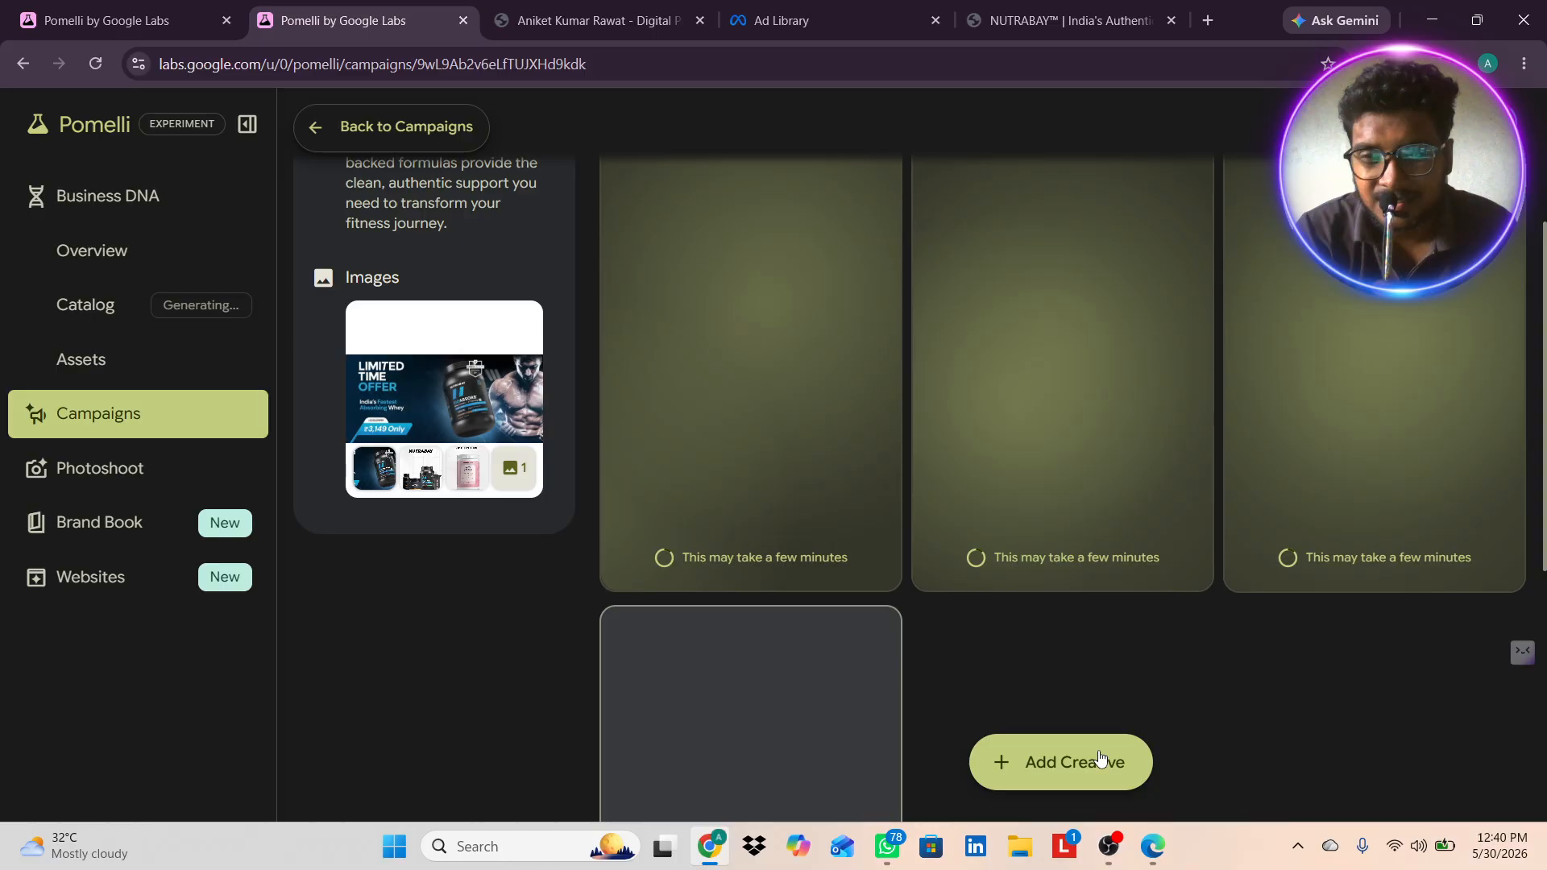
{"action": "scroll", "coordinate": [834, 548], "scroll_direction": "up", "scroll_amount": 1}
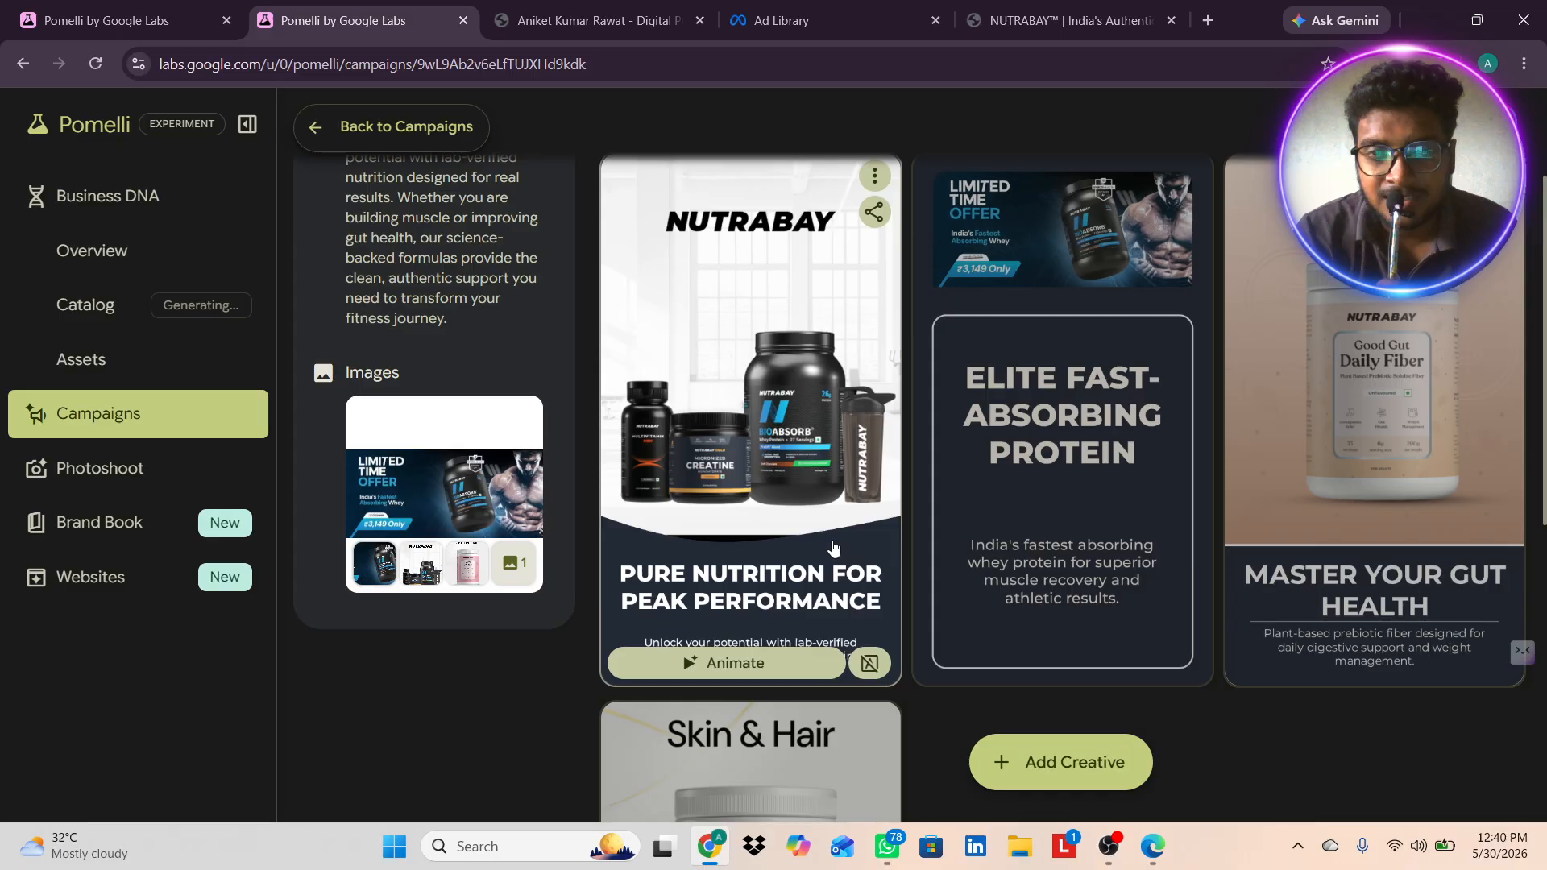
{"action": "scroll", "coordinate": [834, 548], "scroll_direction": "down", "scroll_amount": 1}
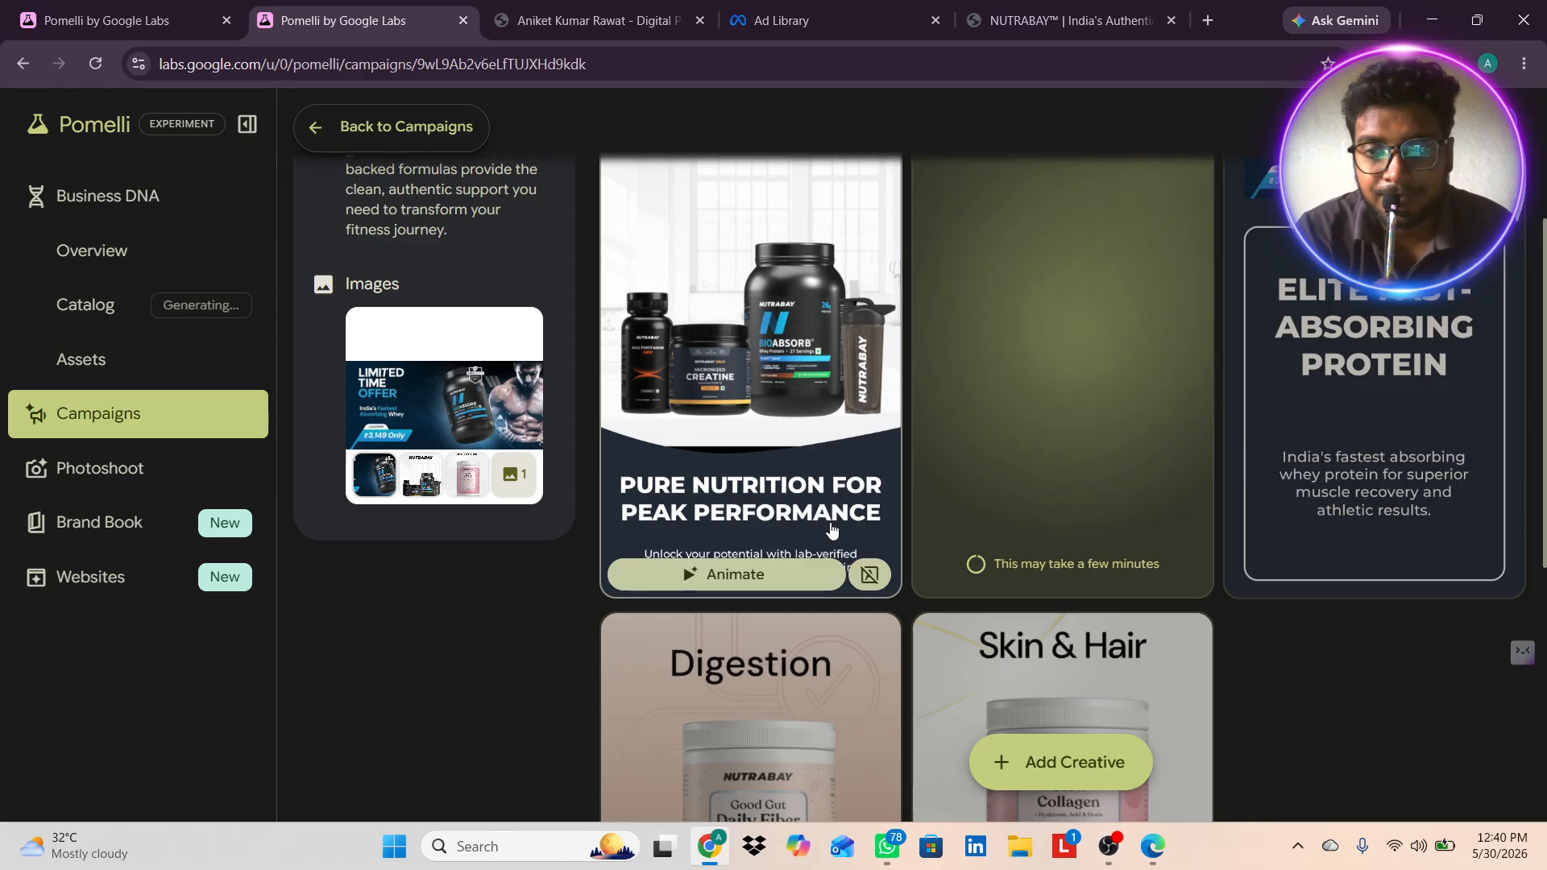
{"action": "scroll", "coordinate": [745, 537], "scroll_direction": "down", "scroll_amount": 4}
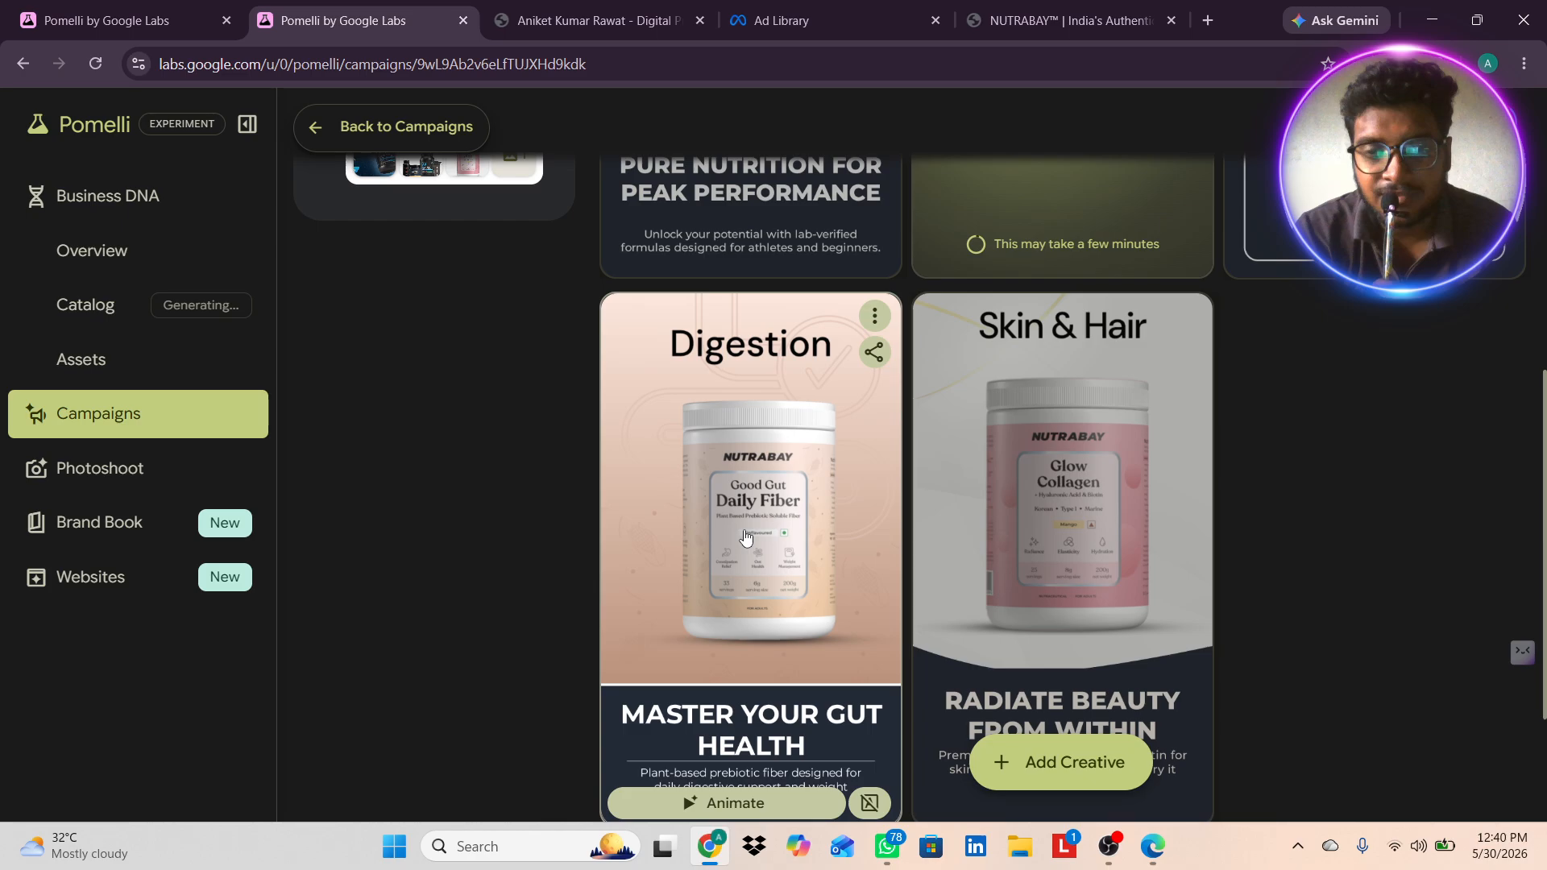
{"action": "scroll", "coordinate": [746, 536], "scroll_direction": "up", "scroll_amount": 7}
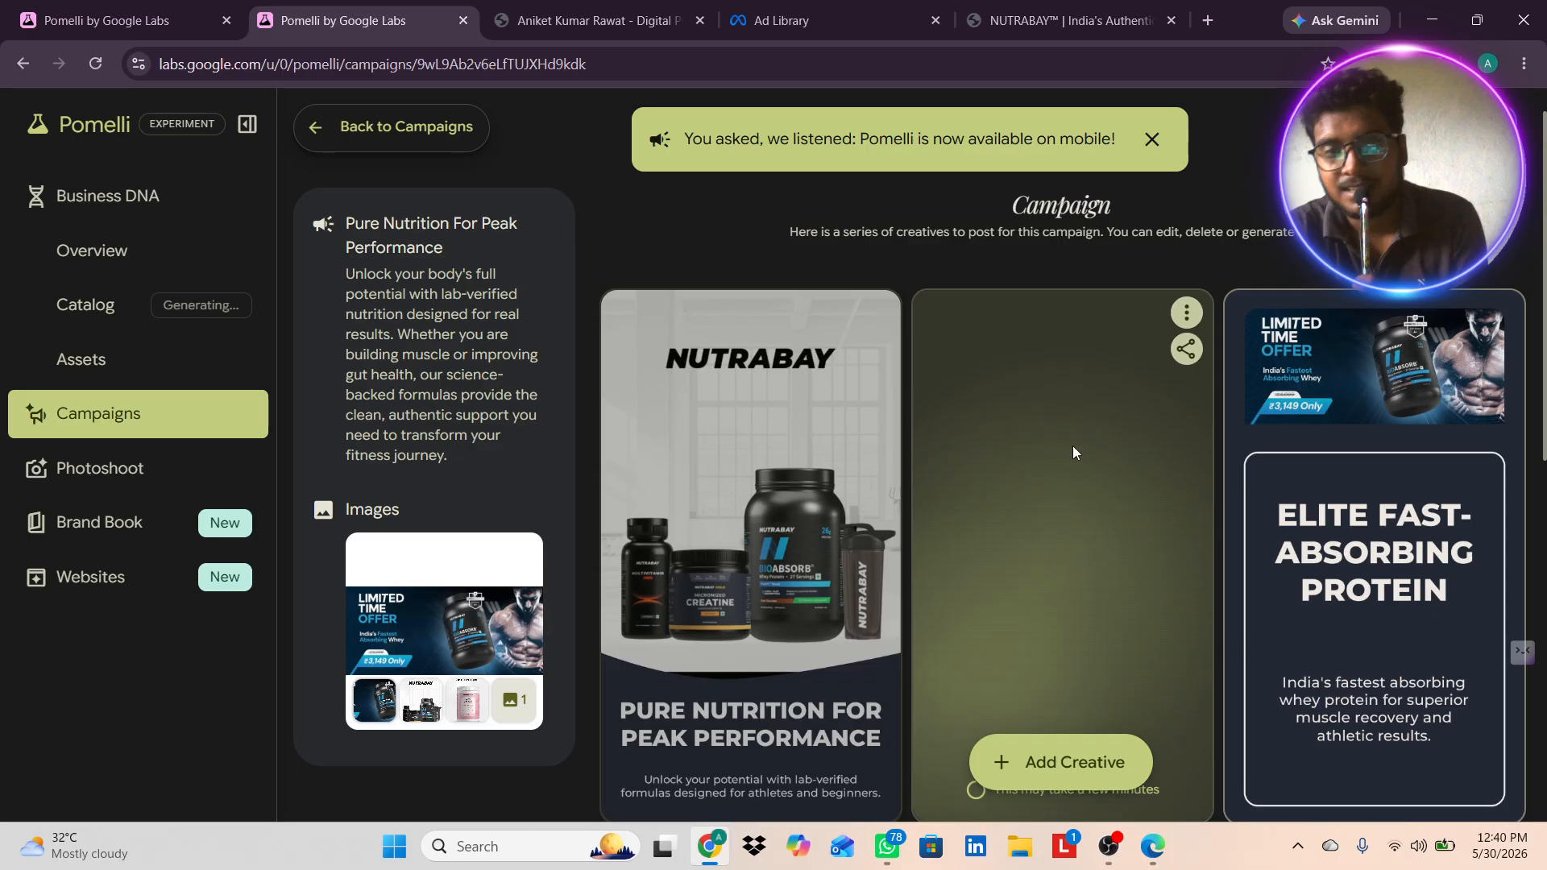
{"action": "scroll", "coordinate": [1023, 635], "scroll_direction": "down", "scroll_amount": 2}
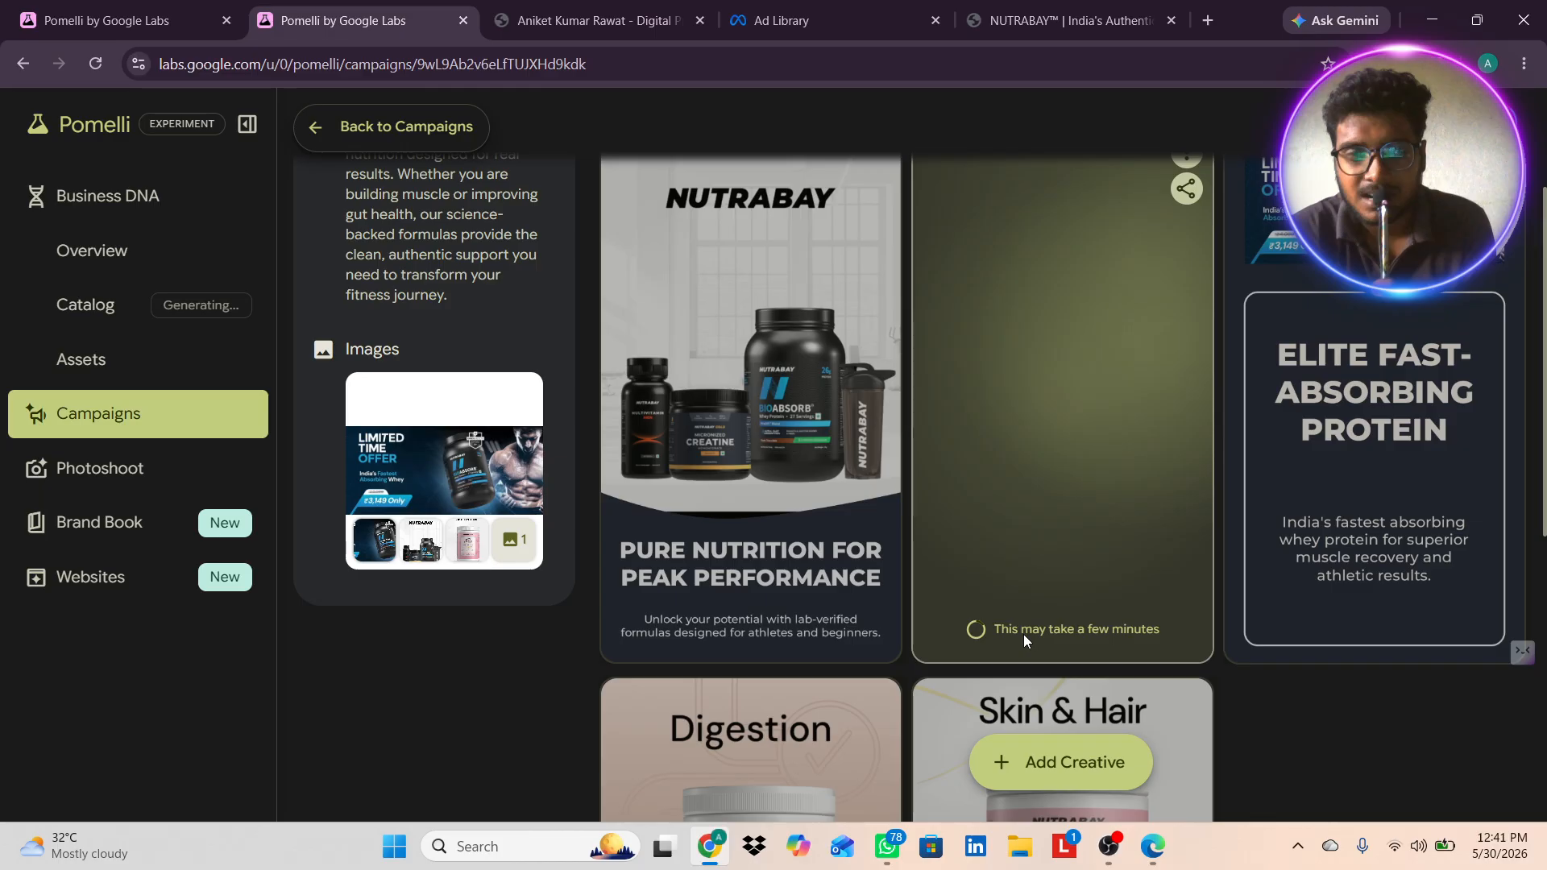
{"action": "scroll", "coordinate": [1023, 634], "scroll_direction": "down", "scroll_amount": 1}
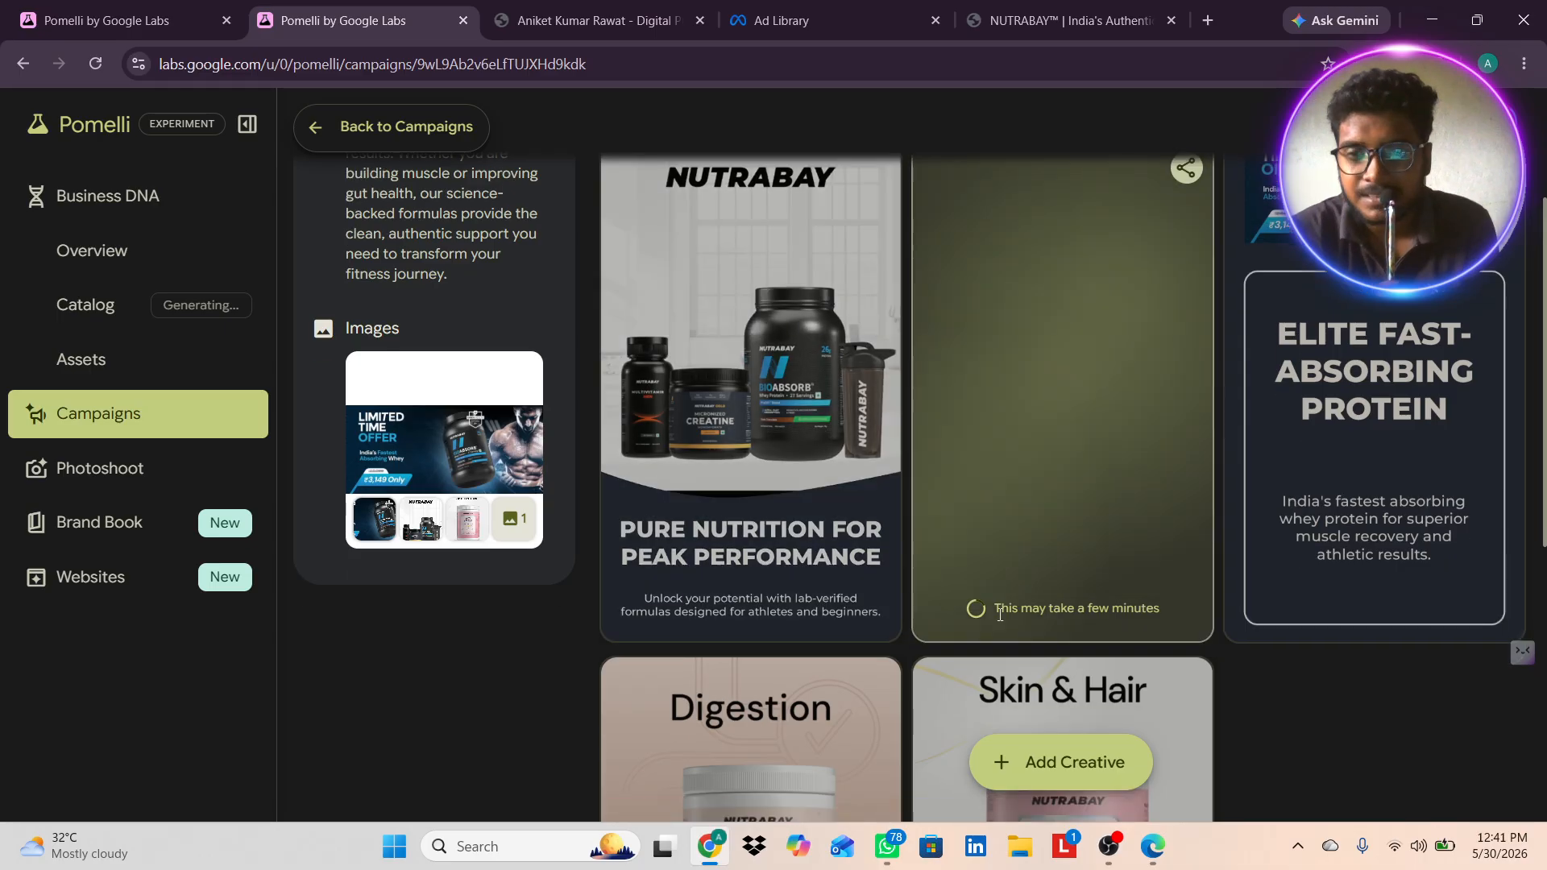
{"action": "scroll", "coordinate": [1396, 479], "scroll_direction": "down", "scroll_amount": 1}
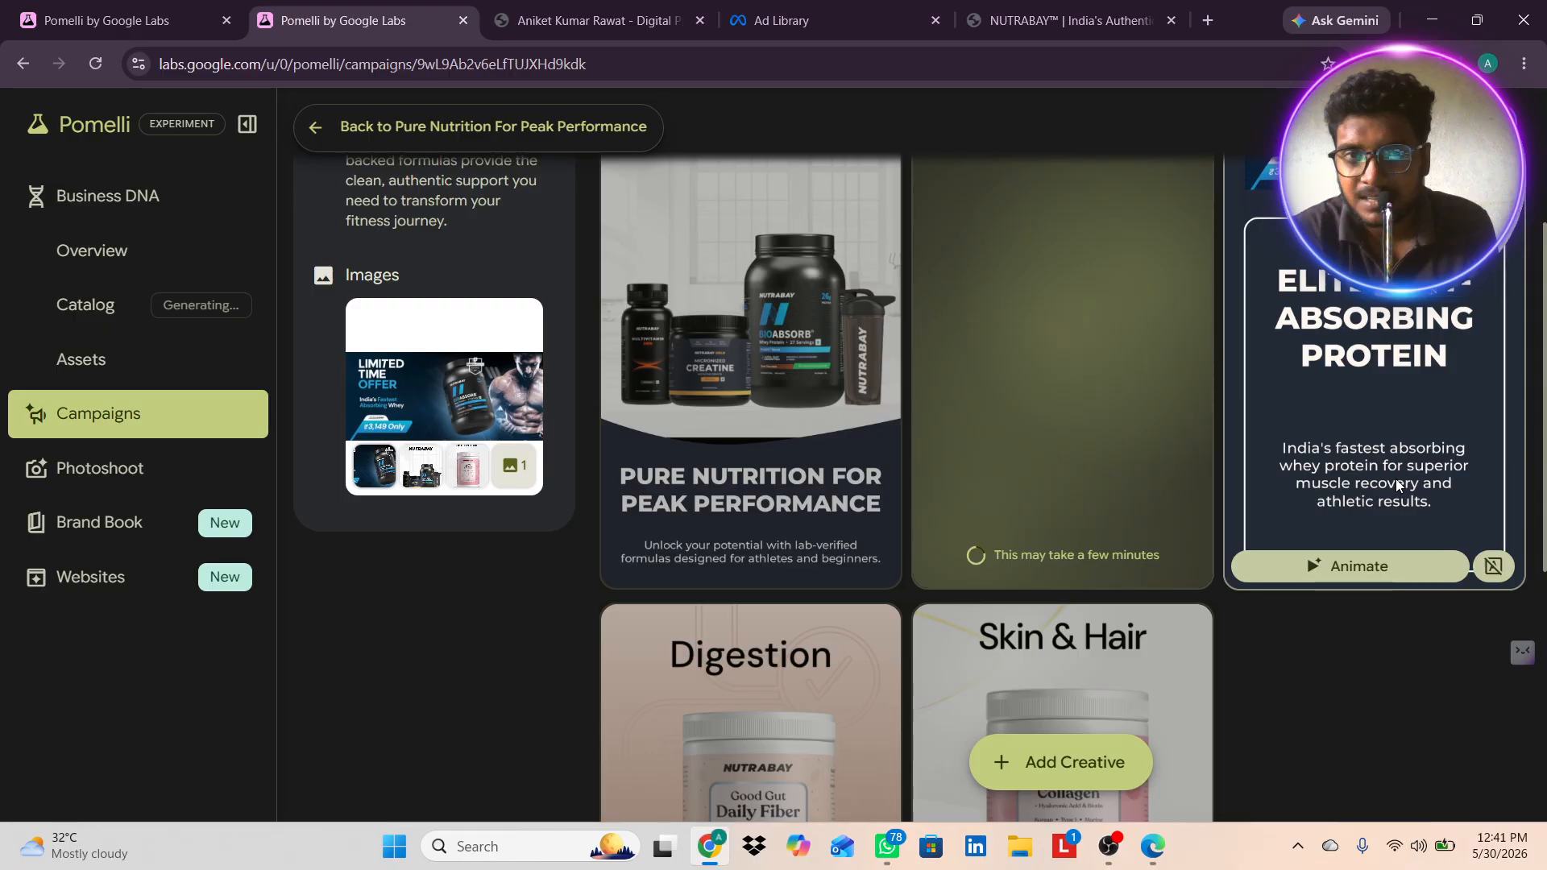
- Open the Elite Fast-Absorbing Protein creative and inspect its header color options, leaving them unapplied
{"action": "left_click", "coordinate": [1396, 479]}
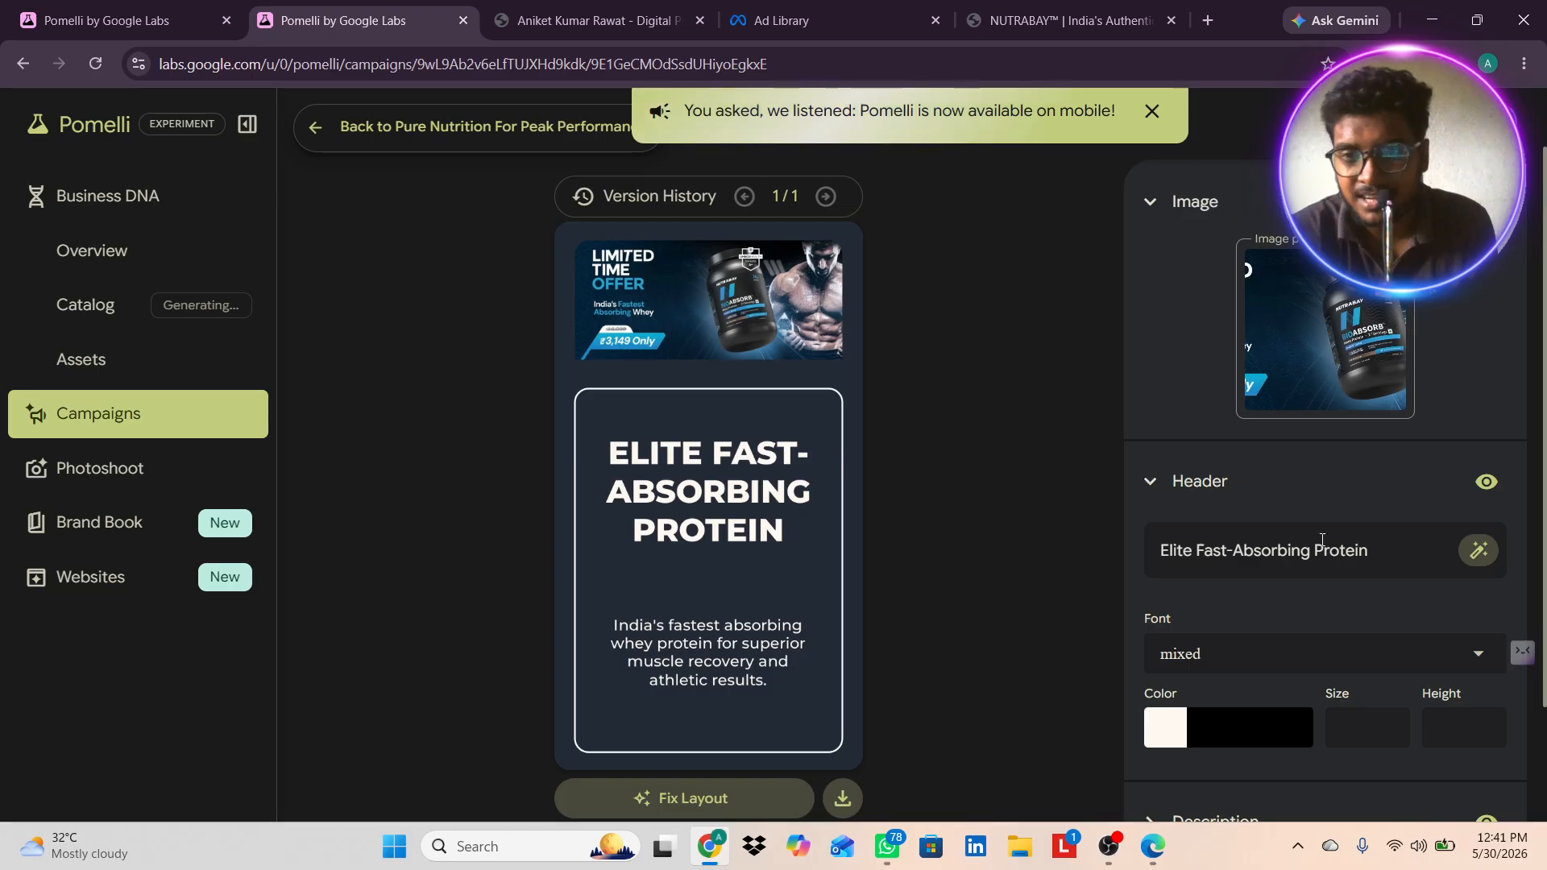
{"action": "left_click", "coordinate": [1203, 721]}
{"action": "scroll", "coordinate": [1196, 676], "scroll_direction": "down", "scroll_amount": 2}
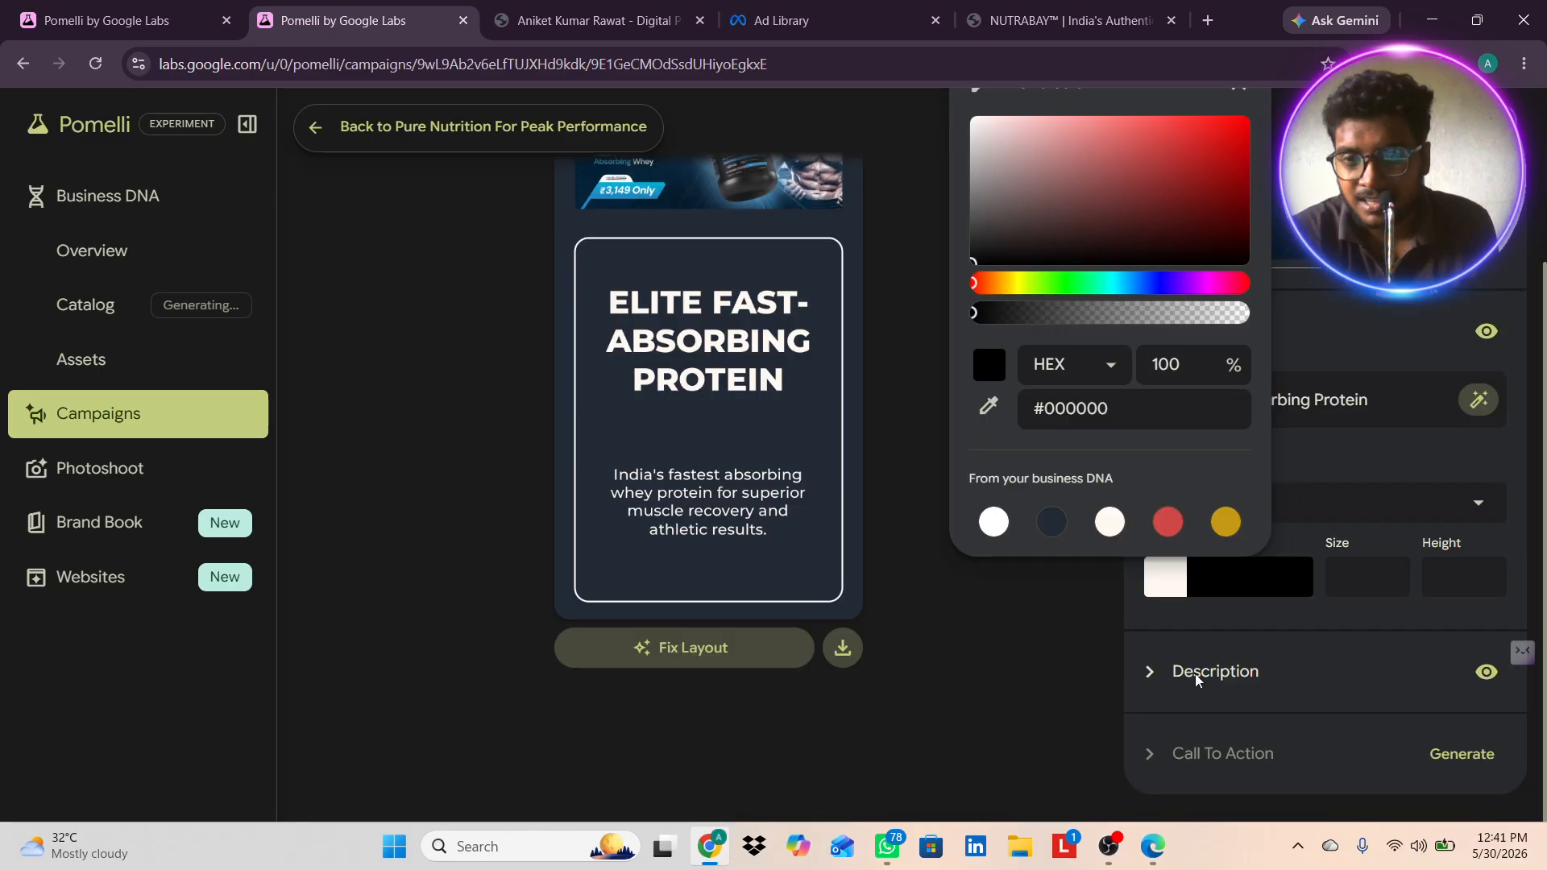
{"action": "left_click", "coordinate": [1196, 673]}
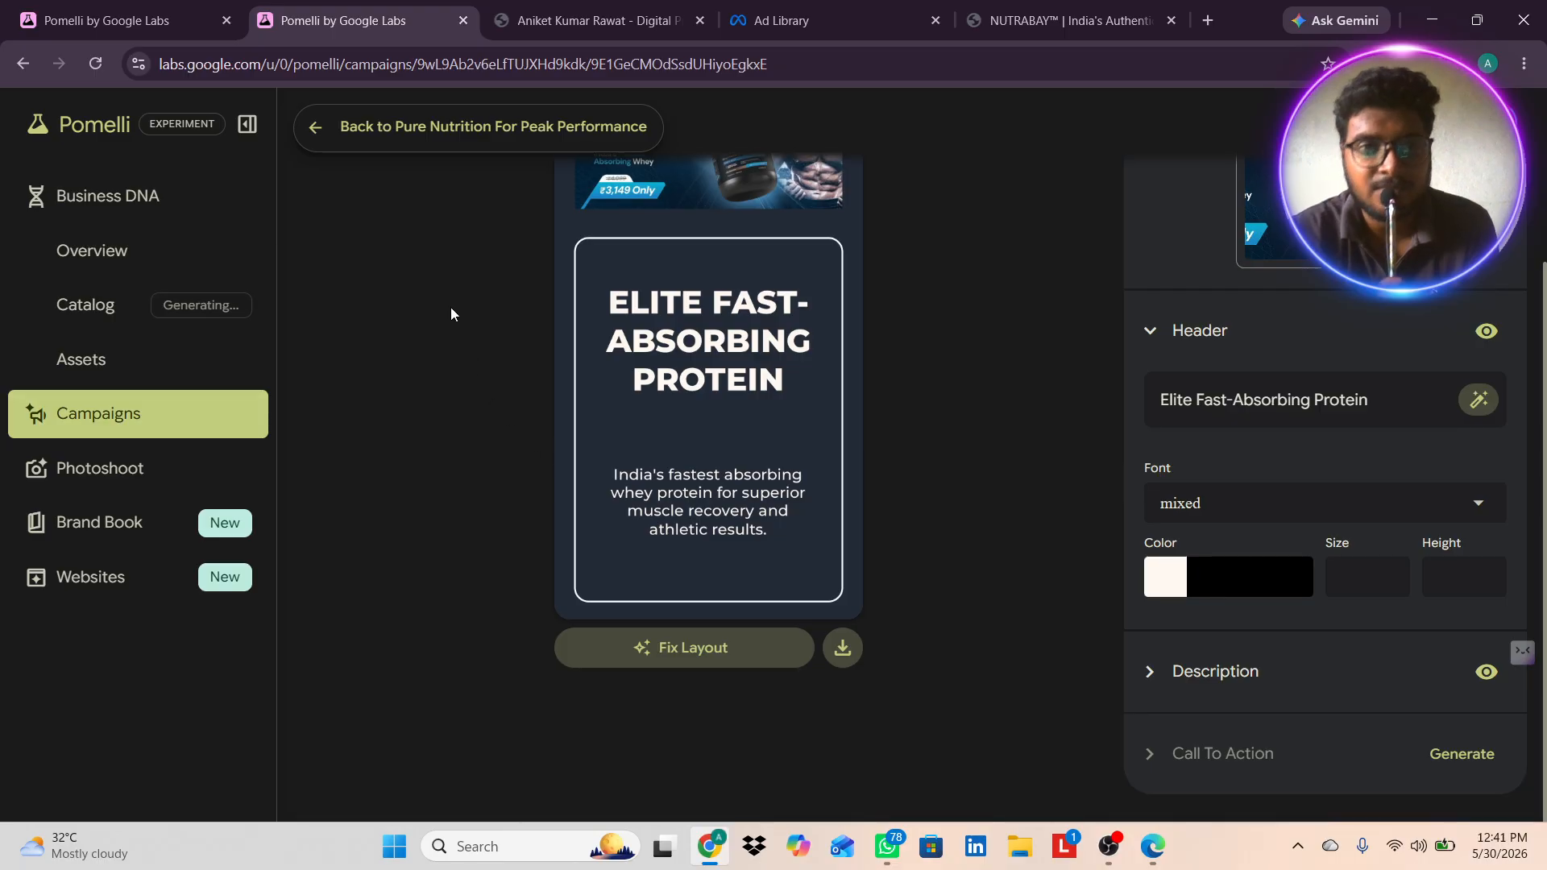
- Try to return from the creative's editor to the Pure Nutrition For Peak Performance campaign
{"action": "left_click", "coordinate": [314, 127]}
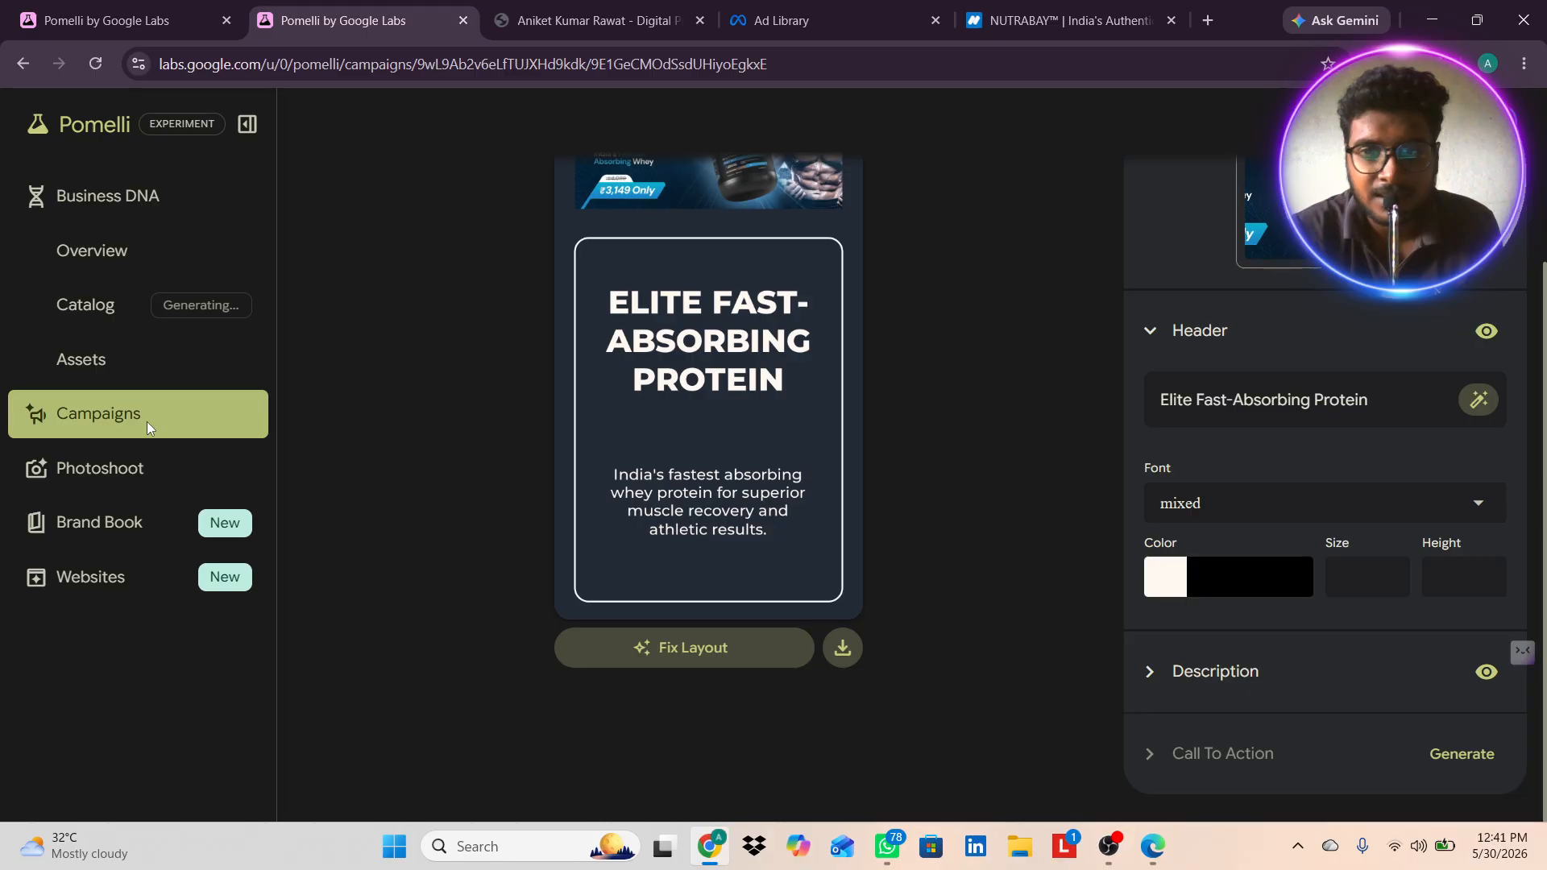
{"action": "scroll", "coordinate": [377, 331], "scroll_direction": "up", "scroll_amount": 3}
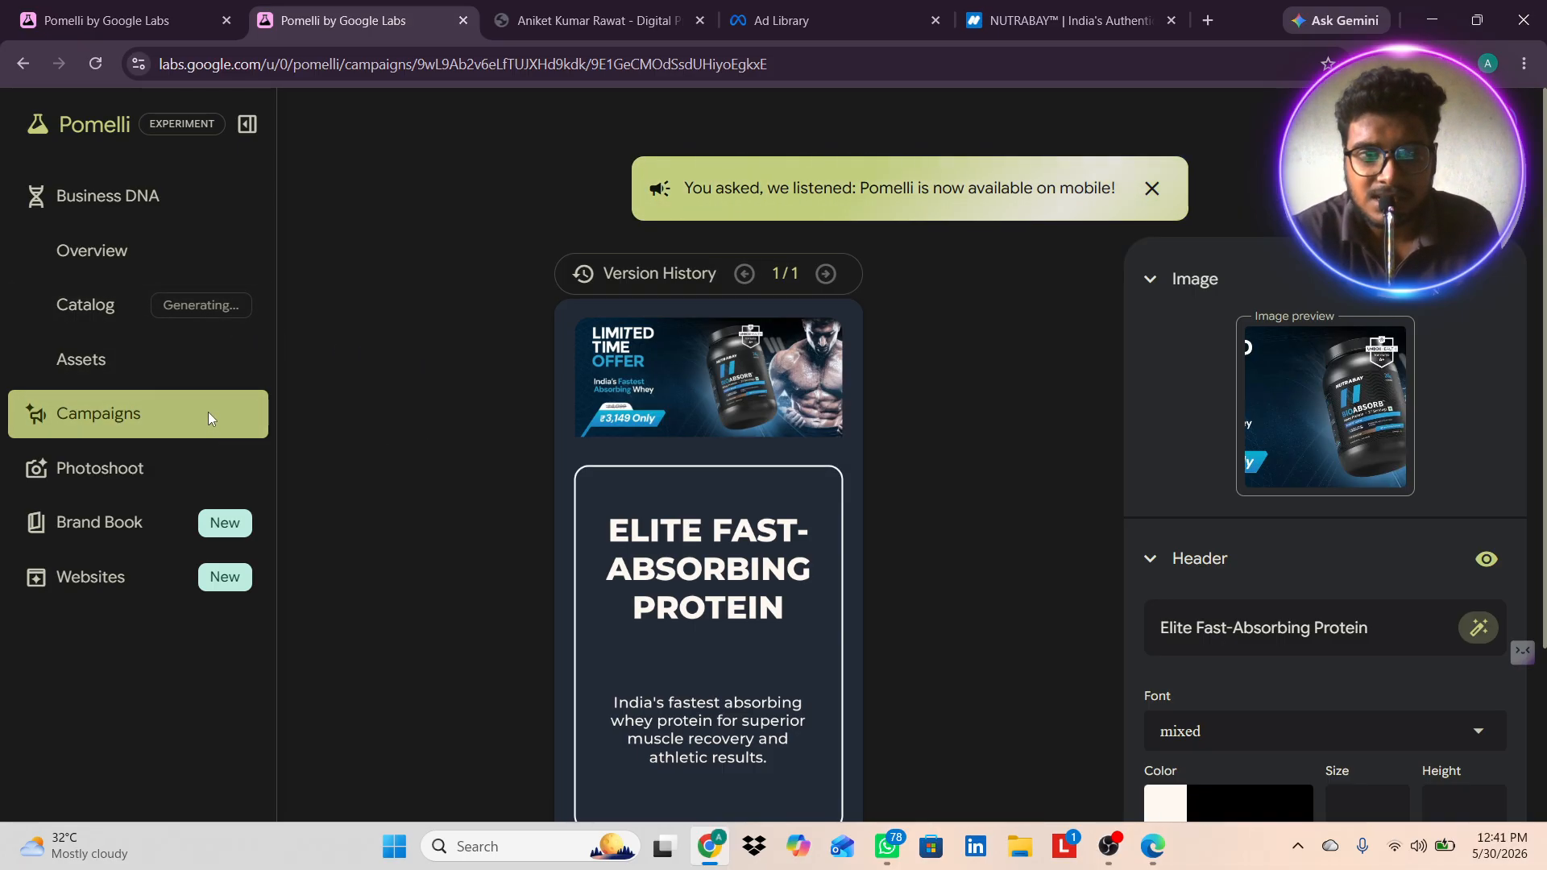
{"action": "left_click", "coordinate": [429, 134]}
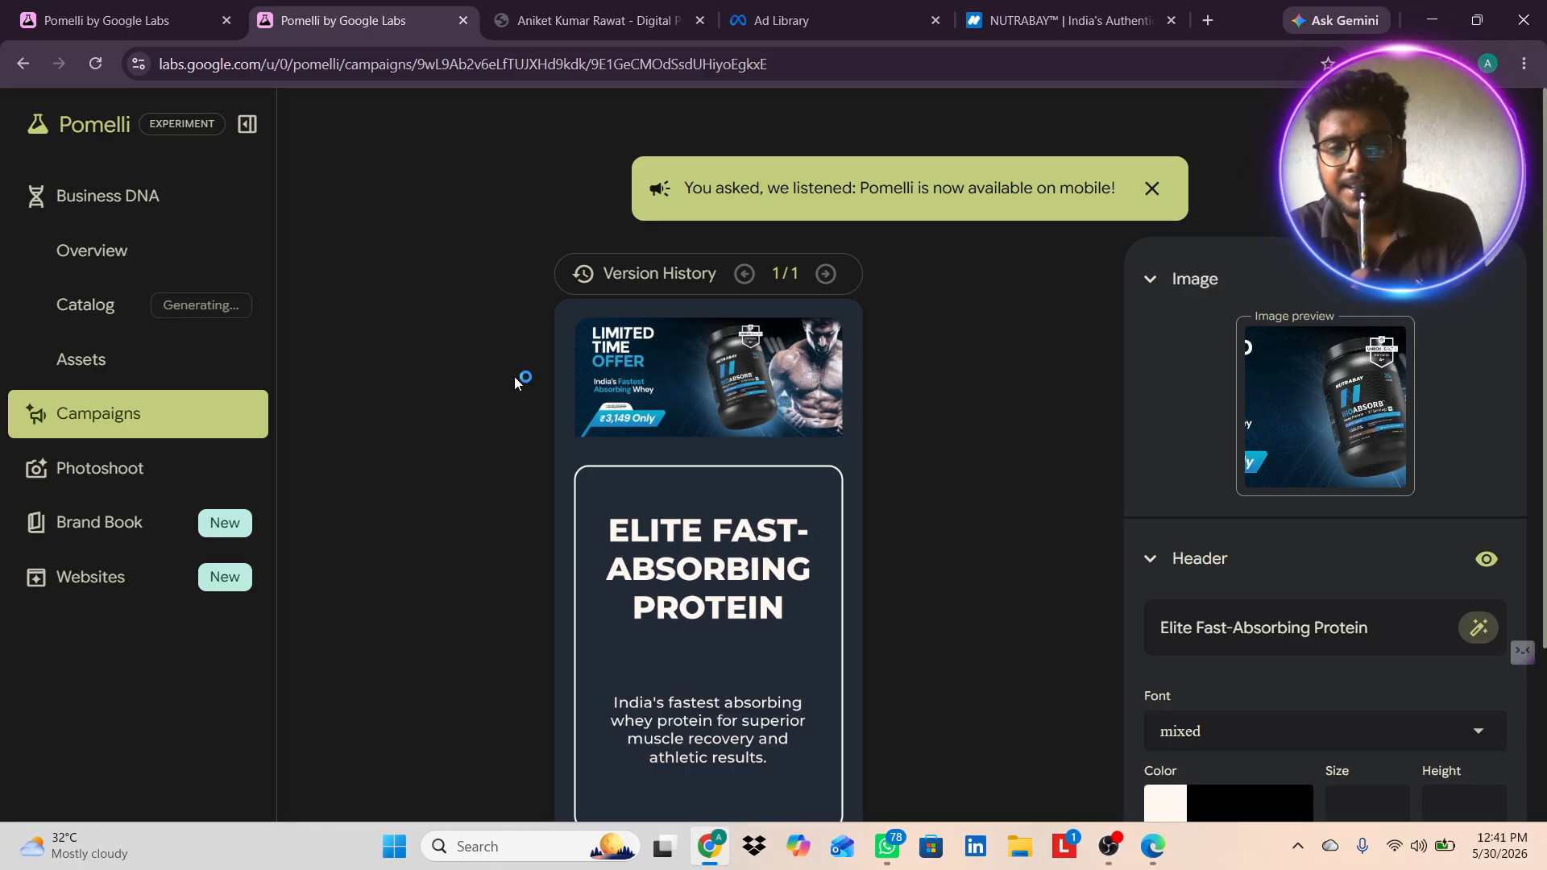
- Look over the Elite Fast-Absorbing Protein creative and generate a call to action for it
{"action": "scroll", "coordinate": [517, 379], "scroll_direction": "down", "scroll_amount": 3}
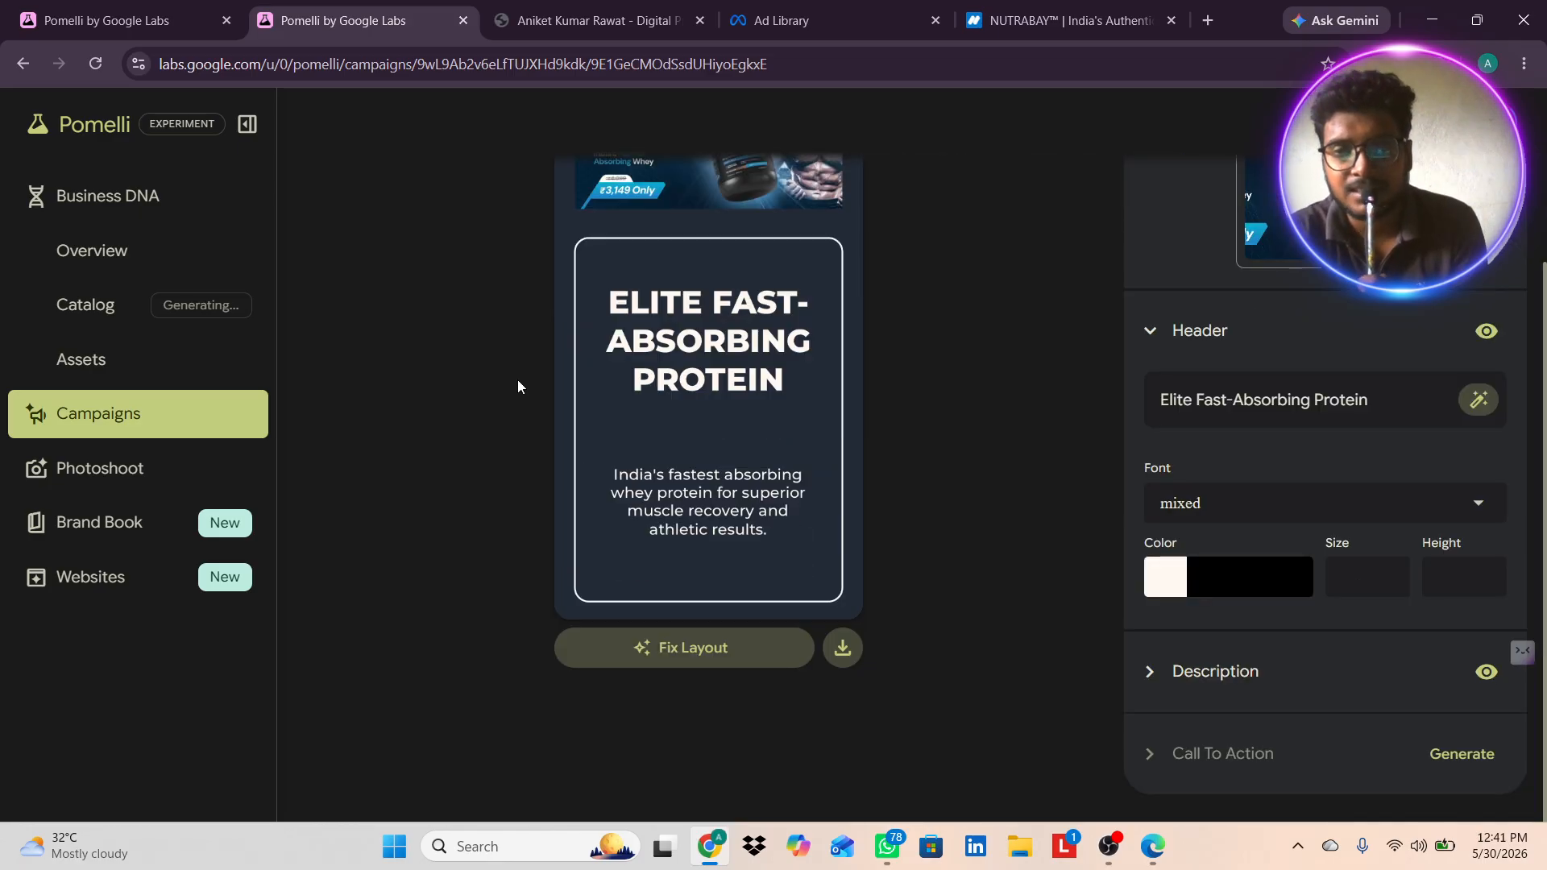
{"action": "scroll", "coordinate": [524, 326], "scroll_direction": "up", "scroll_amount": 3}
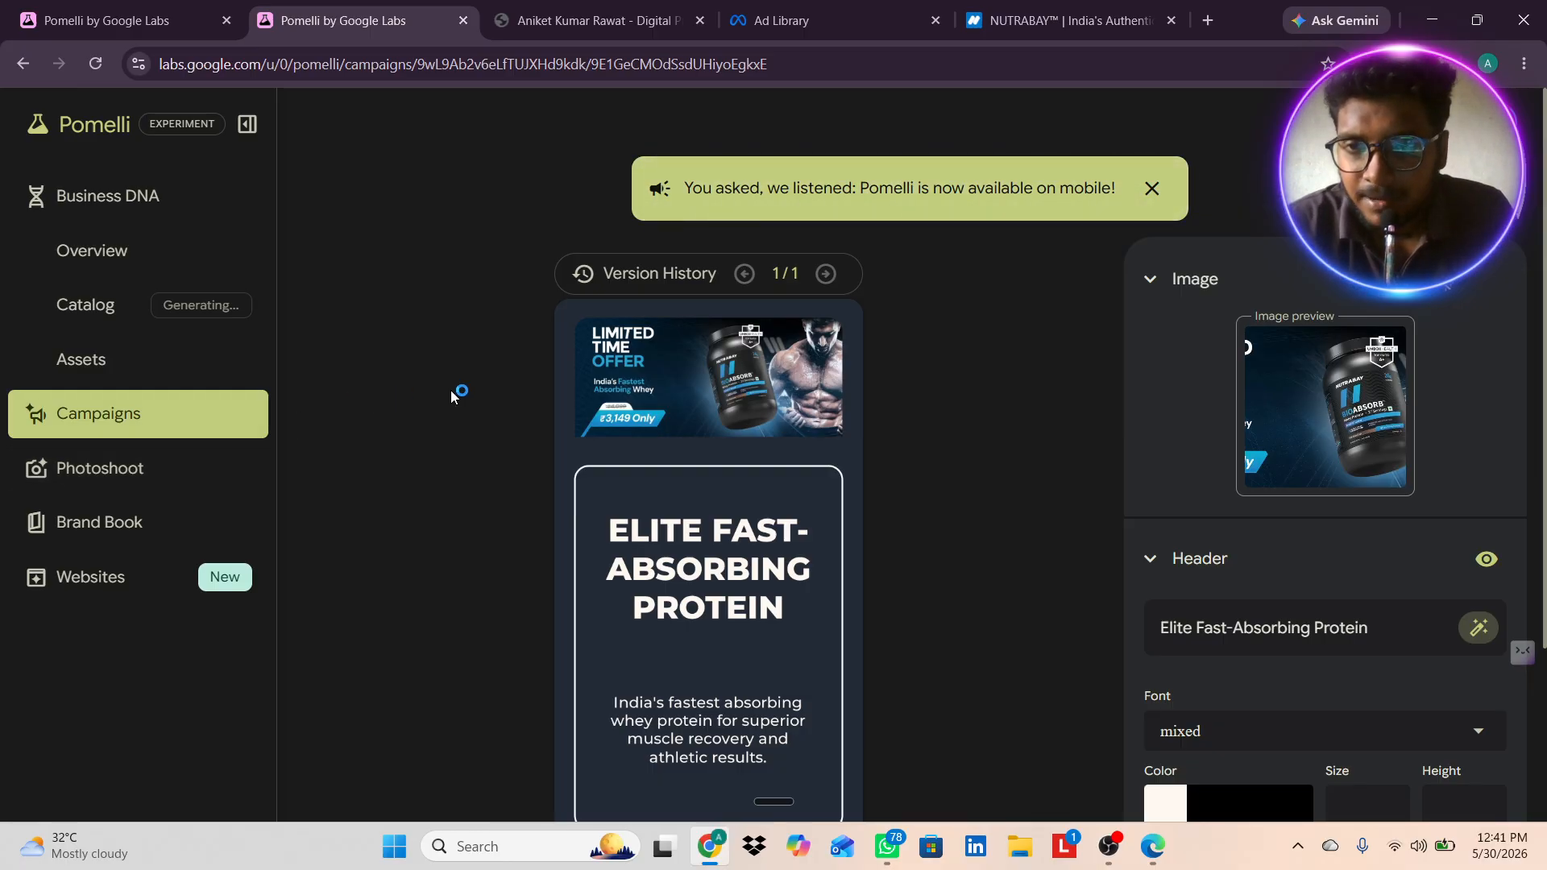
{"action": "scroll", "coordinate": [451, 392], "scroll_direction": "down", "scroll_amount": 3}
{"action": "scroll", "coordinate": [452, 391], "scroll_direction": "up", "scroll_amount": 3}
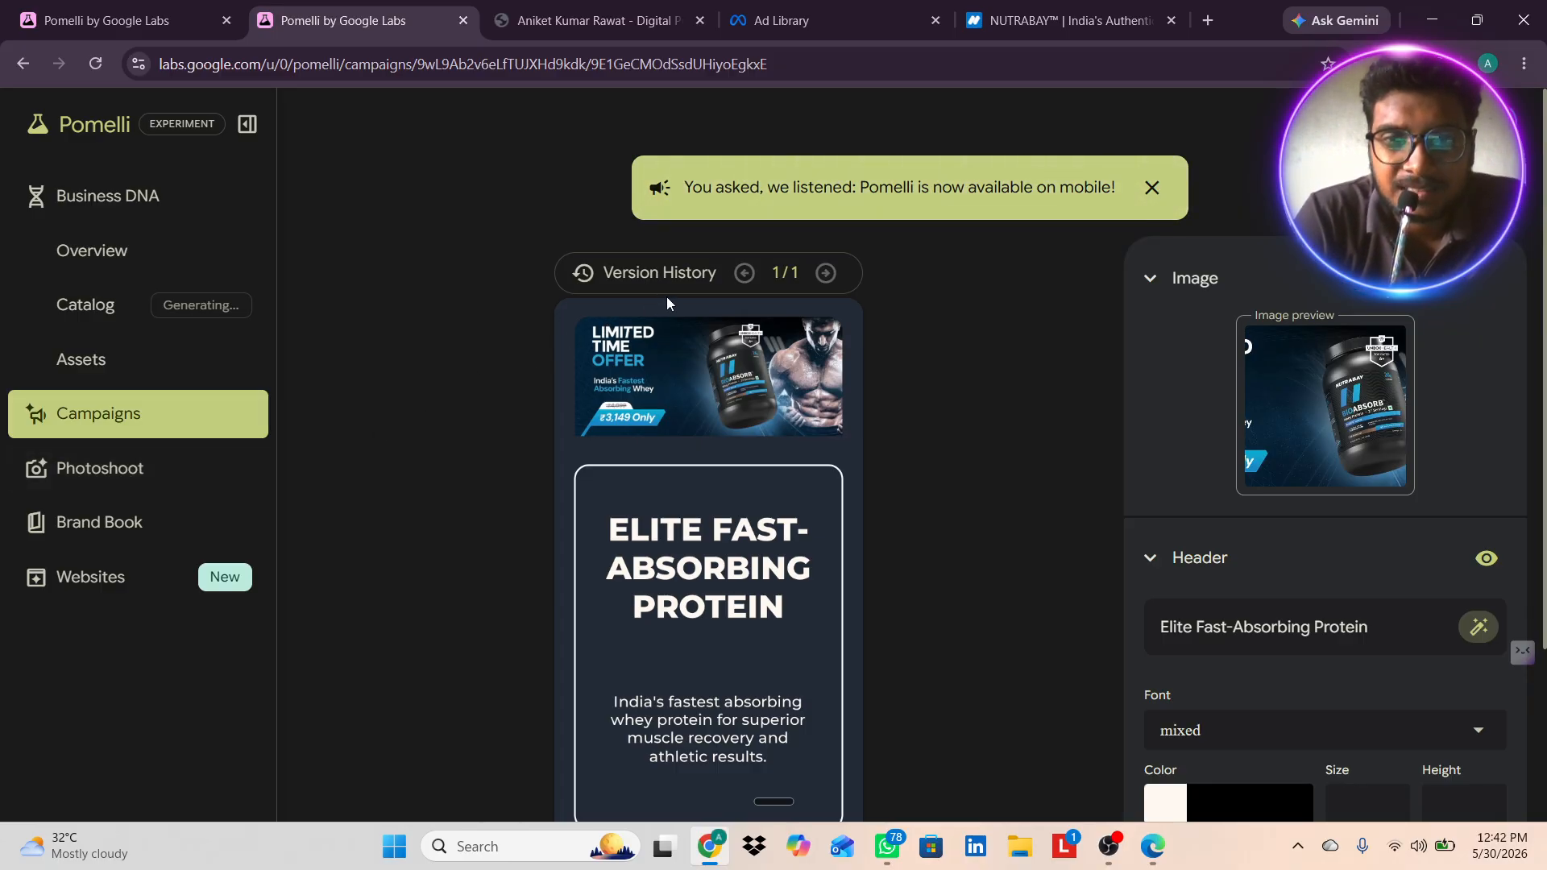
{"action": "scroll", "coordinate": [701, 467], "scroll_direction": "down", "scroll_amount": 3}
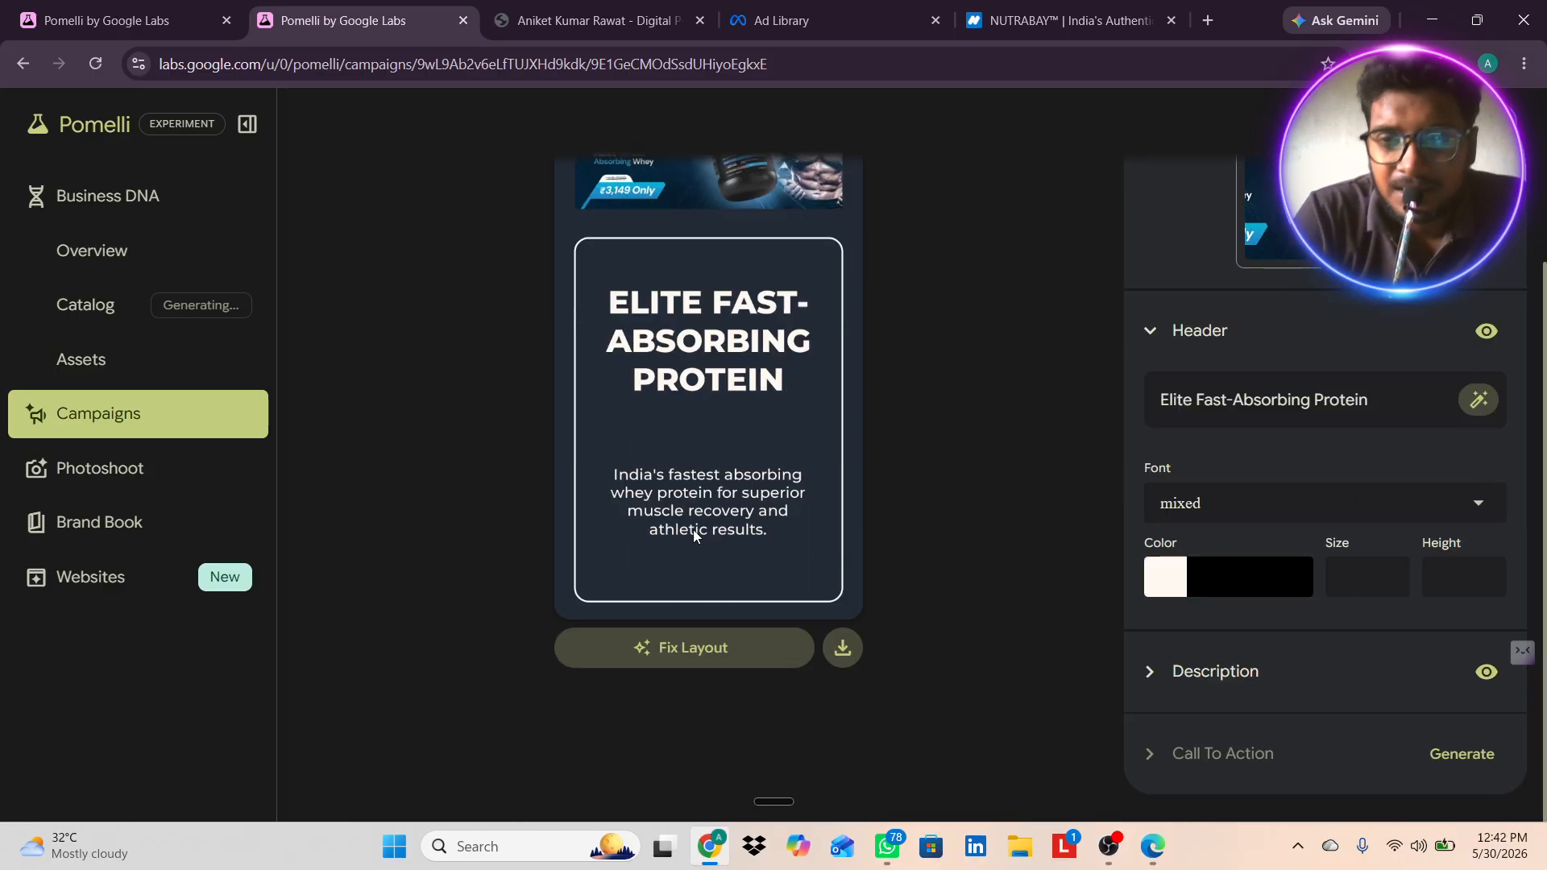
{"action": "left_click", "coordinate": [1462, 757]}
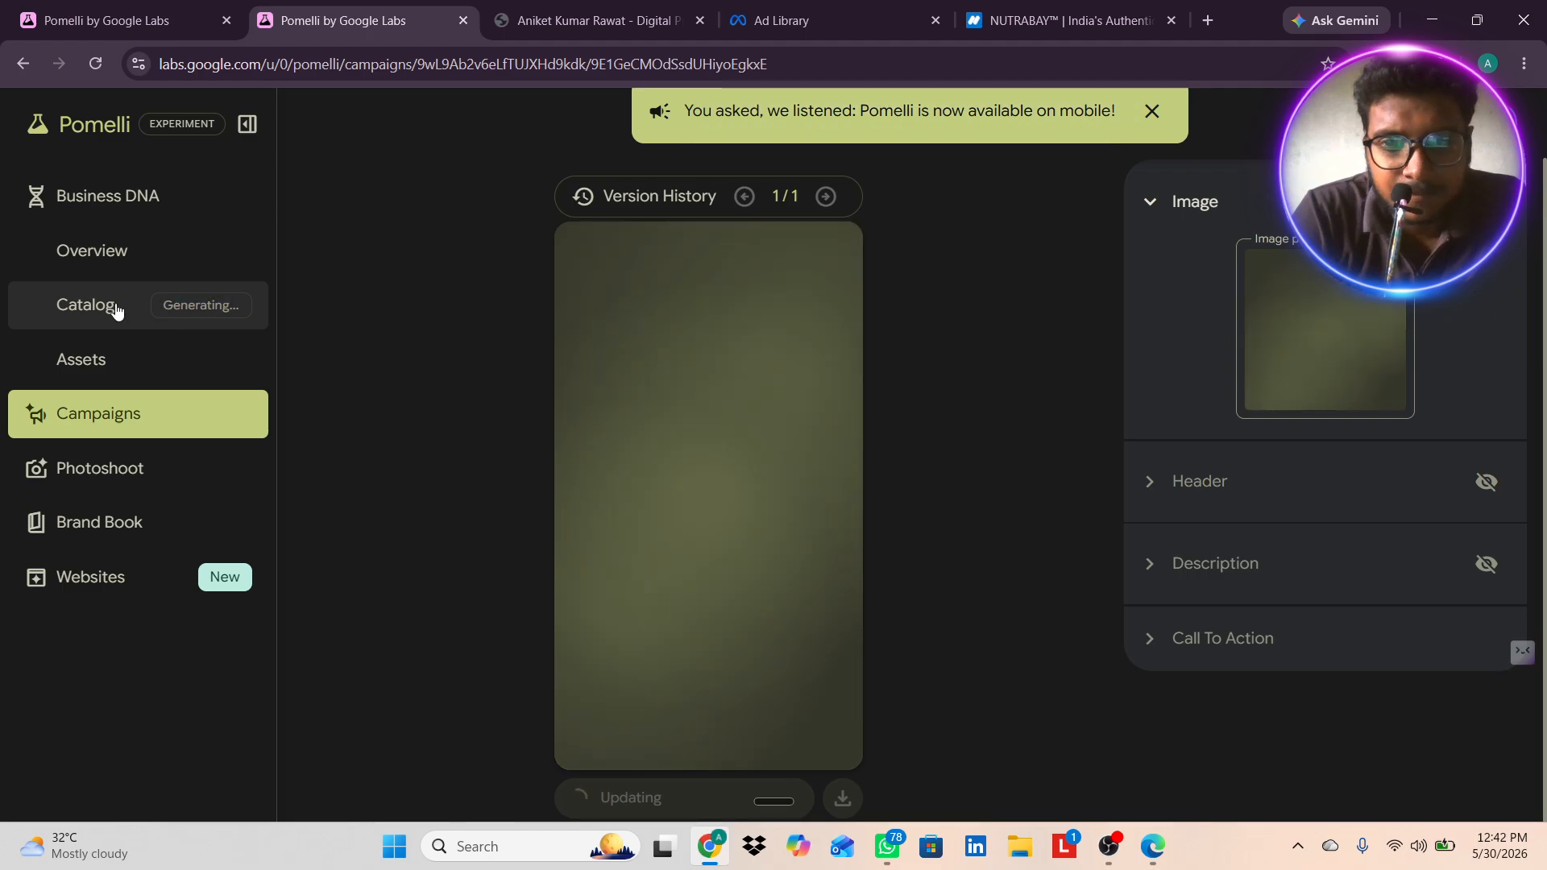
- Open Nutrabay's product catalog in the Business DNA by way of Photoshoot and look through its protein products
{"action": "left_click", "coordinate": [146, 488]}
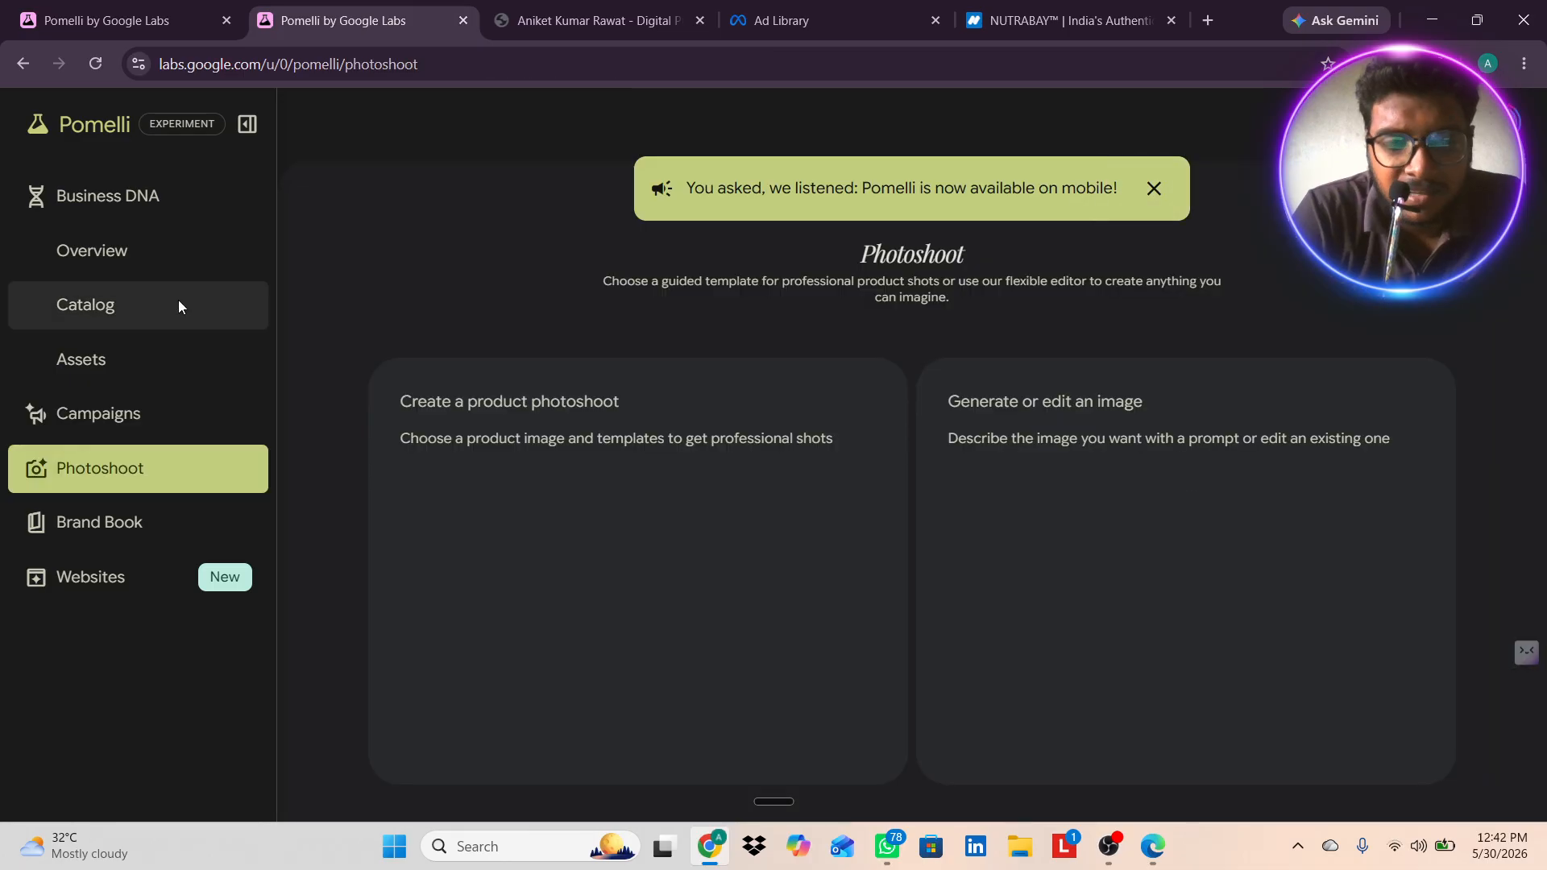
{"action": "left_click", "coordinate": [179, 304]}
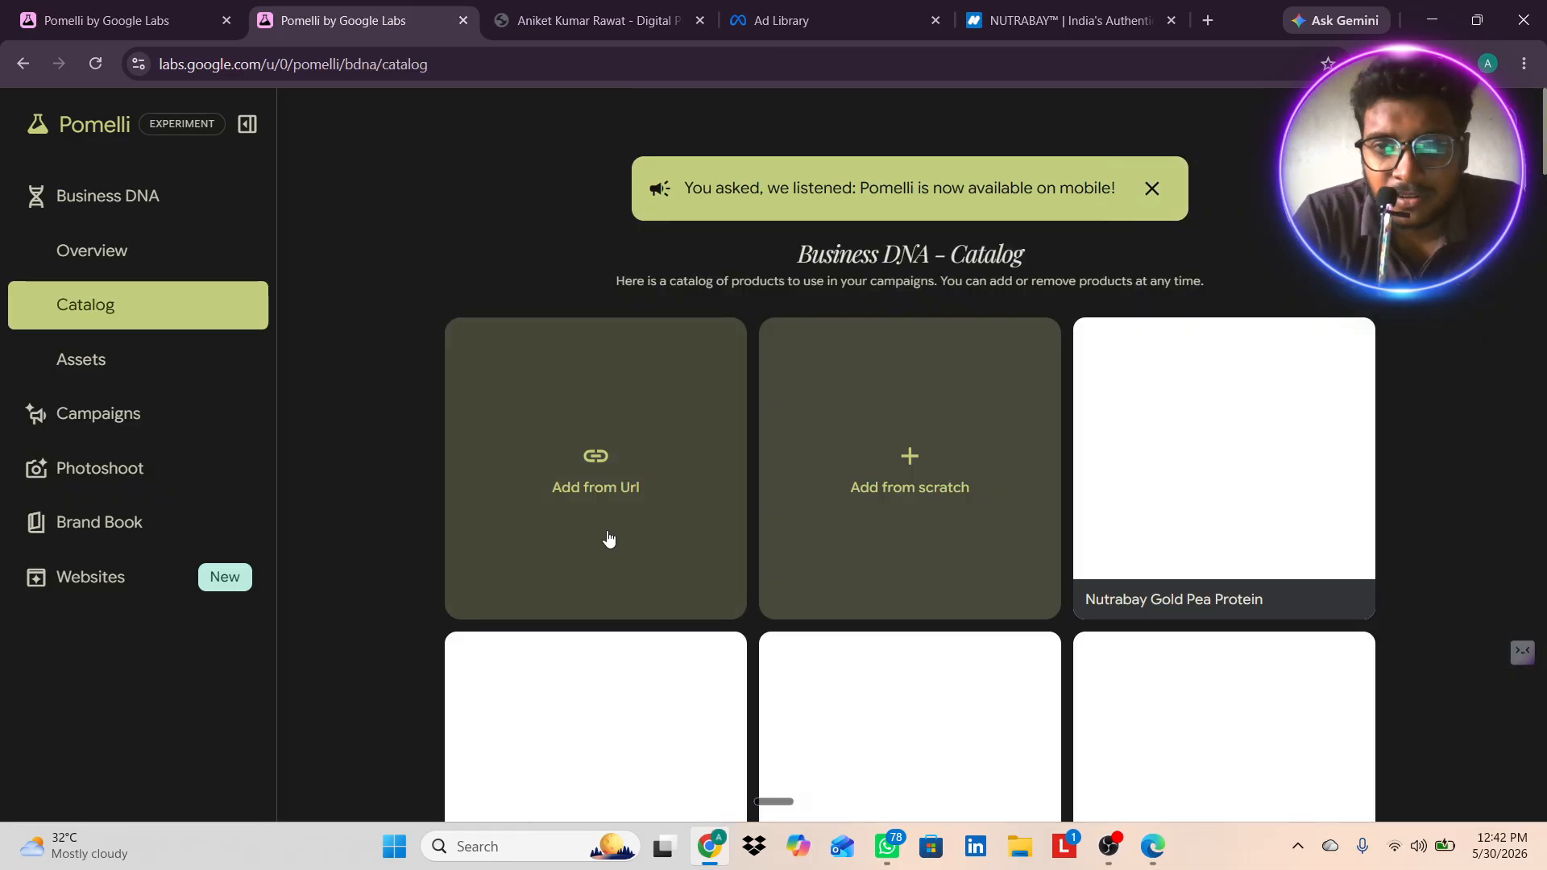
{"action": "scroll", "coordinate": [609, 538], "scroll_direction": "down", "scroll_amount": 2}
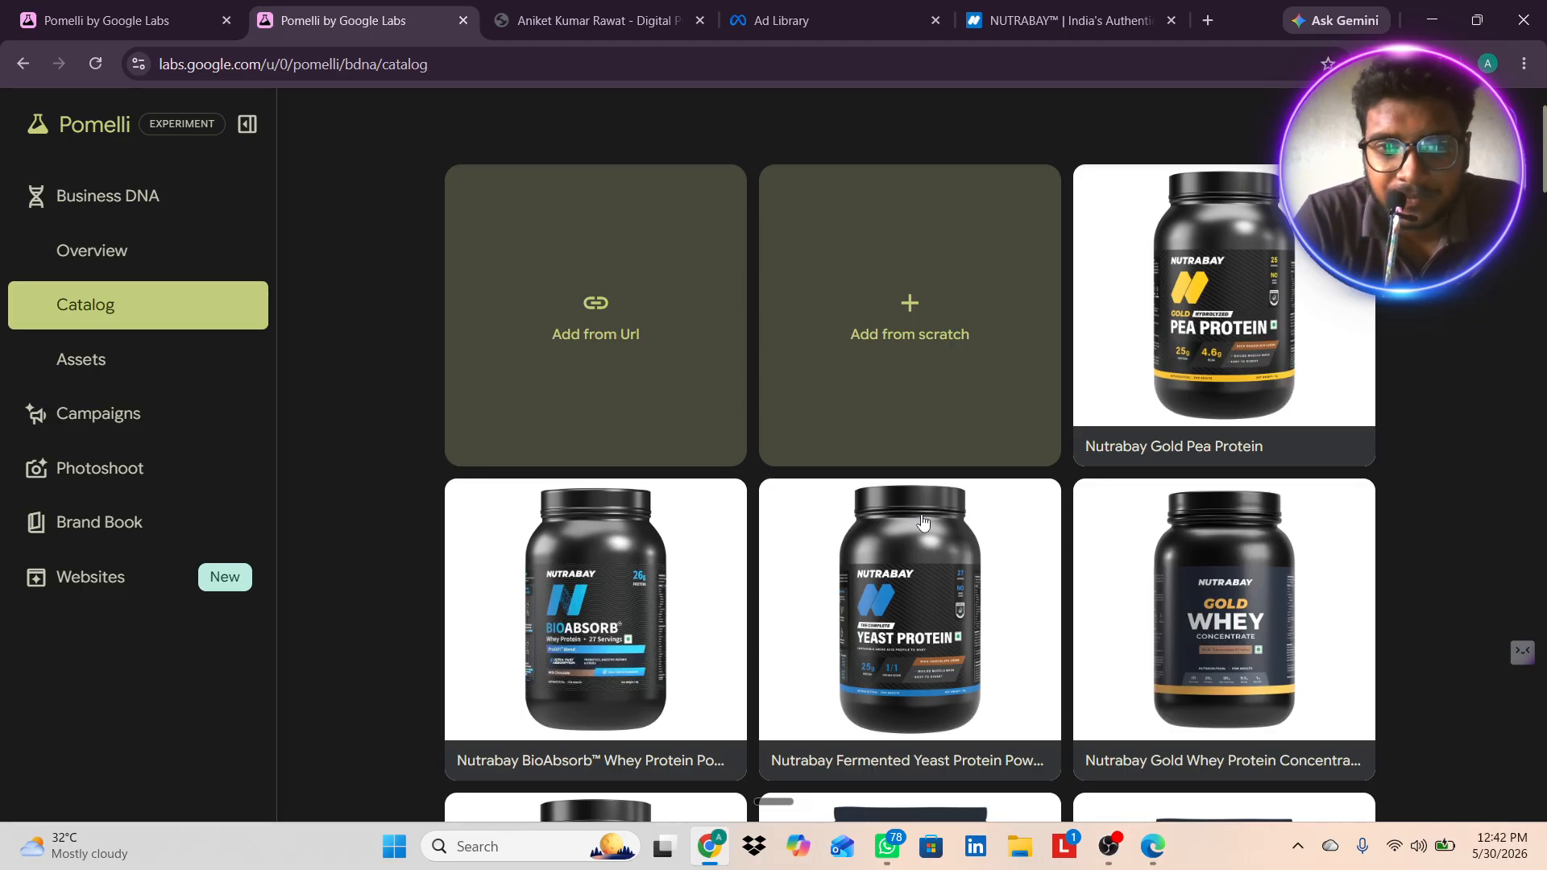
{"action": "scroll", "coordinate": [677, 625], "scroll_direction": "down", "scroll_amount": 1}
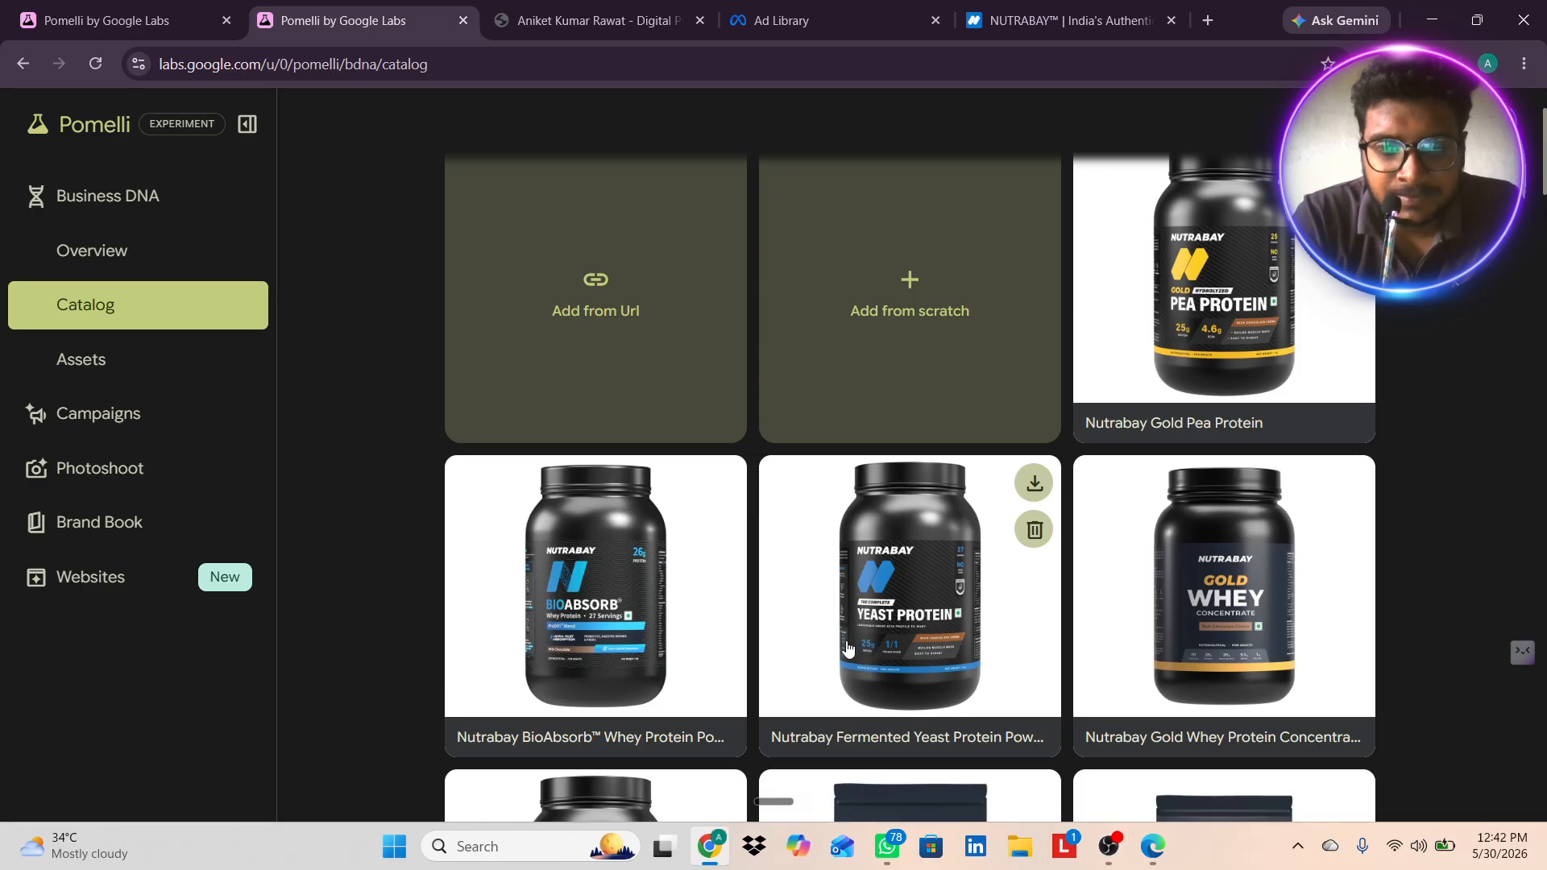
{"action": "scroll", "coordinate": [847, 649], "scroll_direction": "down", "scroll_amount": 8}
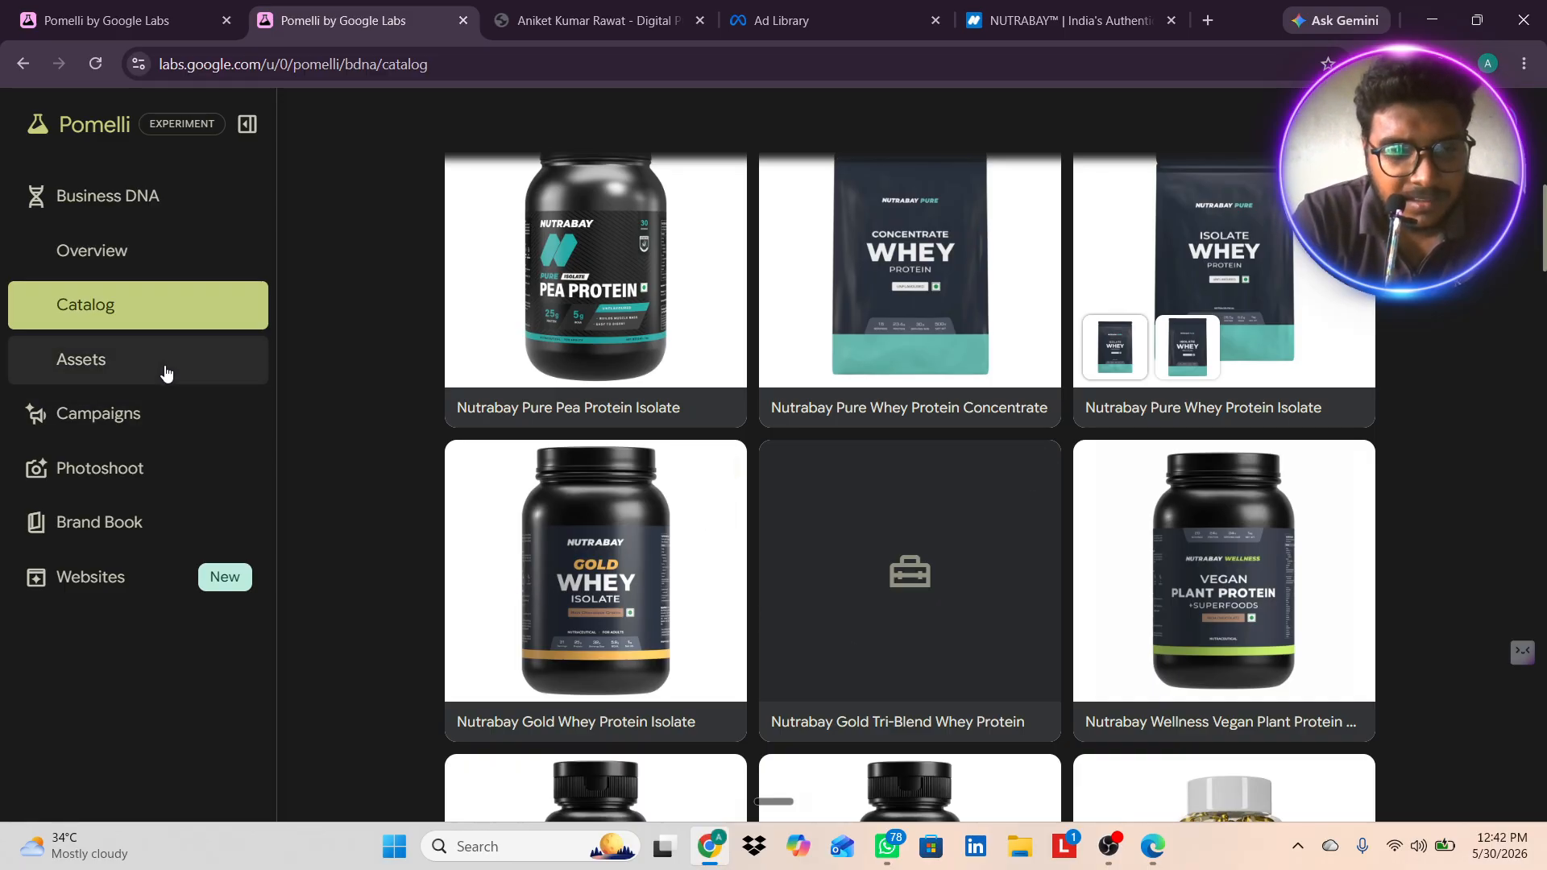
- Reopen the recent campaign Pure Nutrition For Peak Performance and play its animated creative
{"action": "left_click", "coordinate": [150, 421]}
{"action": "scroll", "coordinate": [427, 510], "scroll_direction": "down", "scroll_amount": 4}
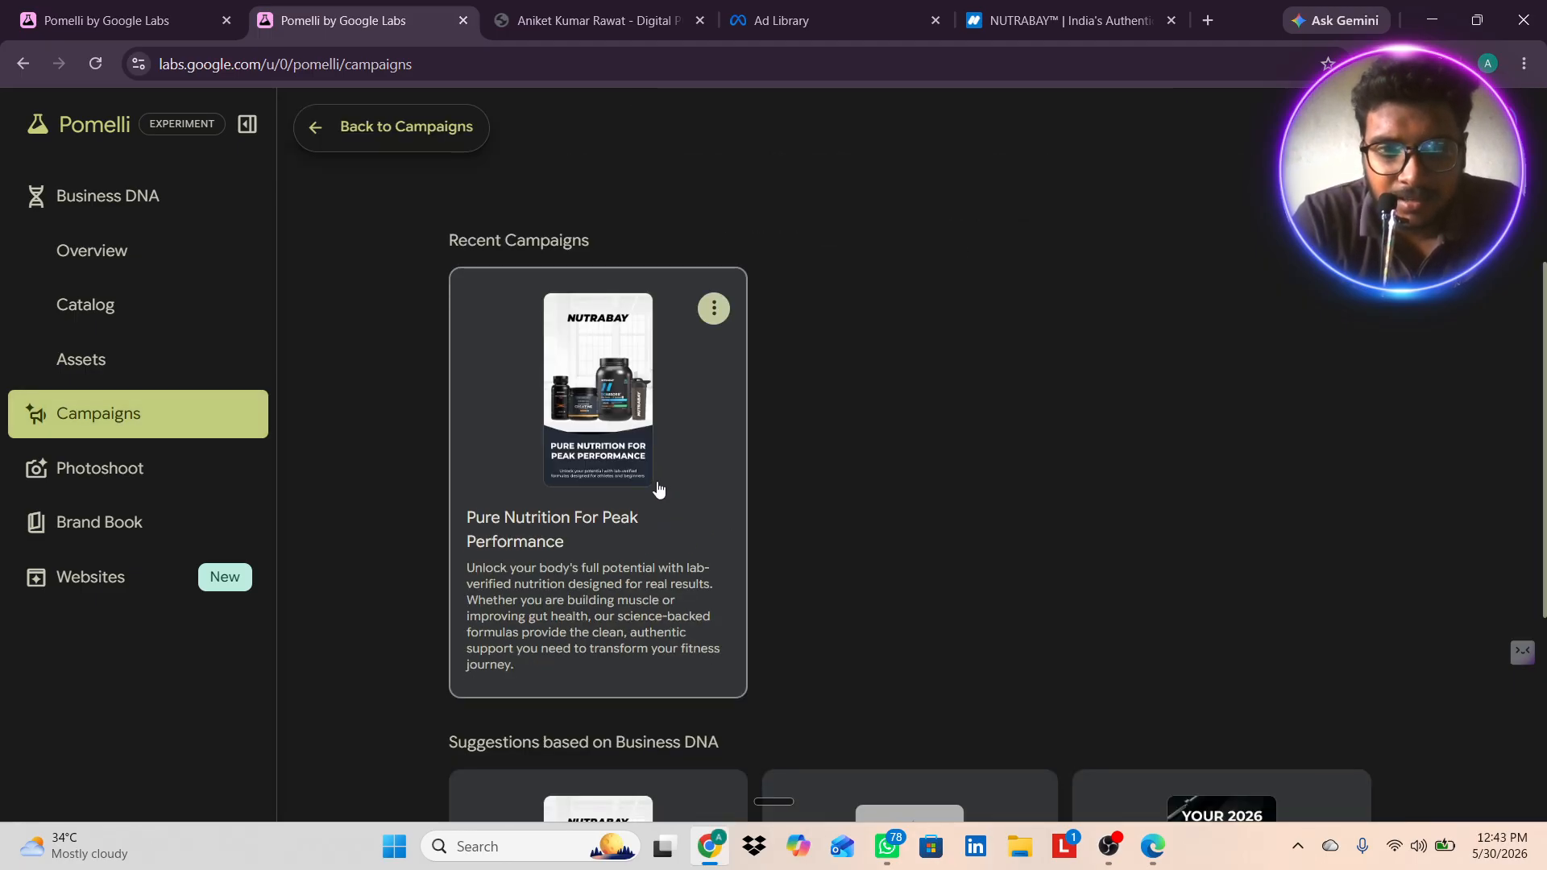
{"action": "left_click", "coordinate": [659, 489]}
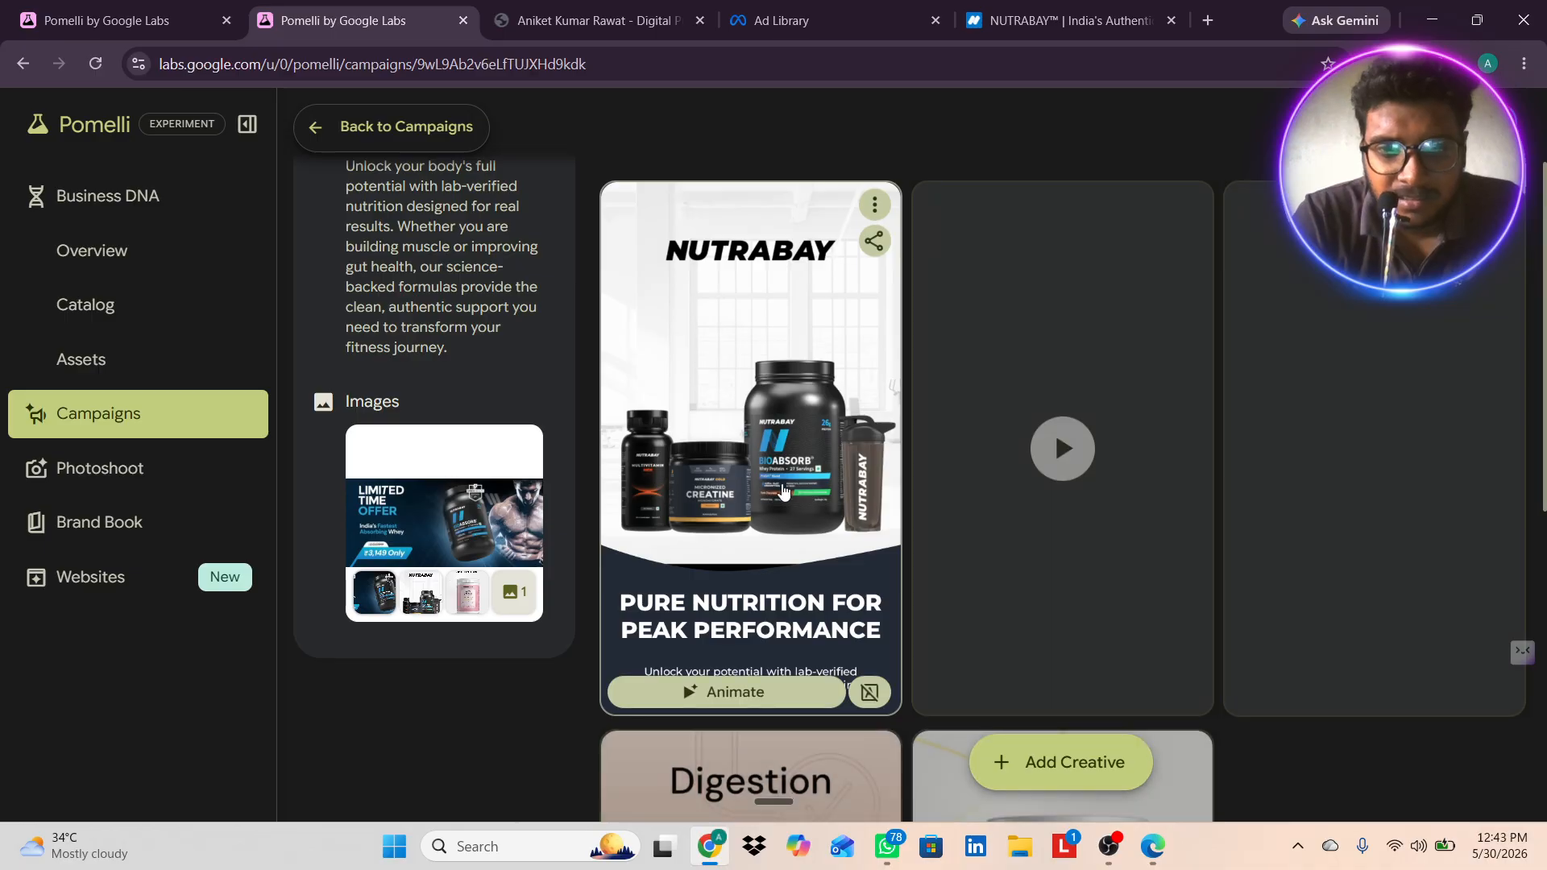
{"action": "left_click", "coordinate": [1068, 452]}
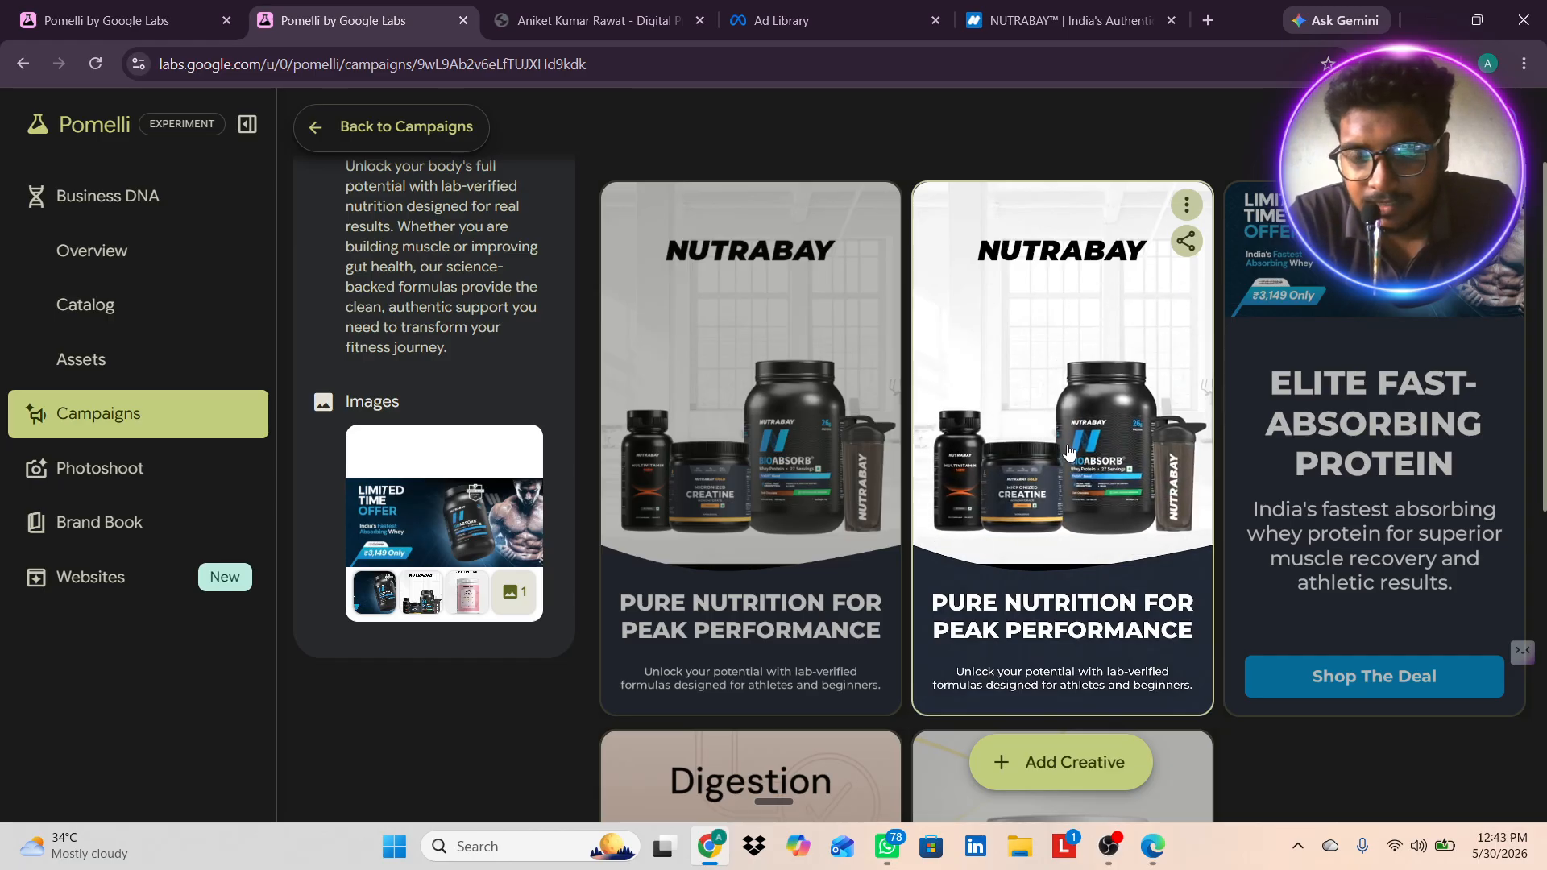
- Download the animated Pure Nutrition For Peak Performance creative from the campaign
{"action": "scroll", "coordinate": [1068, 451], "scroll_direction": "down", "scroll_amount": 1}
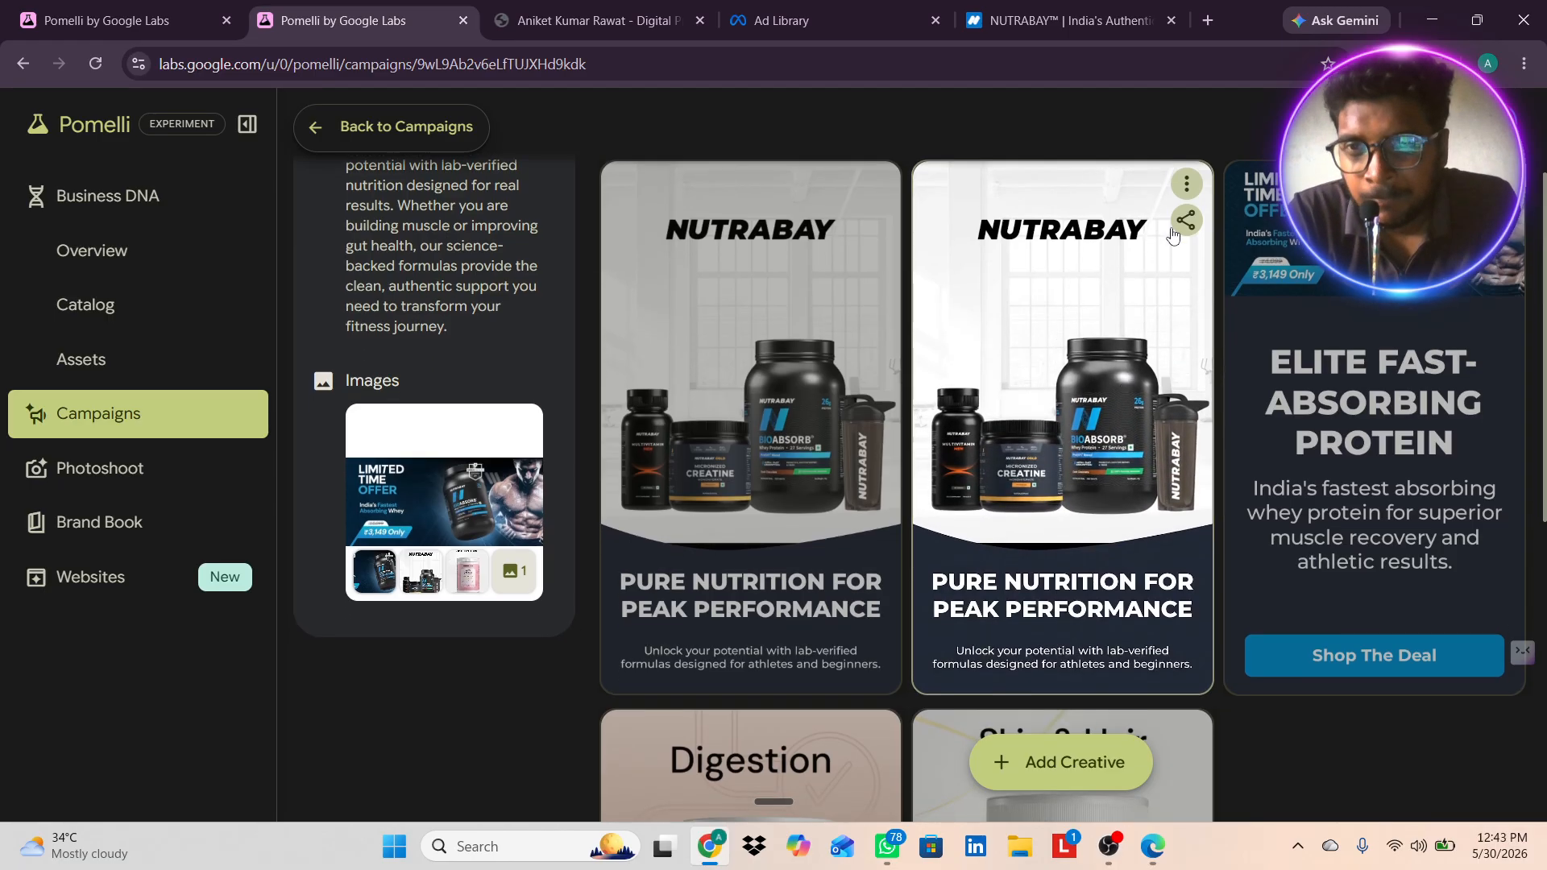
{"action": "left_click", "coordinate": [1187, 185]}
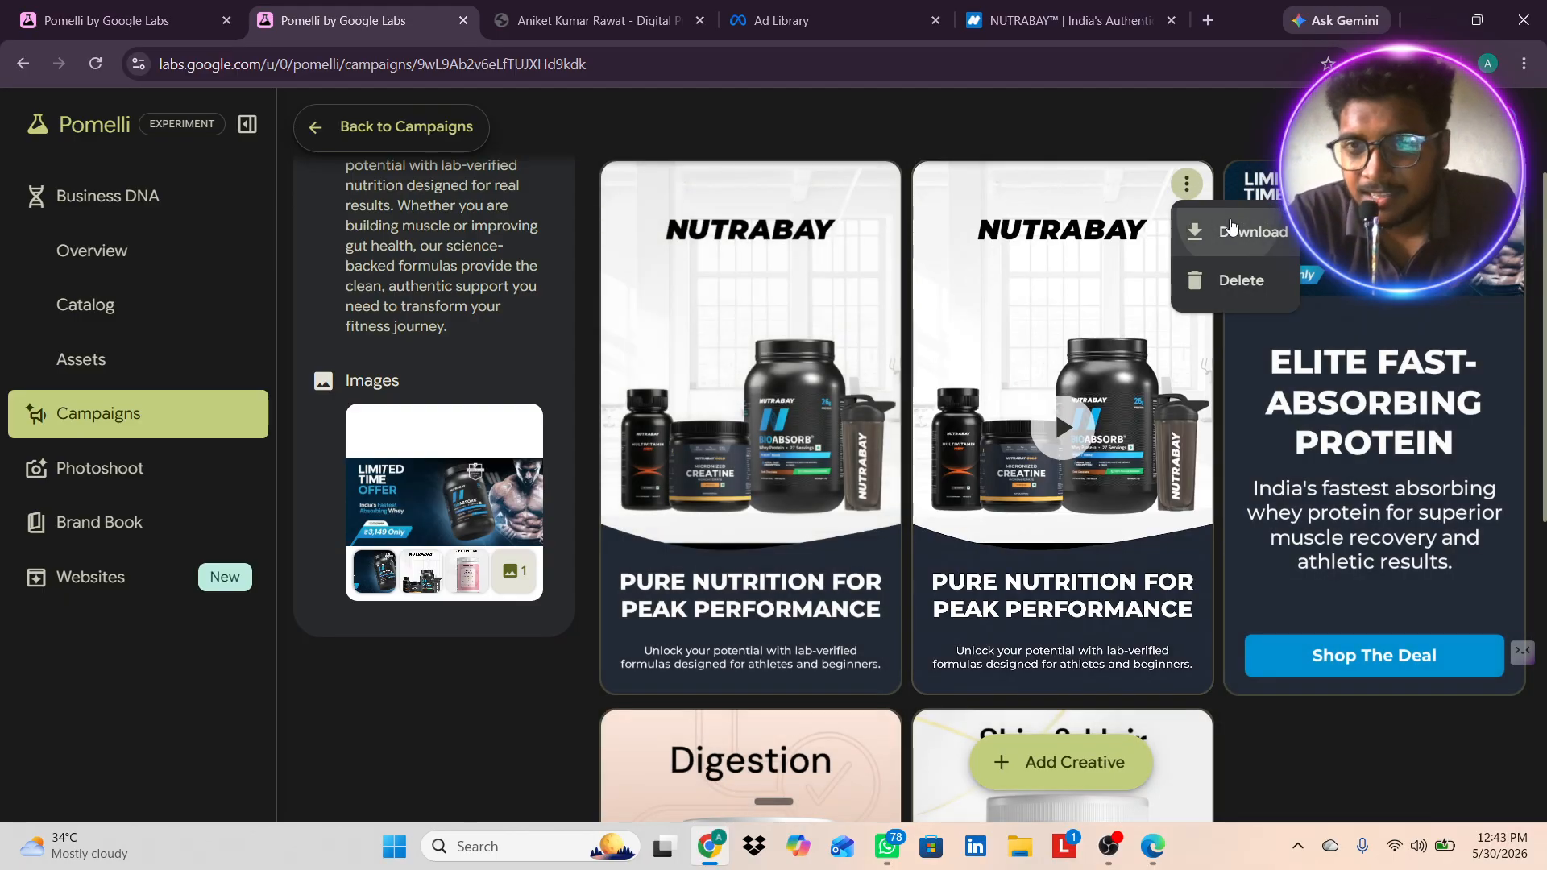
{"action": "left_click", "coordinate": [1231, 231]}
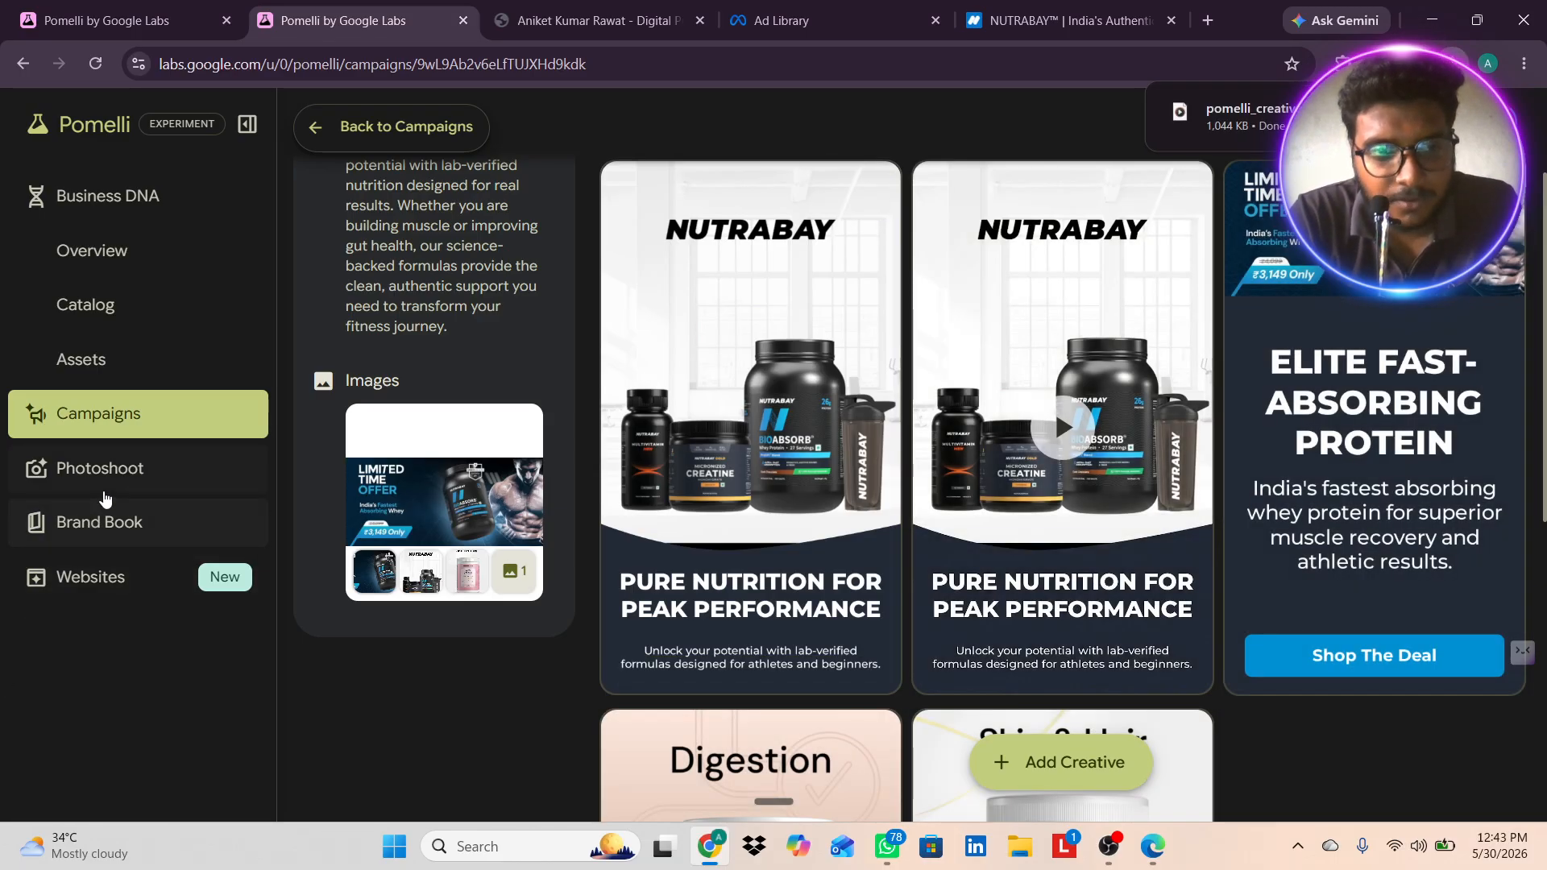
- Start a template-based product photoshoot using the Nutrabay BioAbsorb Whey Protein Powder image from the catalog
{"action": "left_click", "coordinate": [103, 486]}
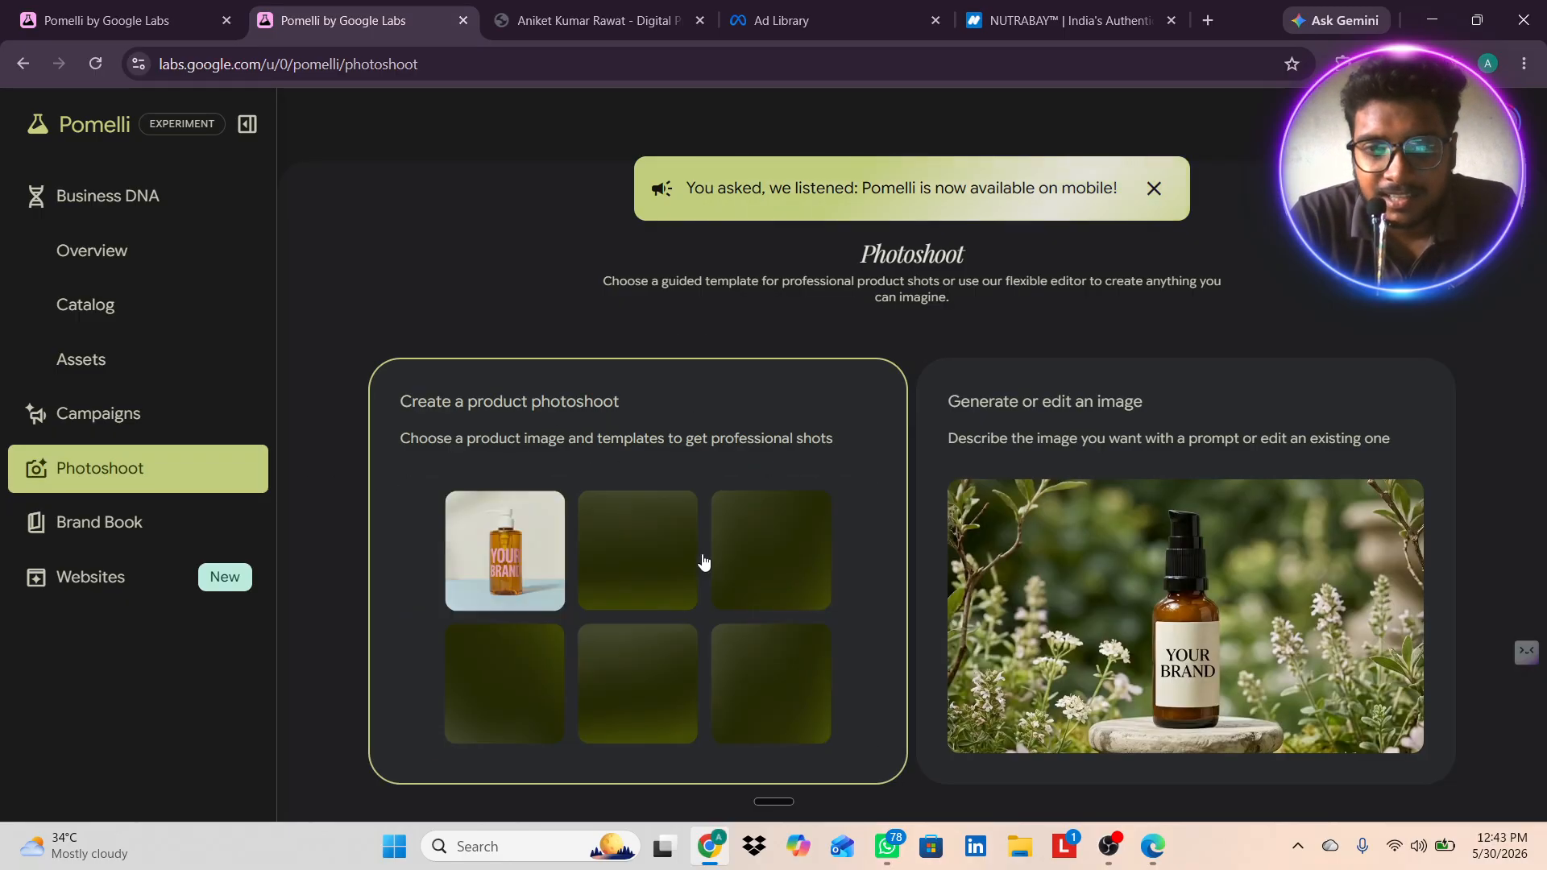
{"action": "left_click", "coordinate": [673, 441]}
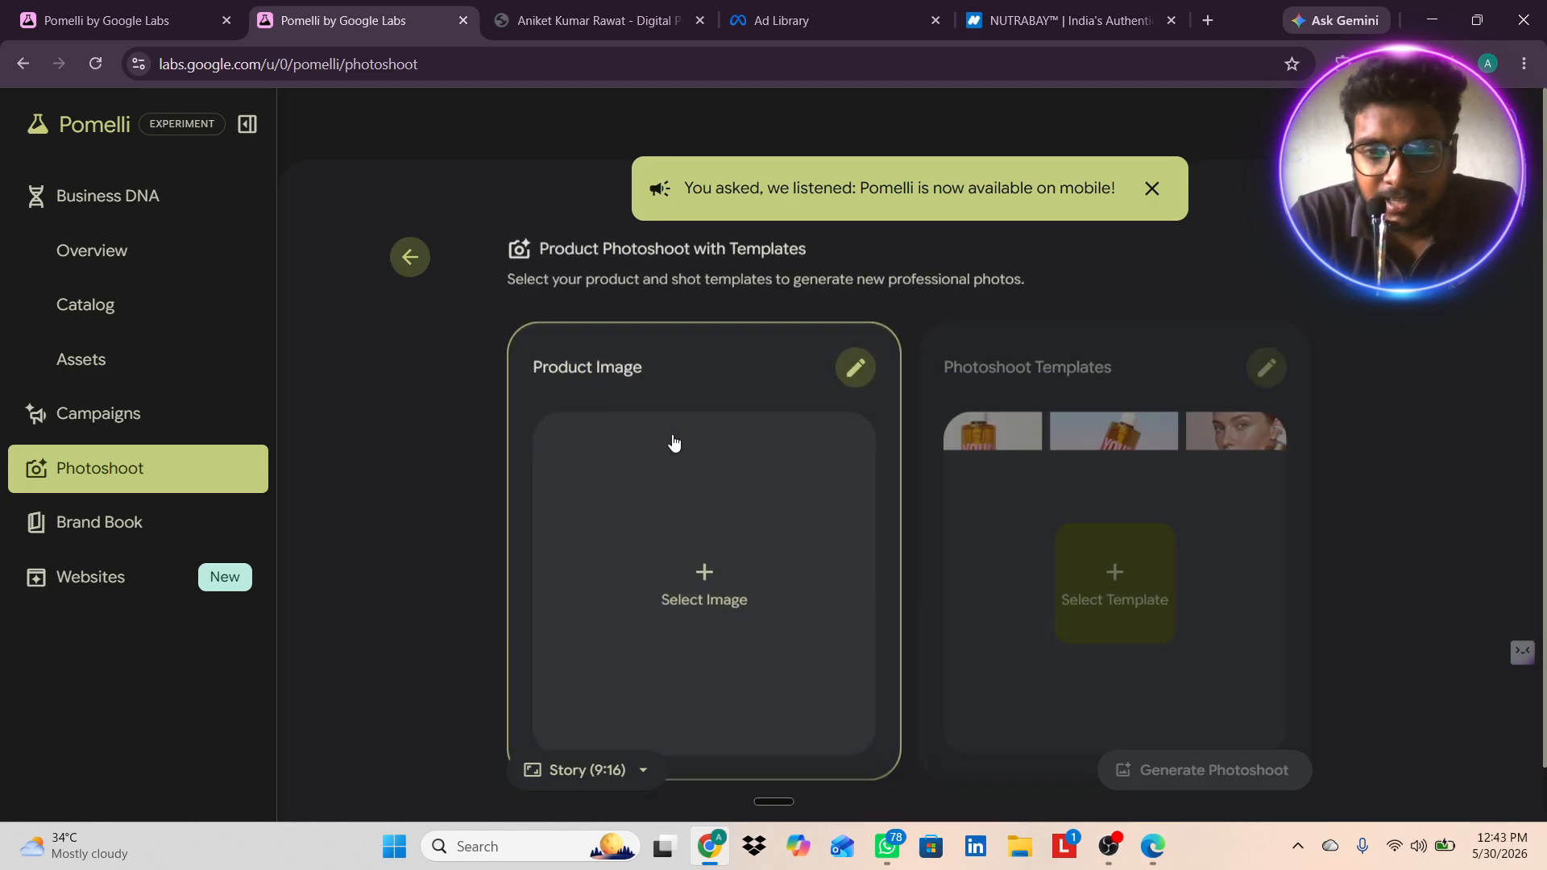
{"action": "left_click", "coordinate": [711, 581]}
{"action": "scroll", "coordinate": [889, 575], "scroll_direction": "down", "scroll_amount": 2}
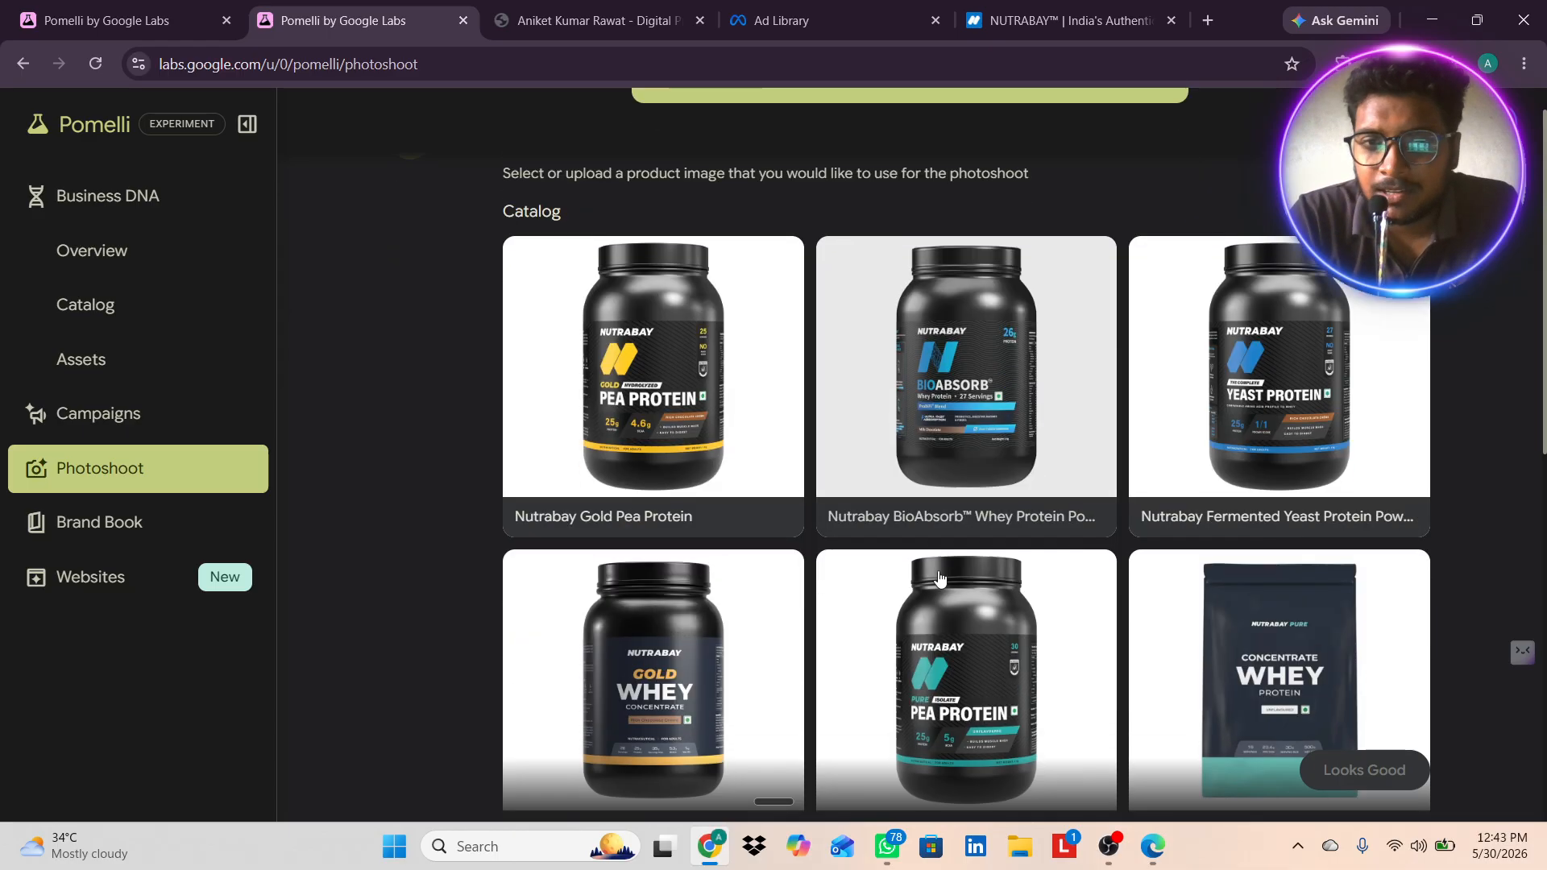
{"action": "left_click", "coordinate": [1062, 425]}
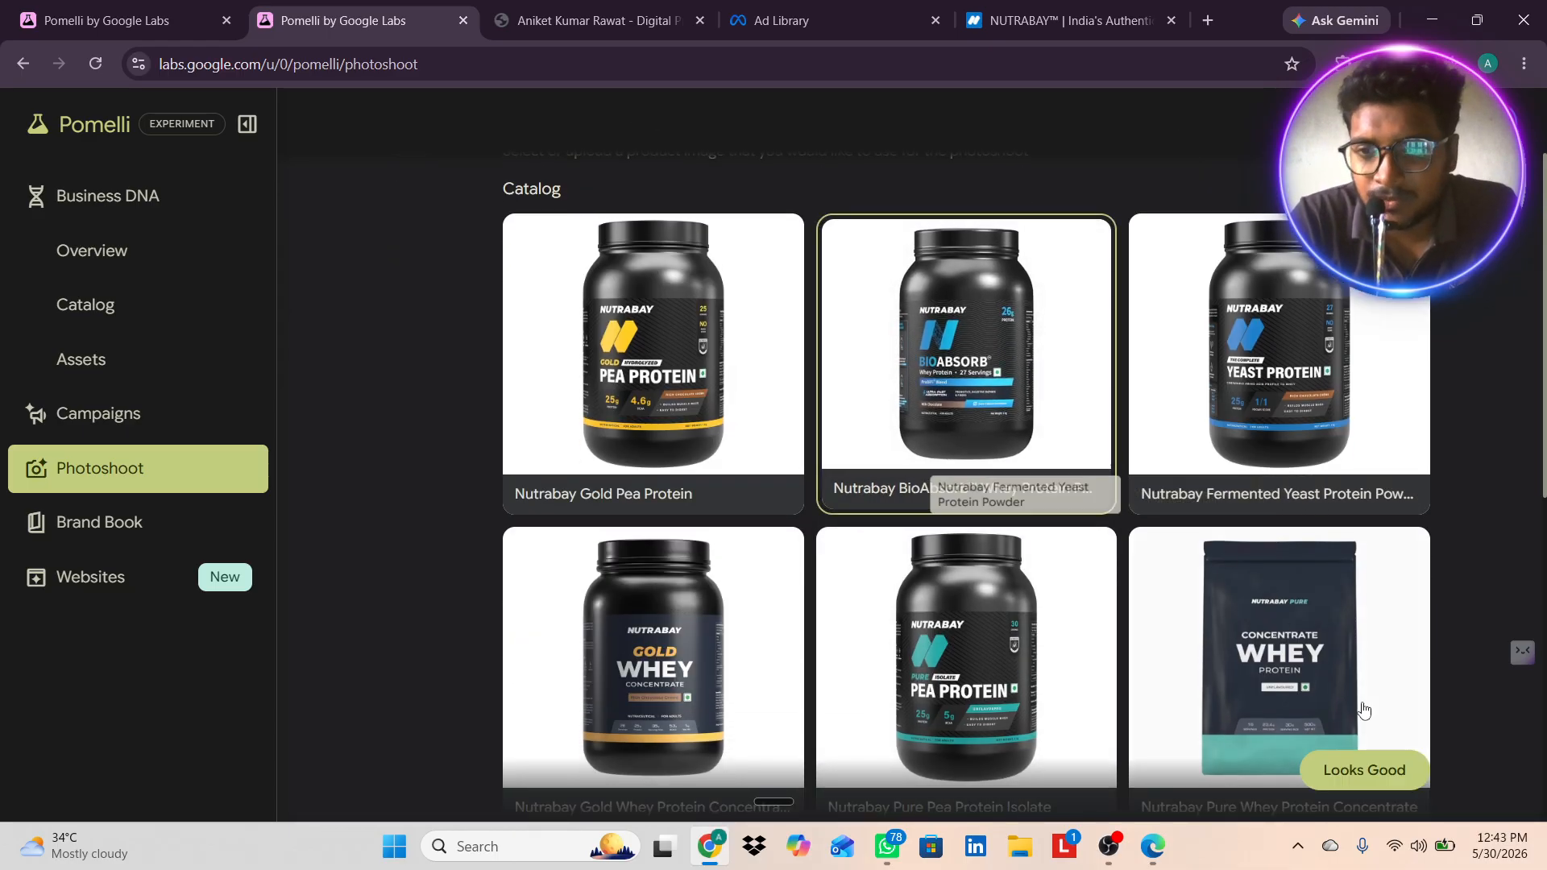
{"action": "left_click", "coordinate": [1347, 762]}
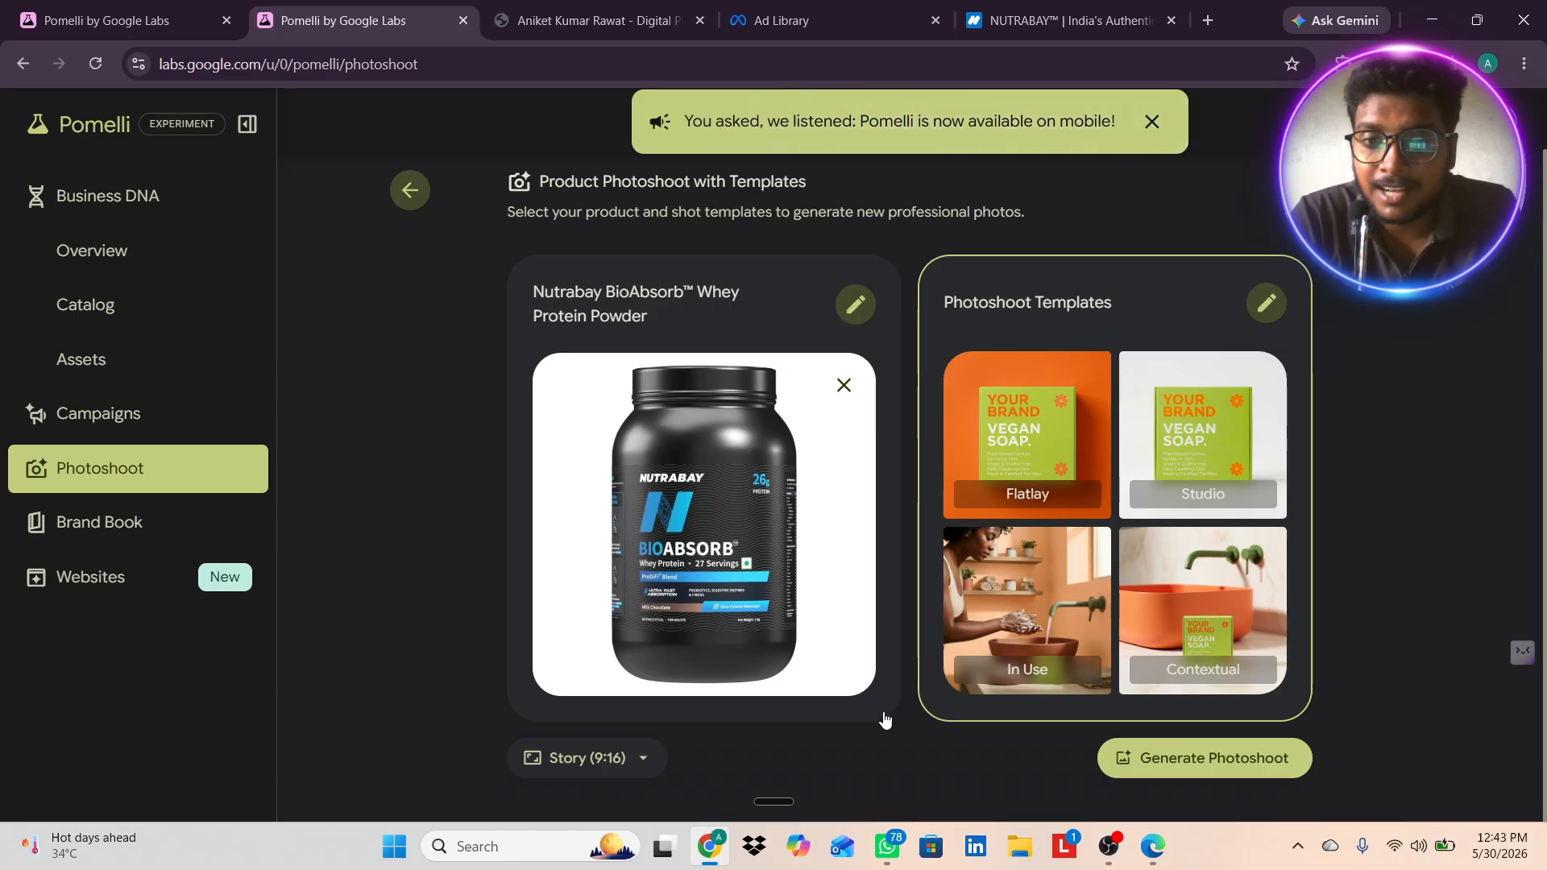
- Reconfirm the BioAbsorb product image and generate the Story (9:16) photoshoot with the Flatlay, Studio, In Use and Contextual templates
{"action": "left_click", "coordinate": [834, 708]}
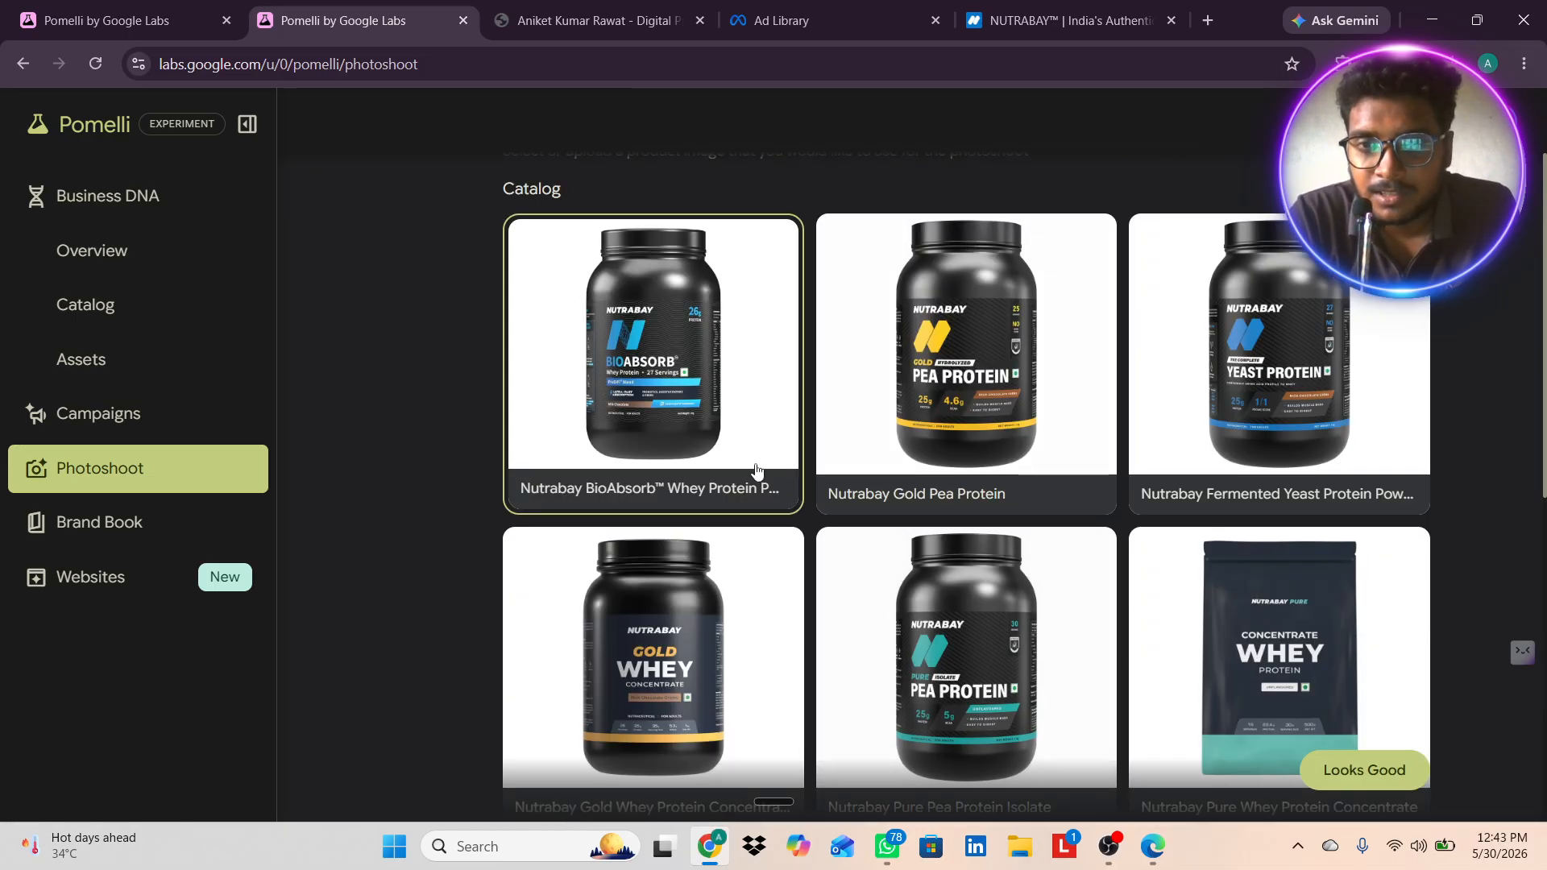
{"action": "left_click", "coordinate": [1386, 770]}
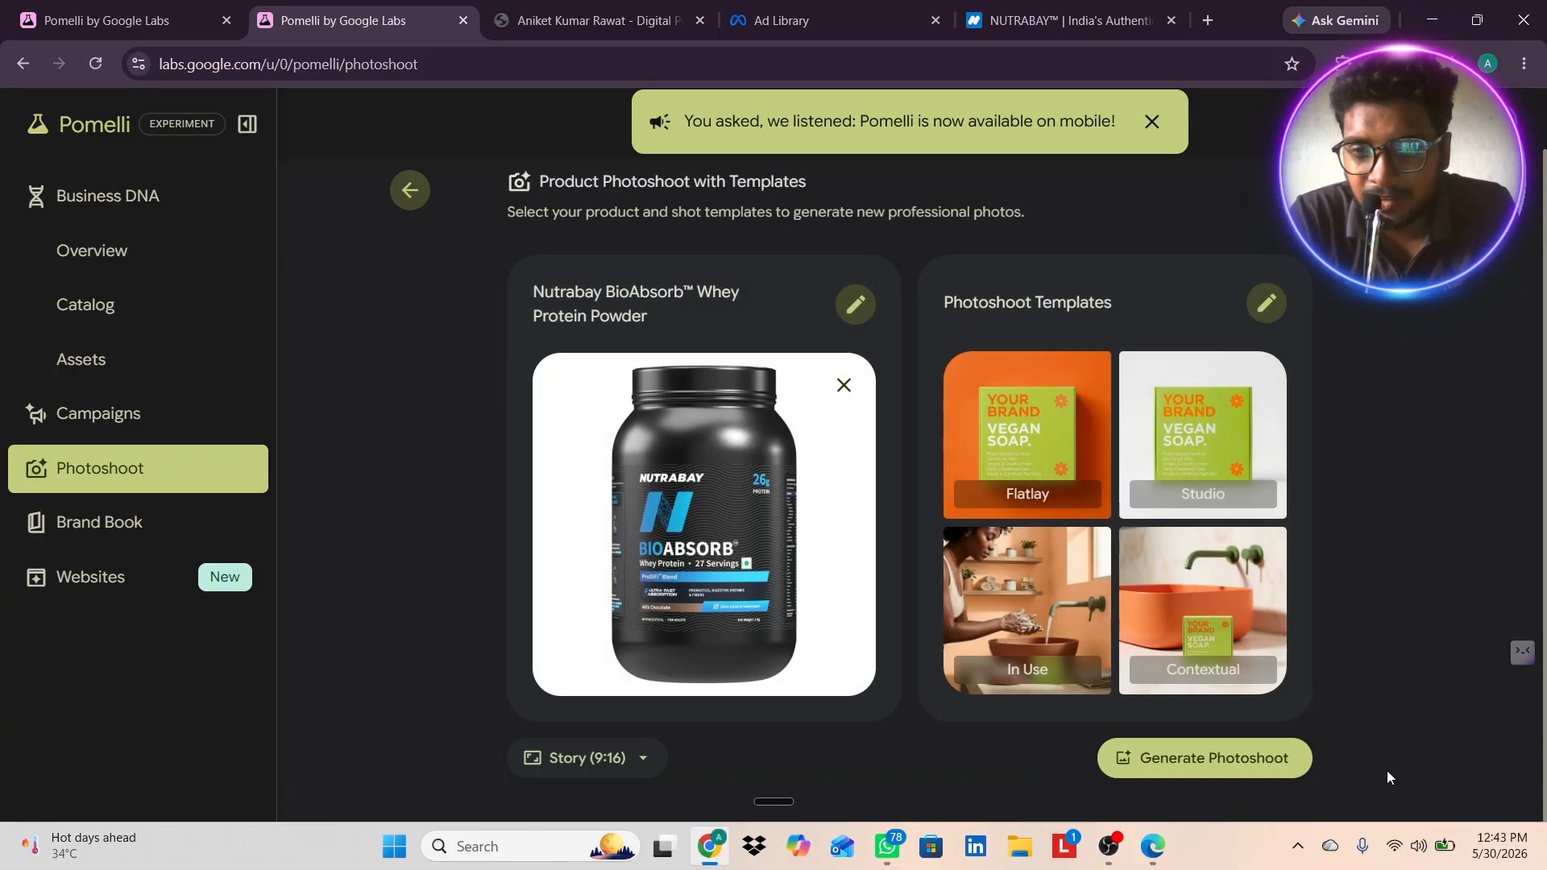
{"action": "left_click", "coordinate": [1251, 762]}
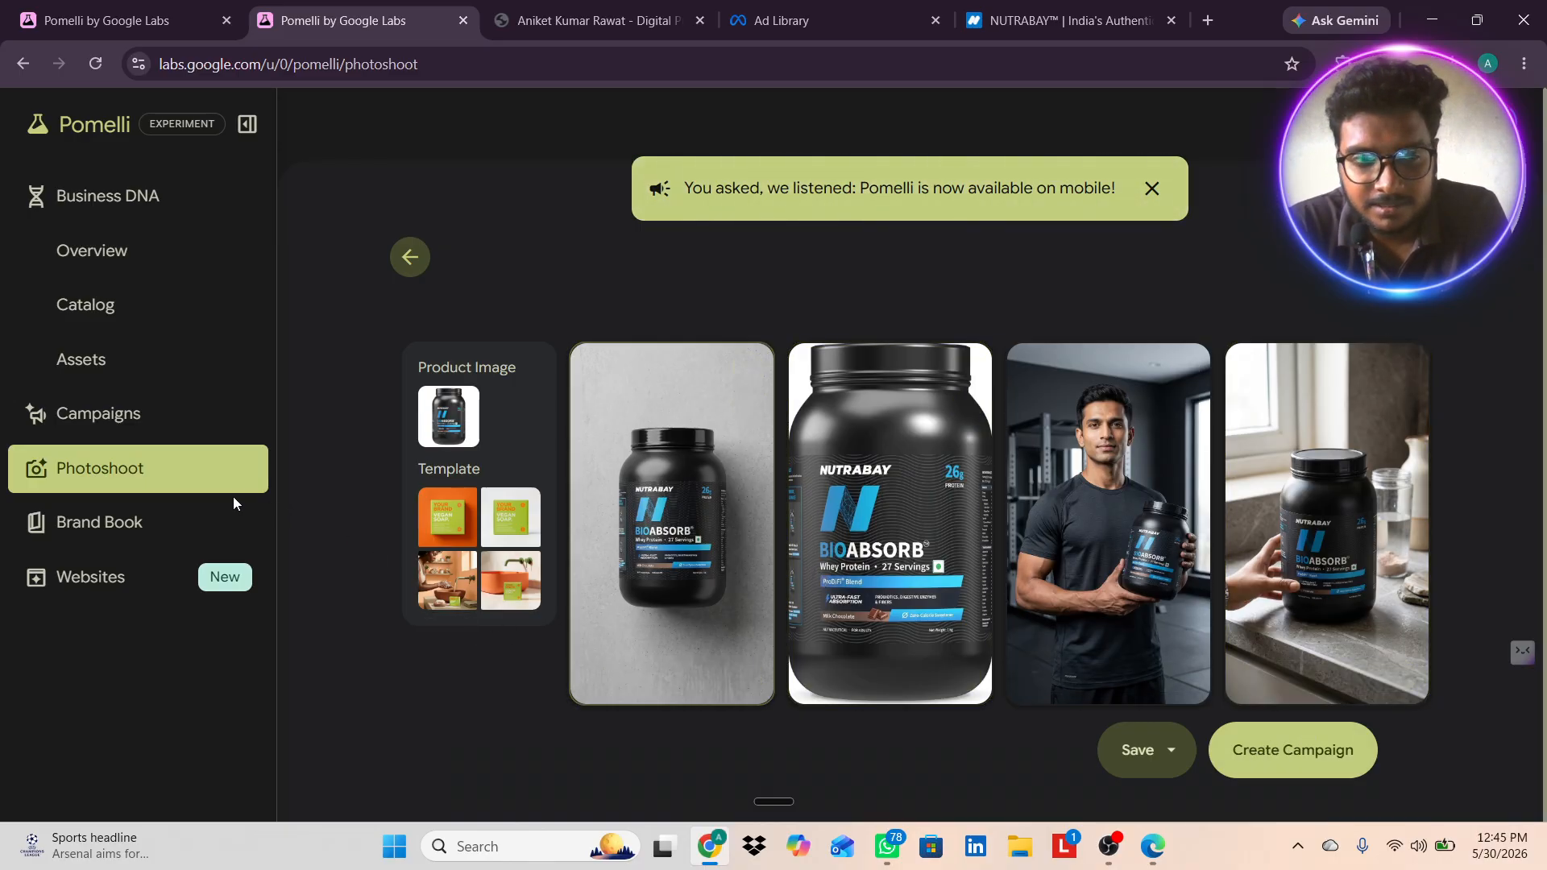
- Set up a Nutrabay Brand Book, comparing the offered covers and choosing the one with the green leaf in a laboratory
{"action": "left_click", "coordinate": [181, 524]}
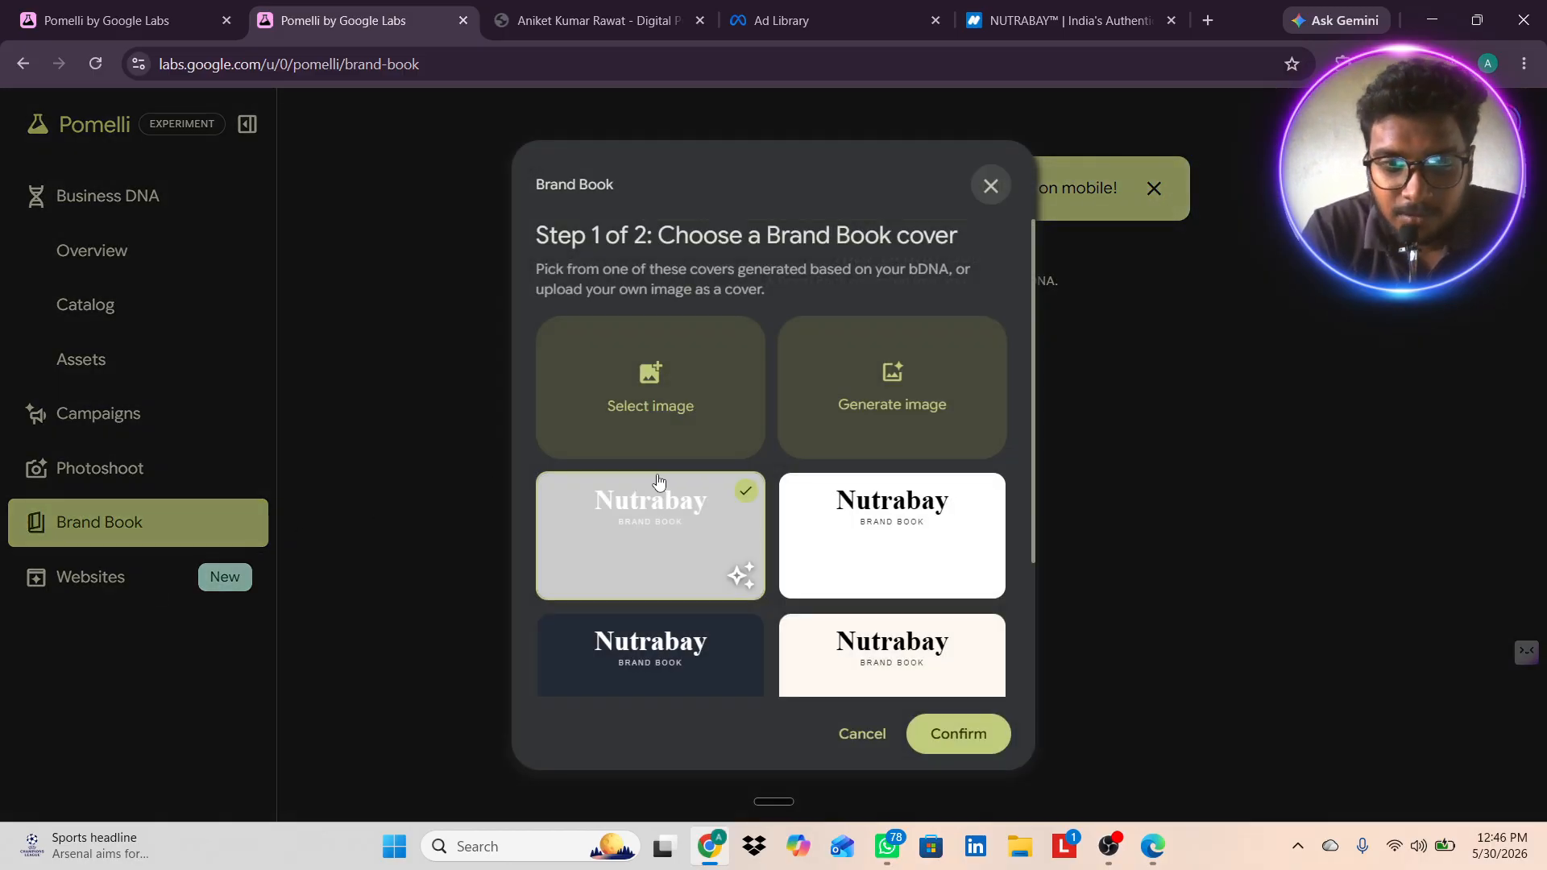
{"action": "scroll", "coordinate": [658, 481], "scroll_direction": "down", "scroll_amount": 2}
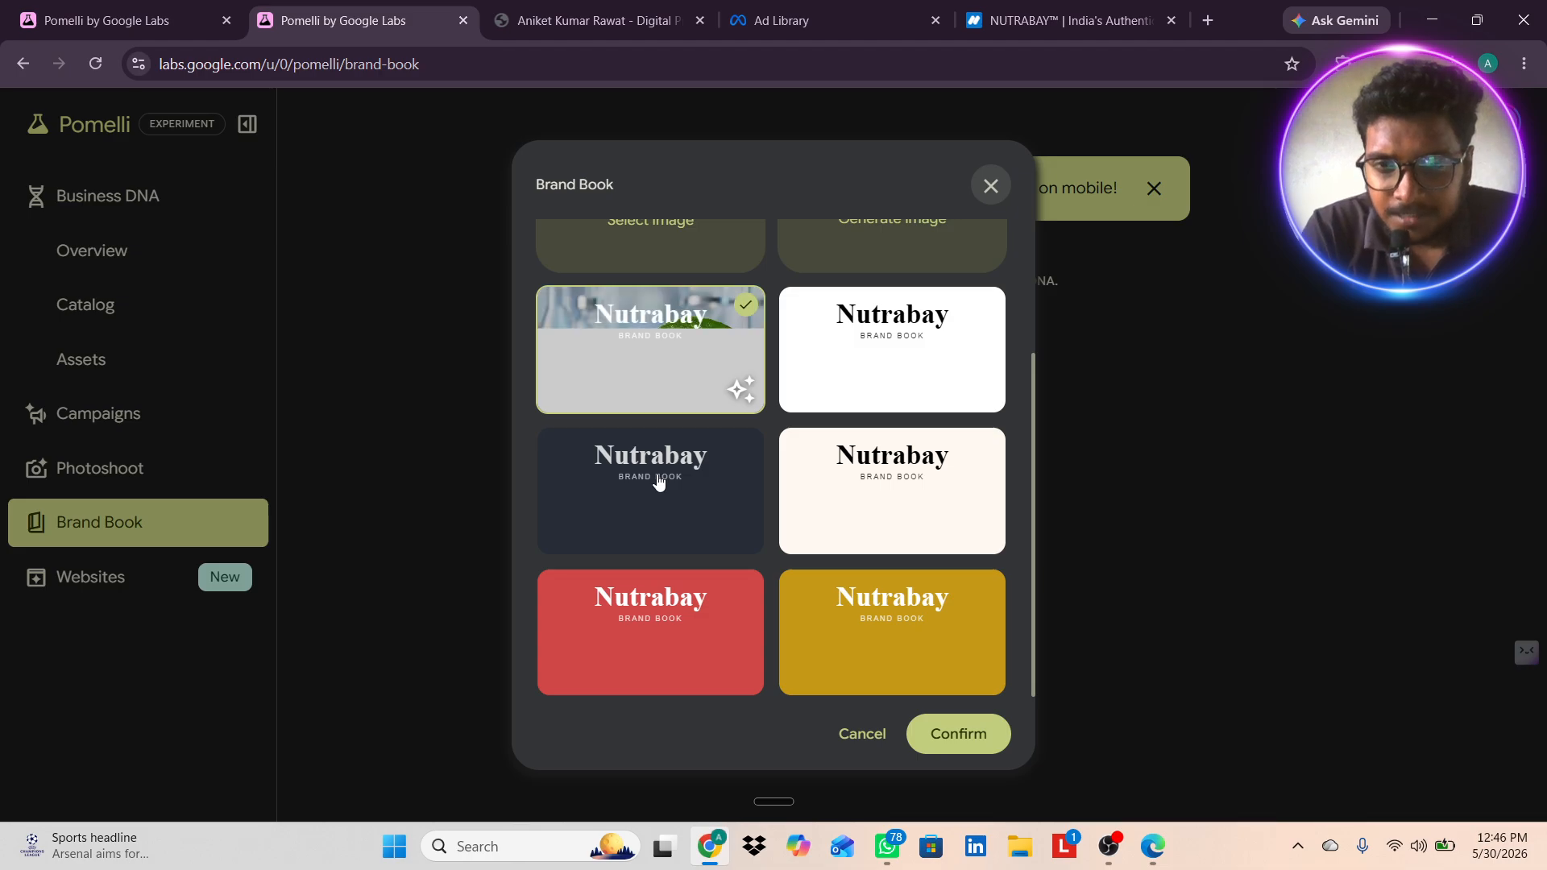
{"action": "scroll", "coordinate": [659, 481], "scroll_direction": "up", "scroll_amount": 3}
{"action": "scroll", "coordinate": [658, 481], "scroll_direction": "down", "scroll_amount": 1}
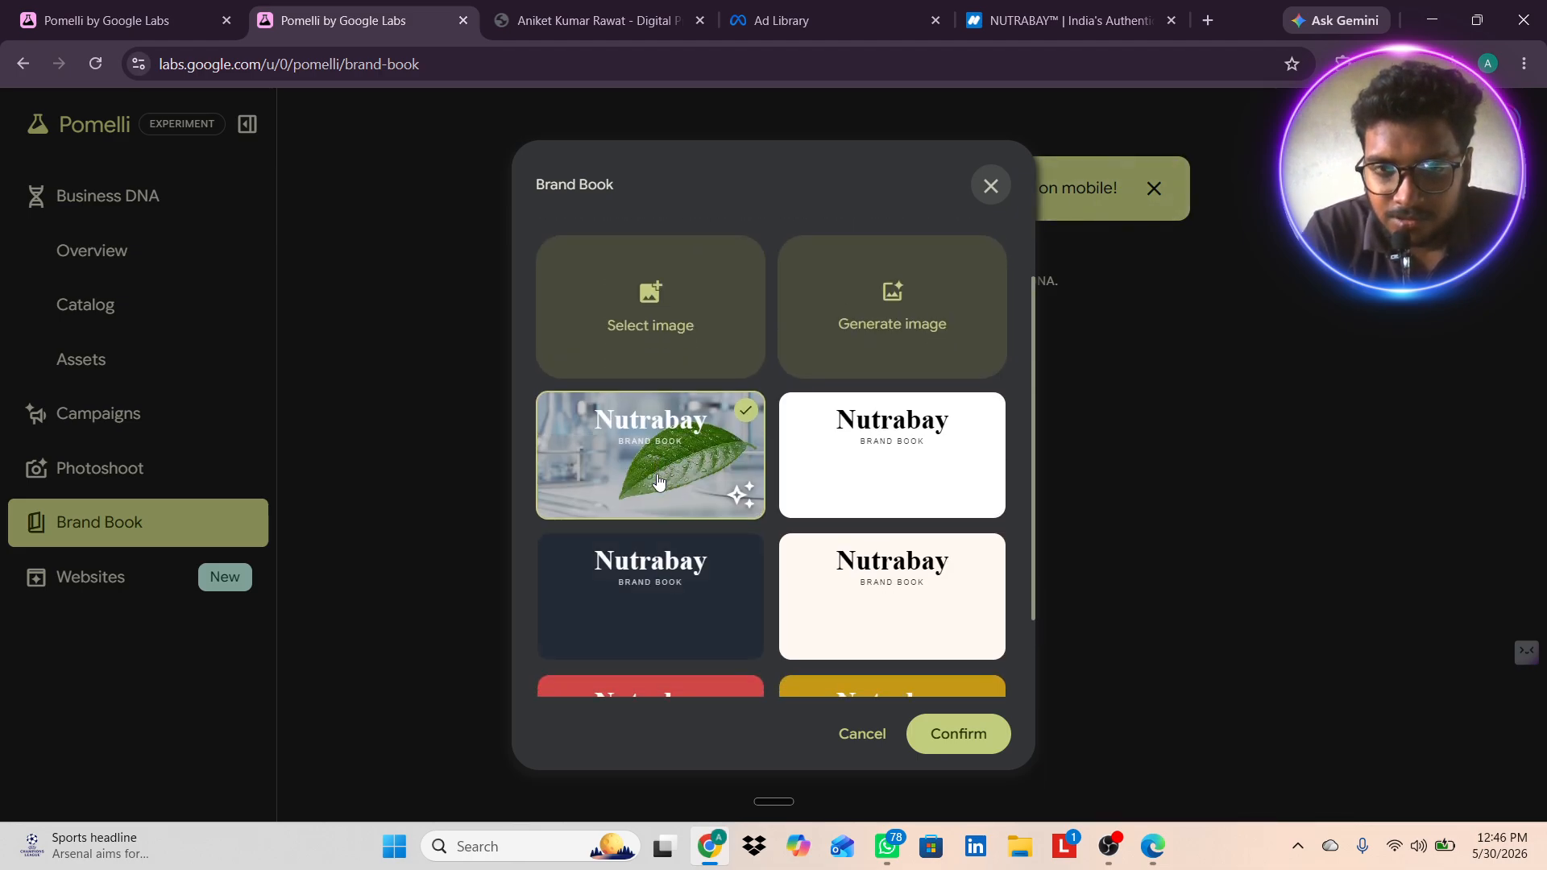
{"action": "scroll", "coordinate": [659, 481], "scroll_direction": "up", "scroll_amount": 1}
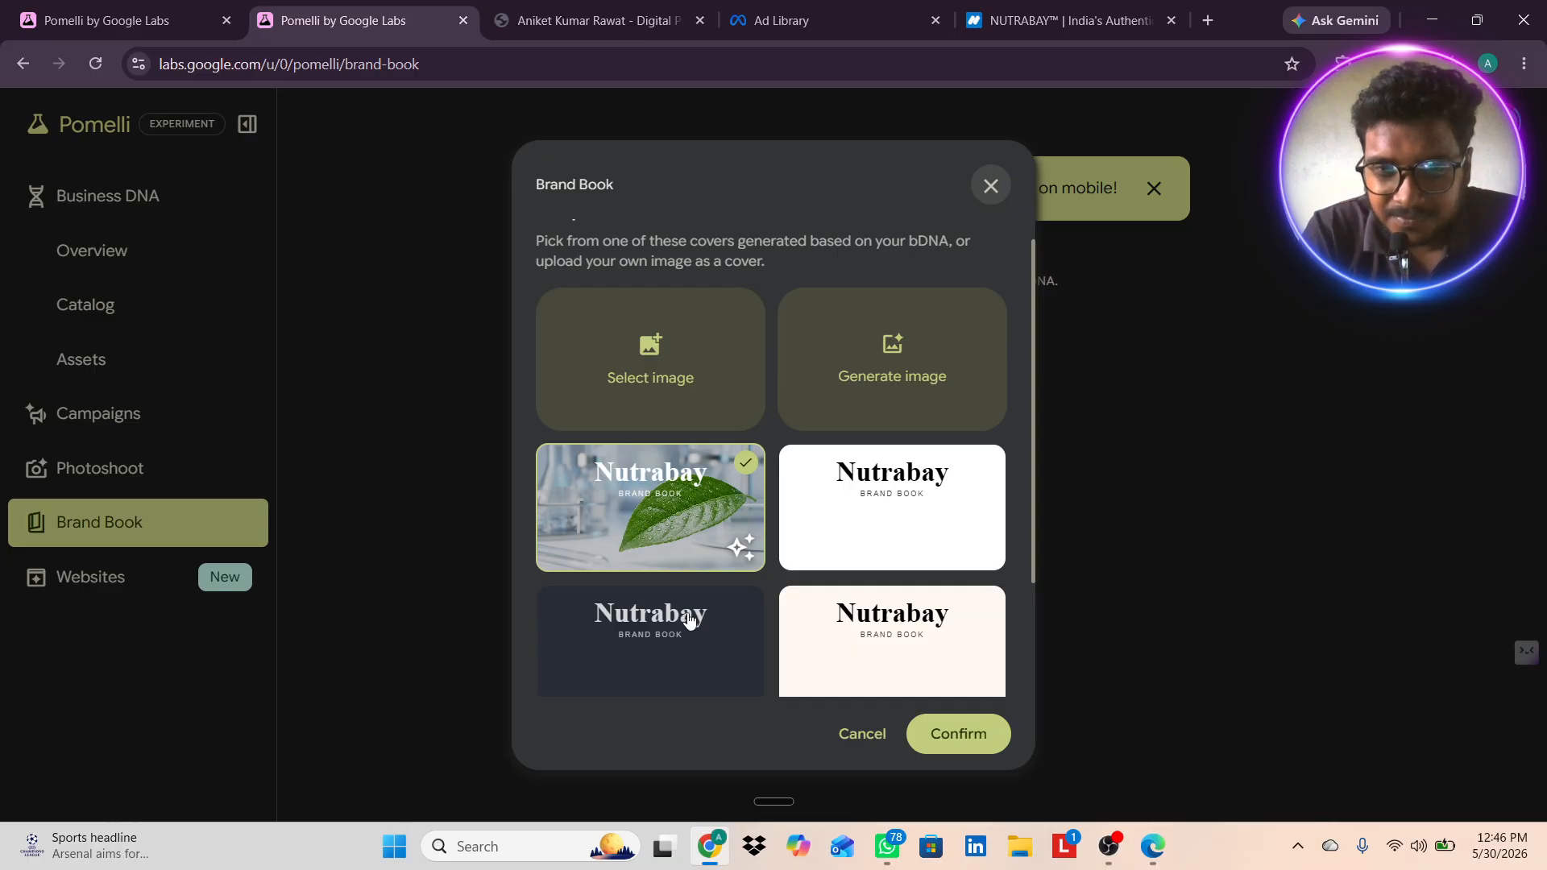
{"action": "scroll", "coordinate": [689, 619], "scroll_direction": "down", "scroll_amount": 2}
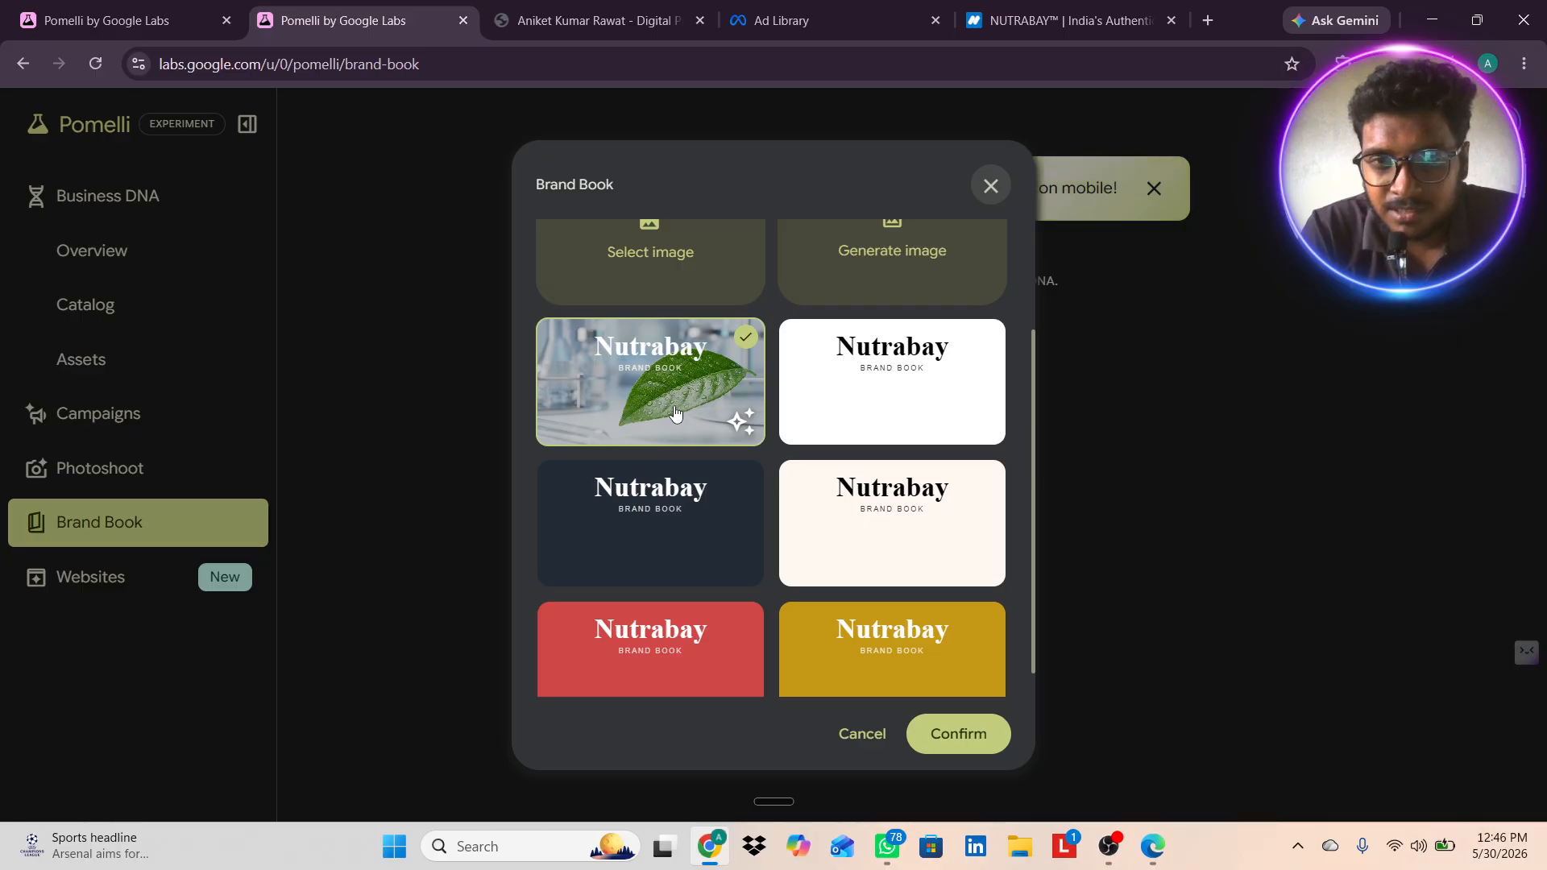
{"action": "scroll", "coordinate": [675, 413], "scroll_direction": "up", "scroll_amount": 2}
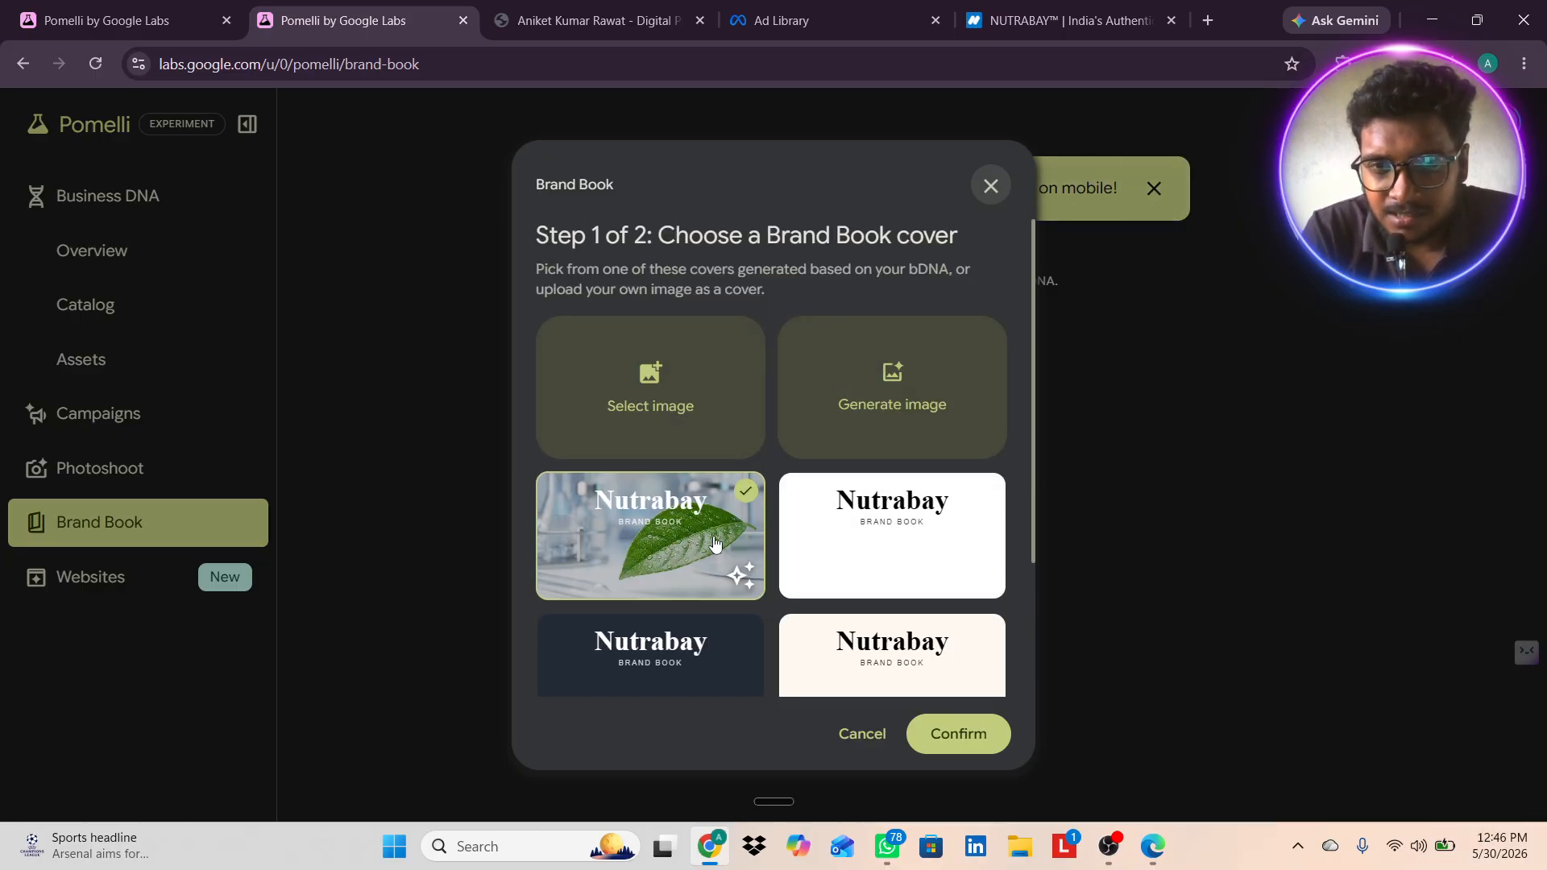
{"action": "scroll", "coordinate": [715, 543], "scroll_direction": "down", "scroll_amount": 2}
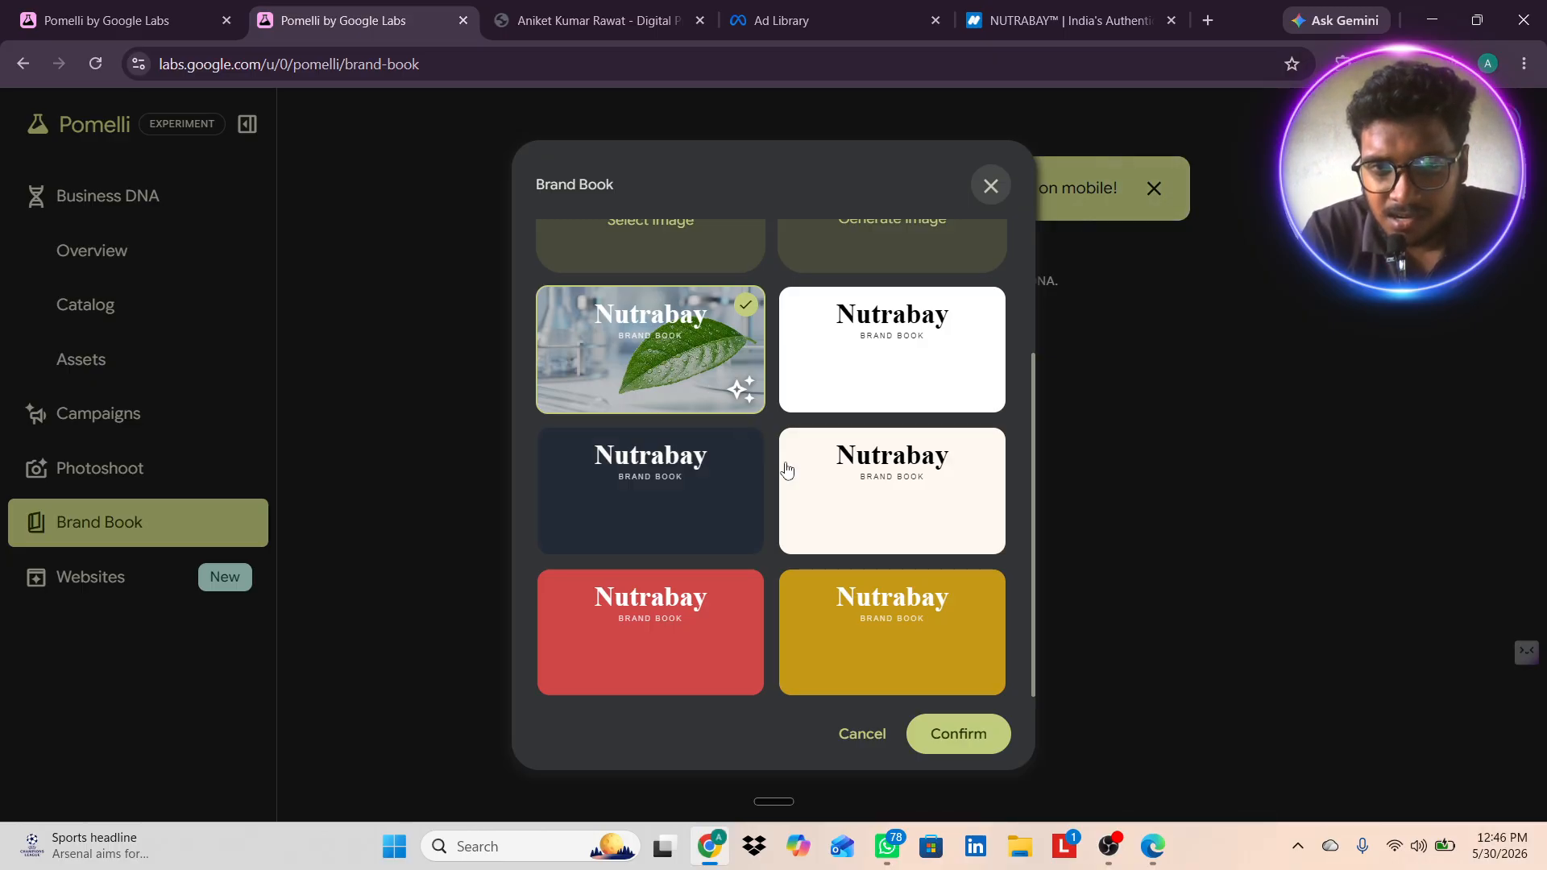
{"action": "left_click", "coordinate": [942, 732]}
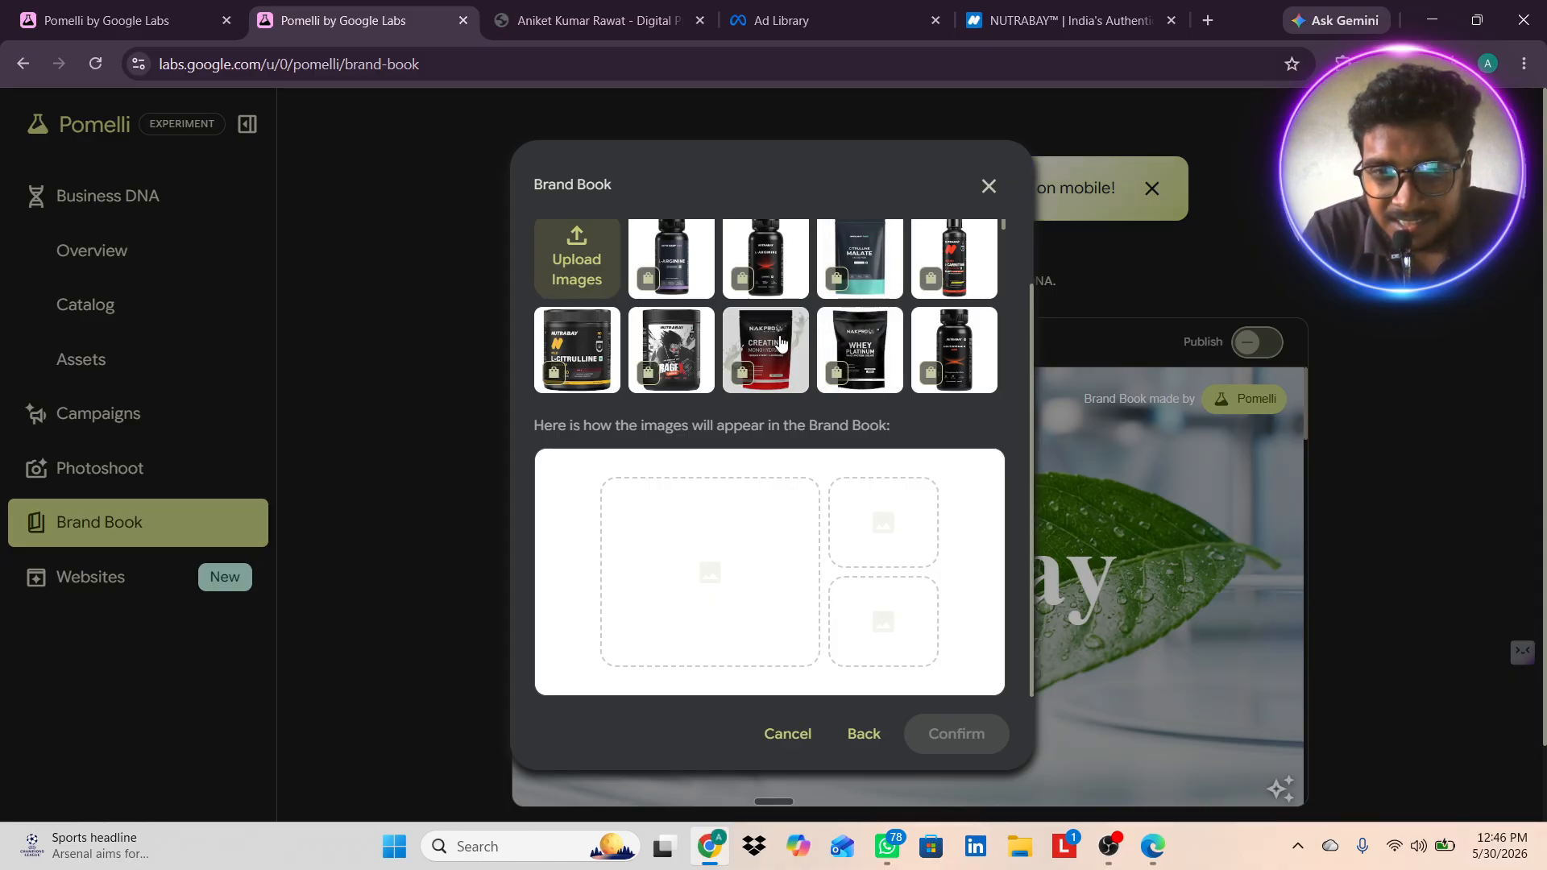
- Choose the Nakpro creatine pouch and two black Nutrabay bottles as the Brand Book images, deselecting the L-Citrulline jar, and confirm them
{"action": "left_click", "coordinate": [781, 344]}
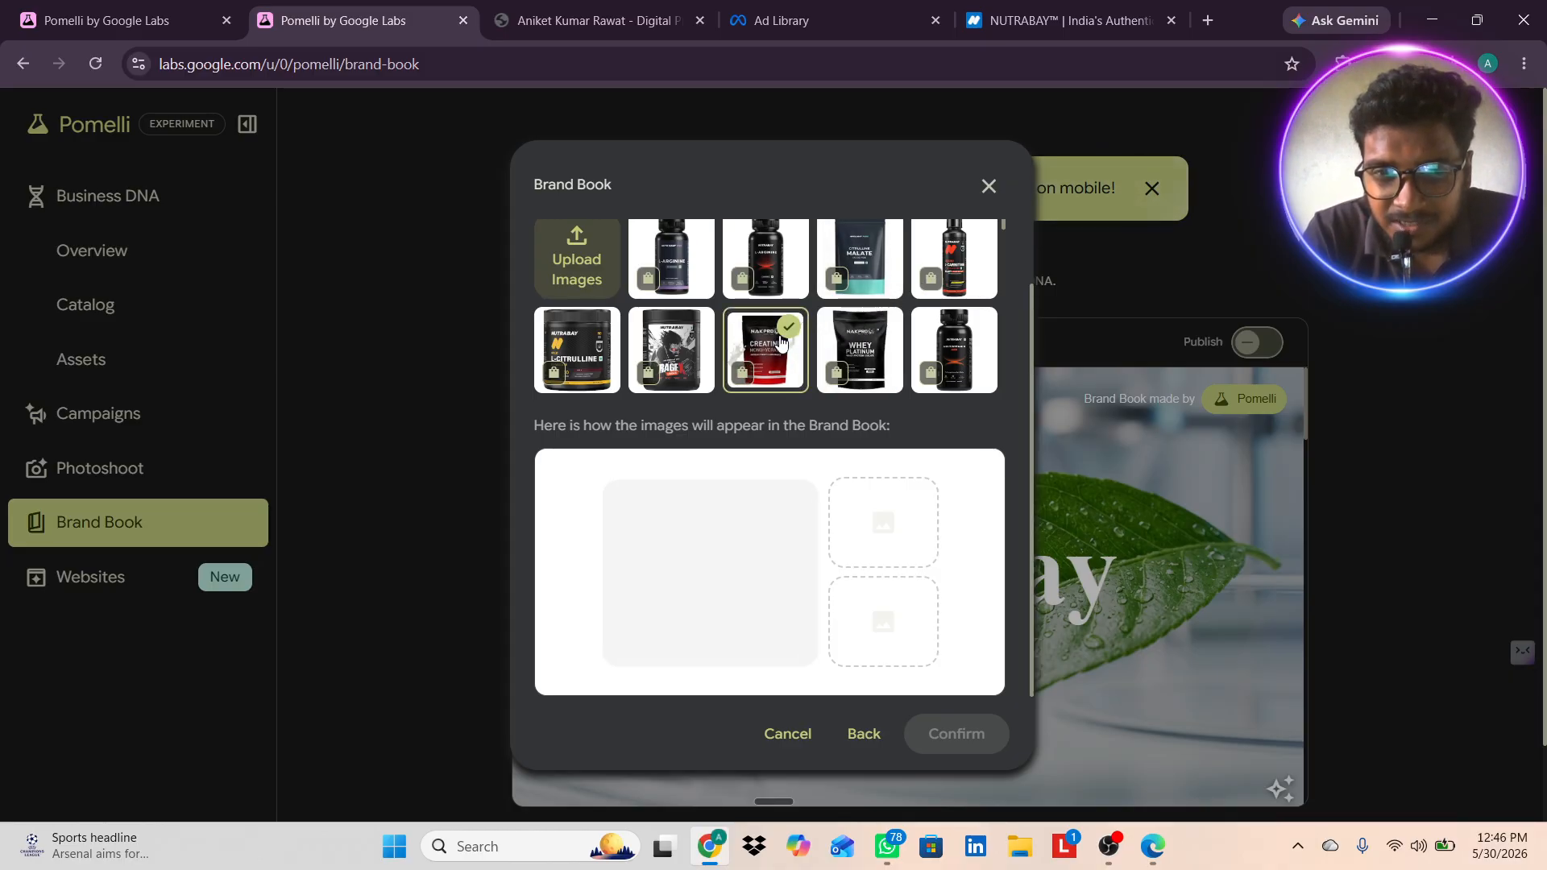
{"action": "left_click", "coordinate": [600, 336]}
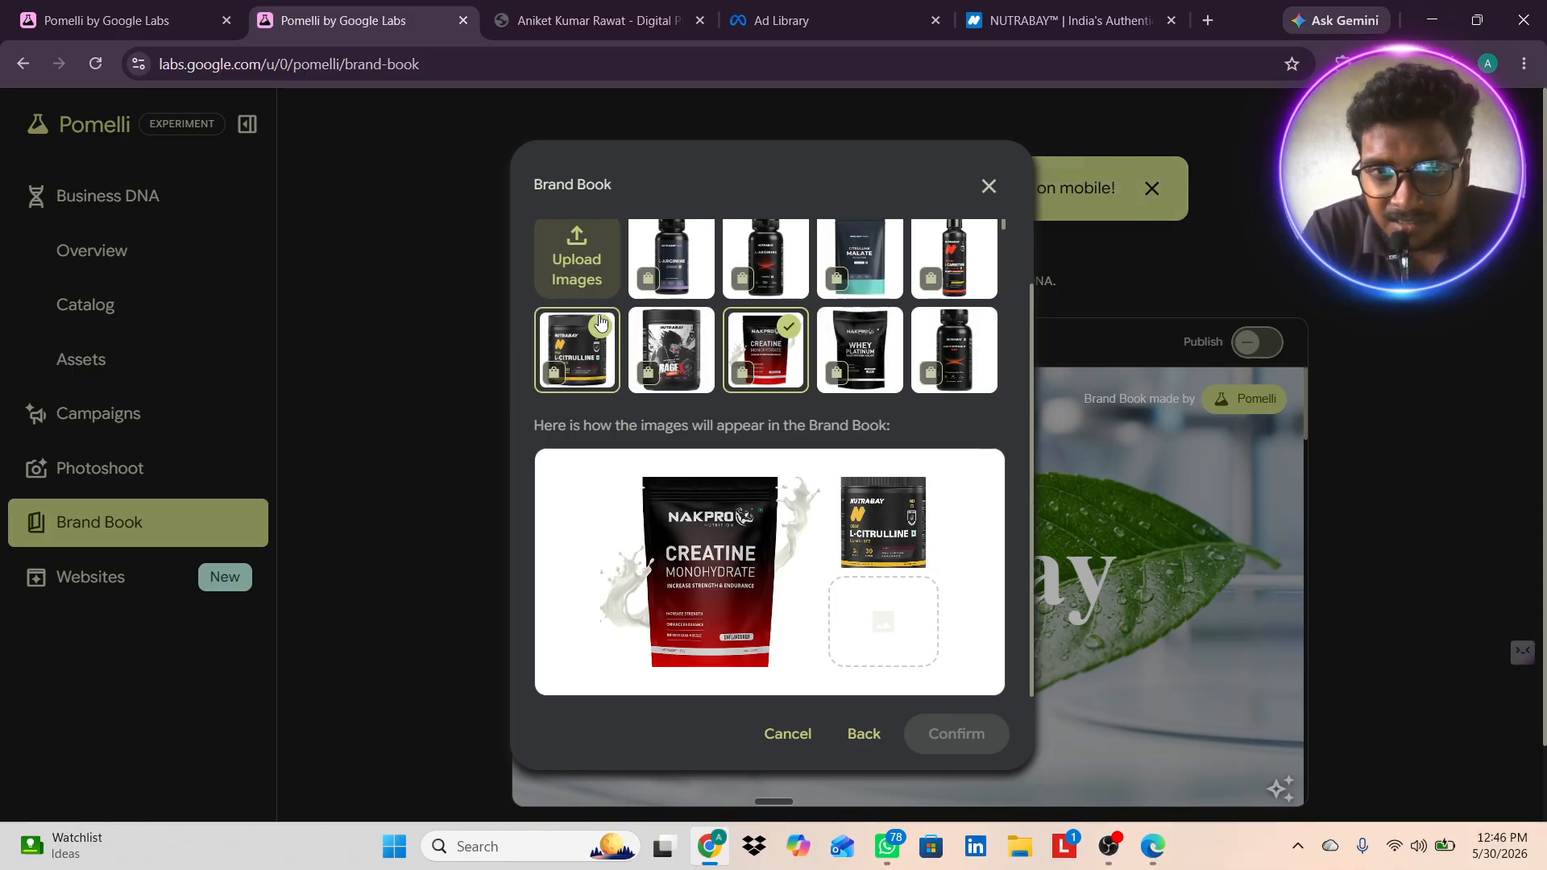
{"action": "left_click", "coordinate": [600, 322]}
{"action": "left_click", "coordinate": [955, 342]}
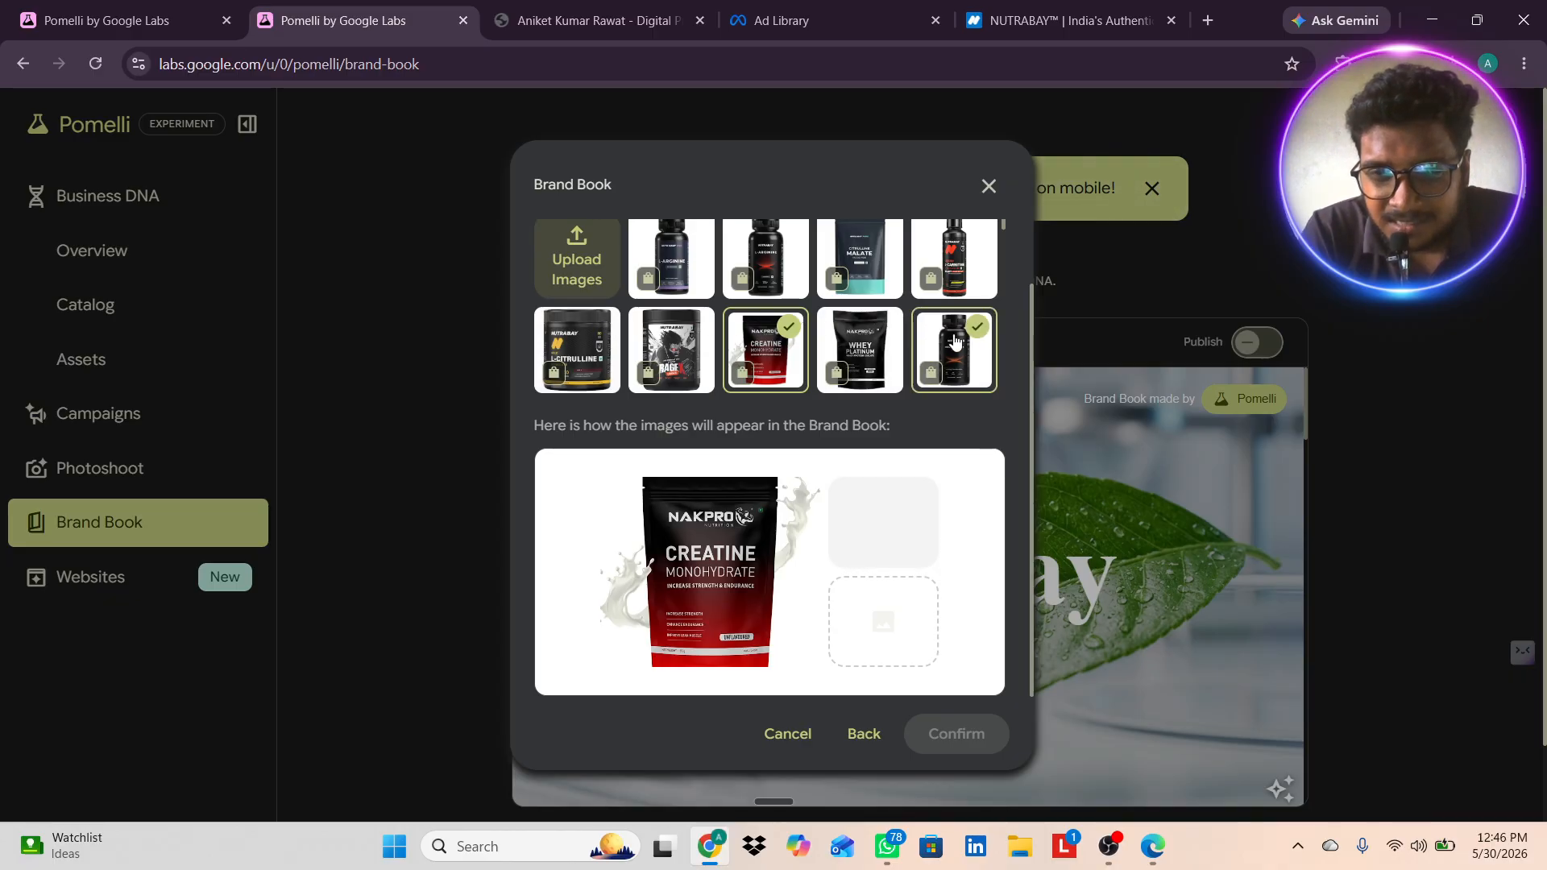
{"action": "left_click", "coordinate": [973, 279]}
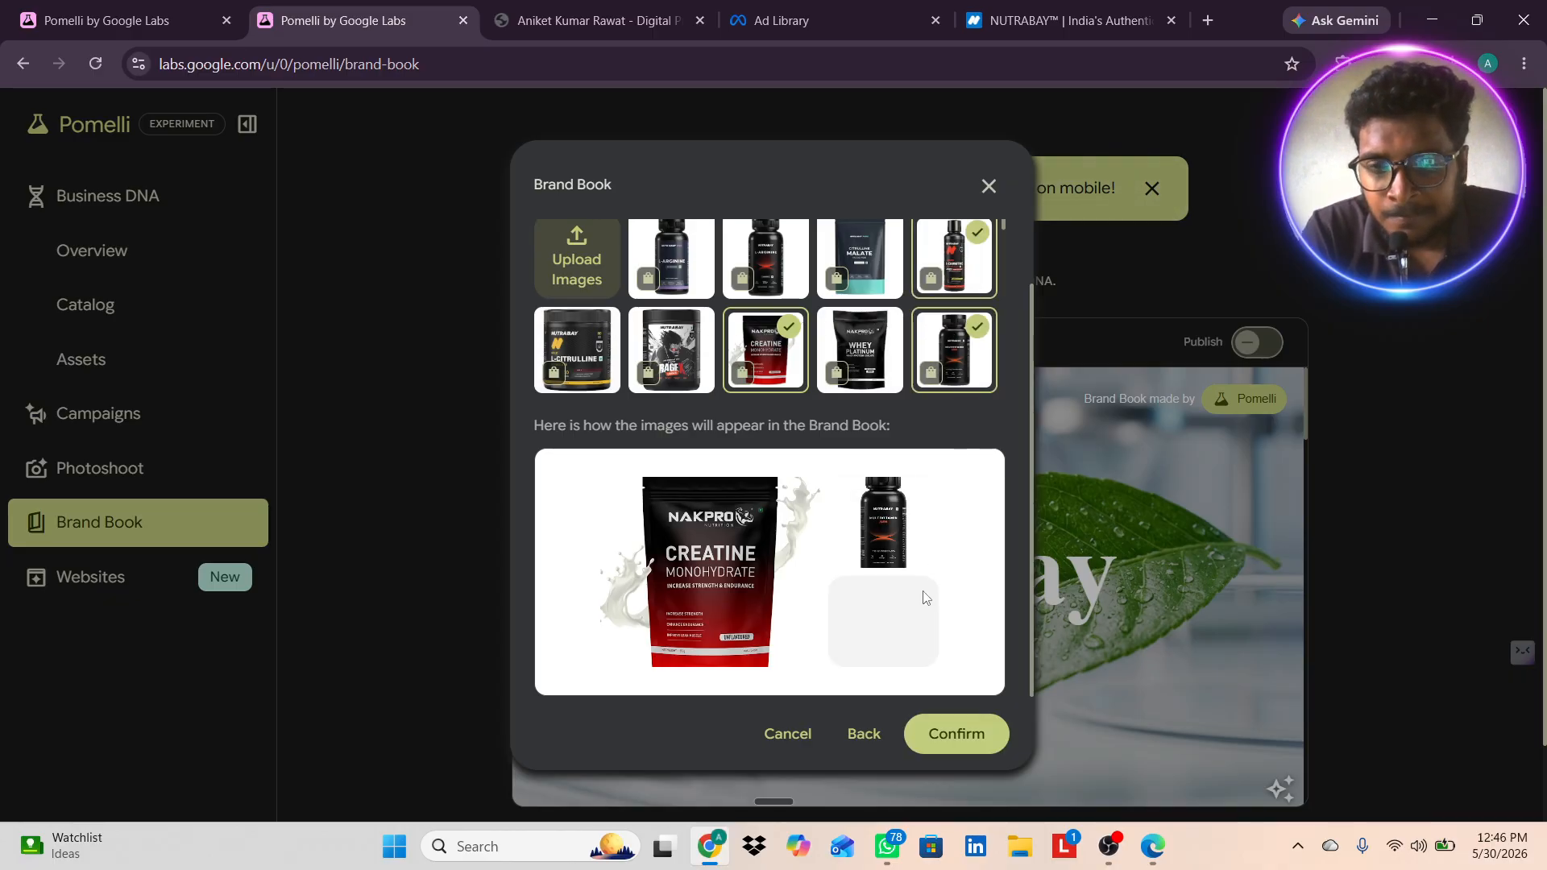
{"action": "left_click", "coordinate": [937, 746]}
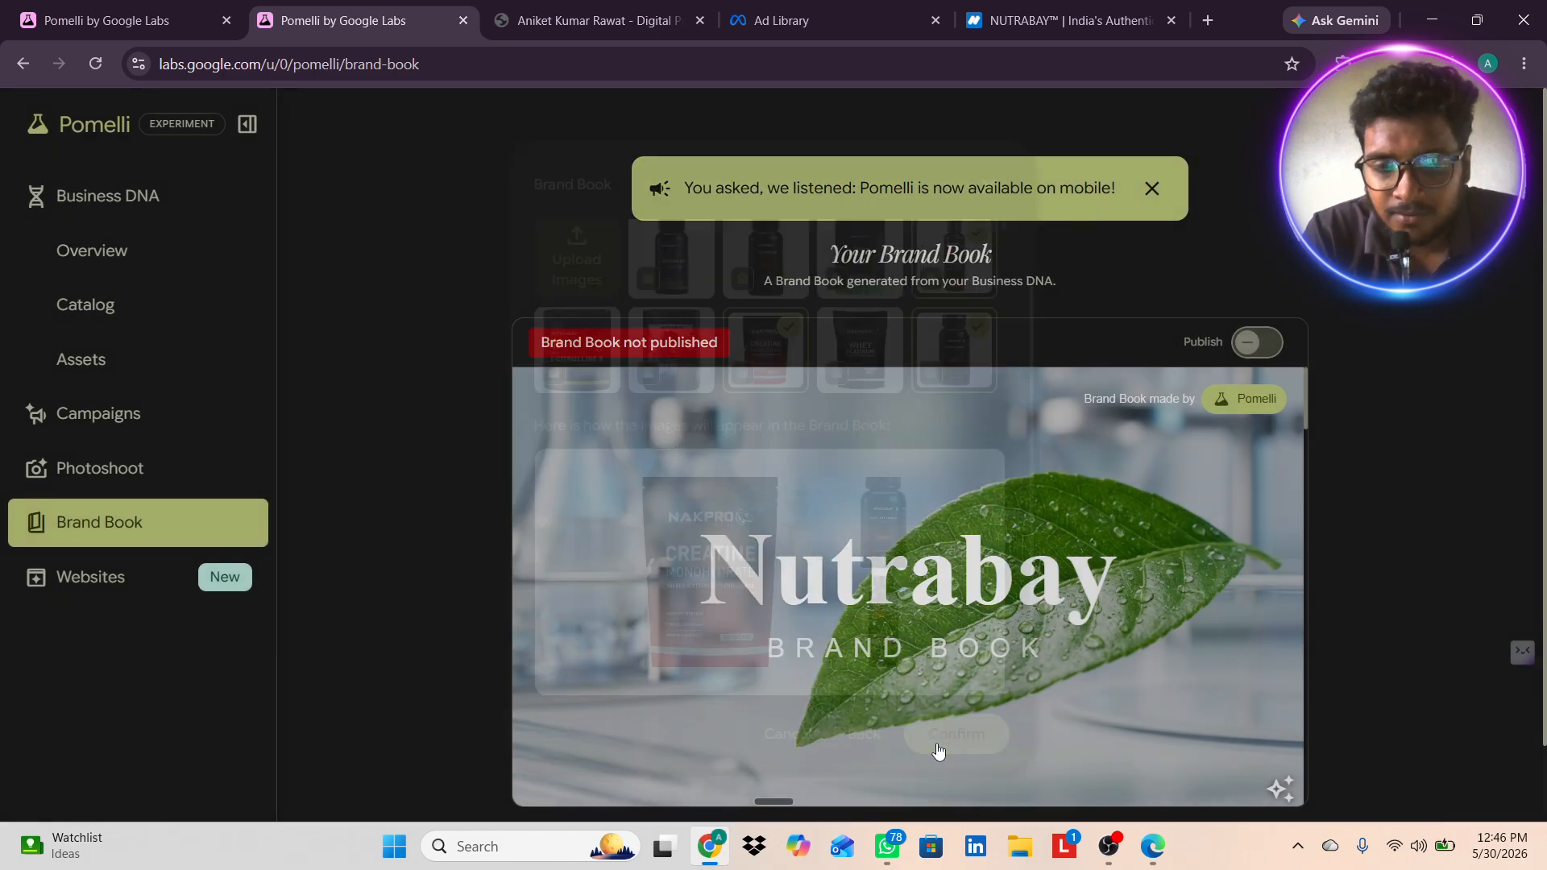
- Read through the generated Nutrabay Brand Book from the cover and brand logo guidelines to the brand voice section
{"action": "scroll", "coordinate": [931, 549], "scroll_direction": "down", "scroll_amount": 5}
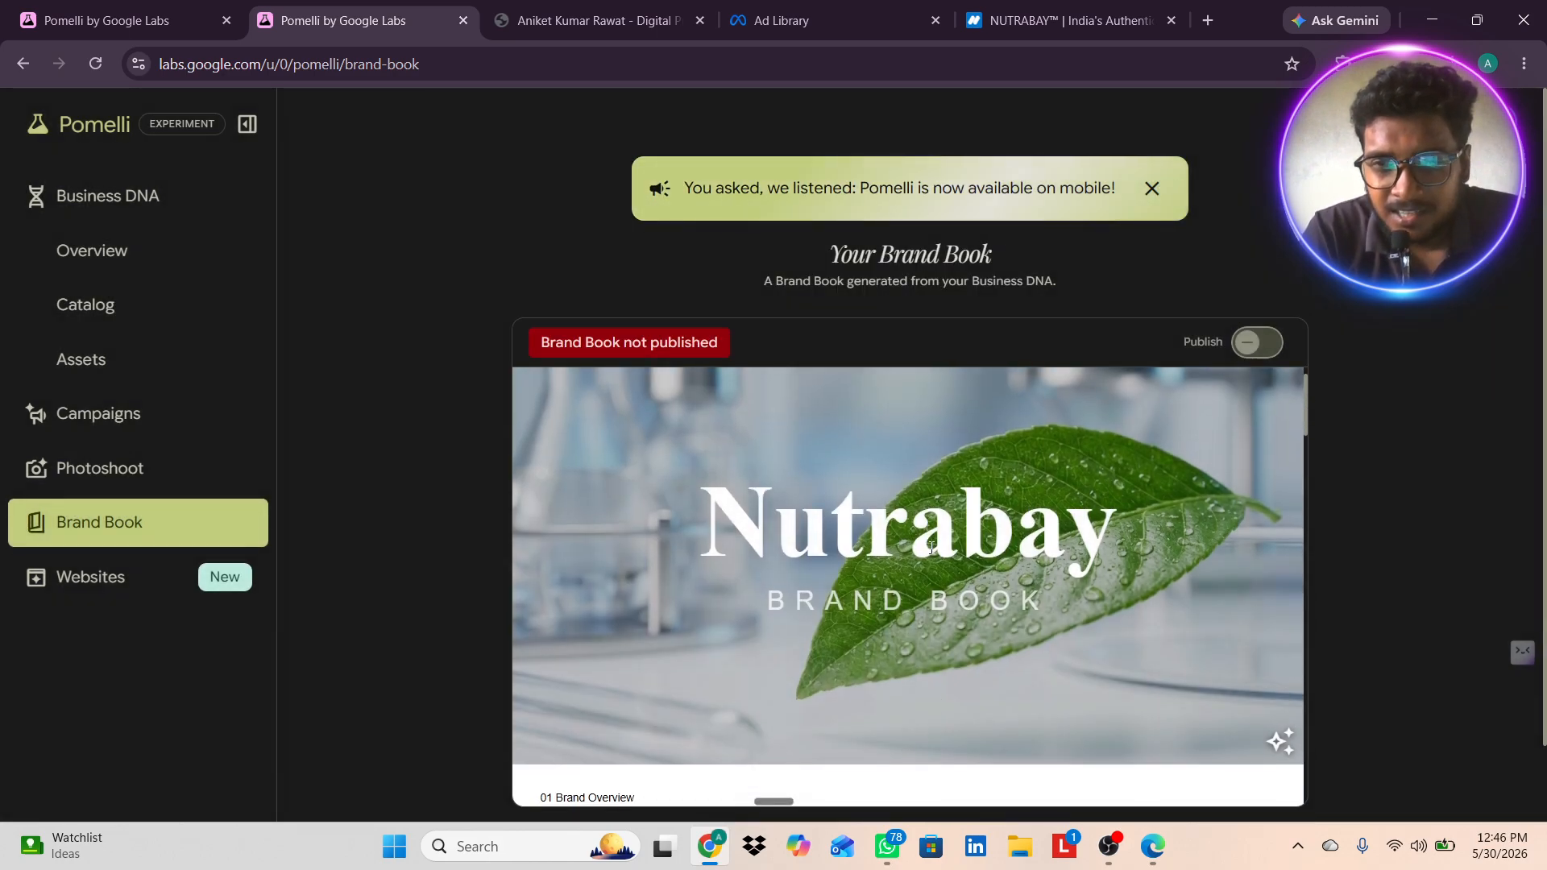
{"action": "scroll", "coordinate": [932, 555], "scroll_direction": "down", "scroll_amount": 15}
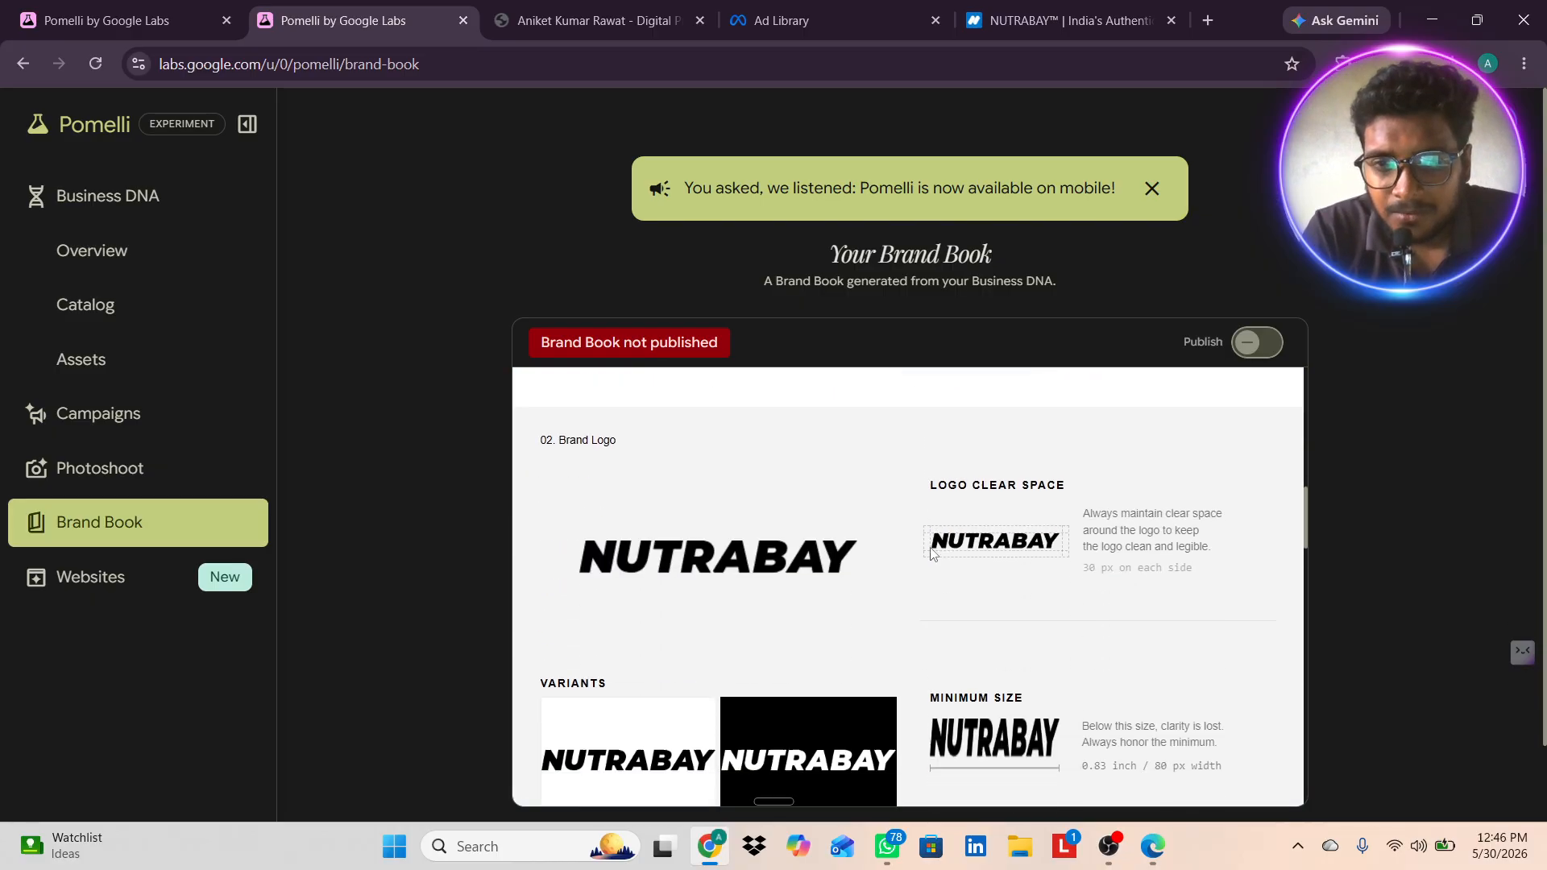
{"action": "scroll", "coordinate": [930, 552], "scroll_direction": "down", "scroll_amount": 4}
{"action": "scroll", "coordinate": [931, 552], "scroll_direction": "up", "scroll_amount": 4}
{"action": "scroll", "coordinate": [930, 552], "scroll_direction": "down", "scroll_amount": 2}
{"action": "scroll", "coordinate": [931, 548], "scroll_direction": "down", "scroll_amount": 8}
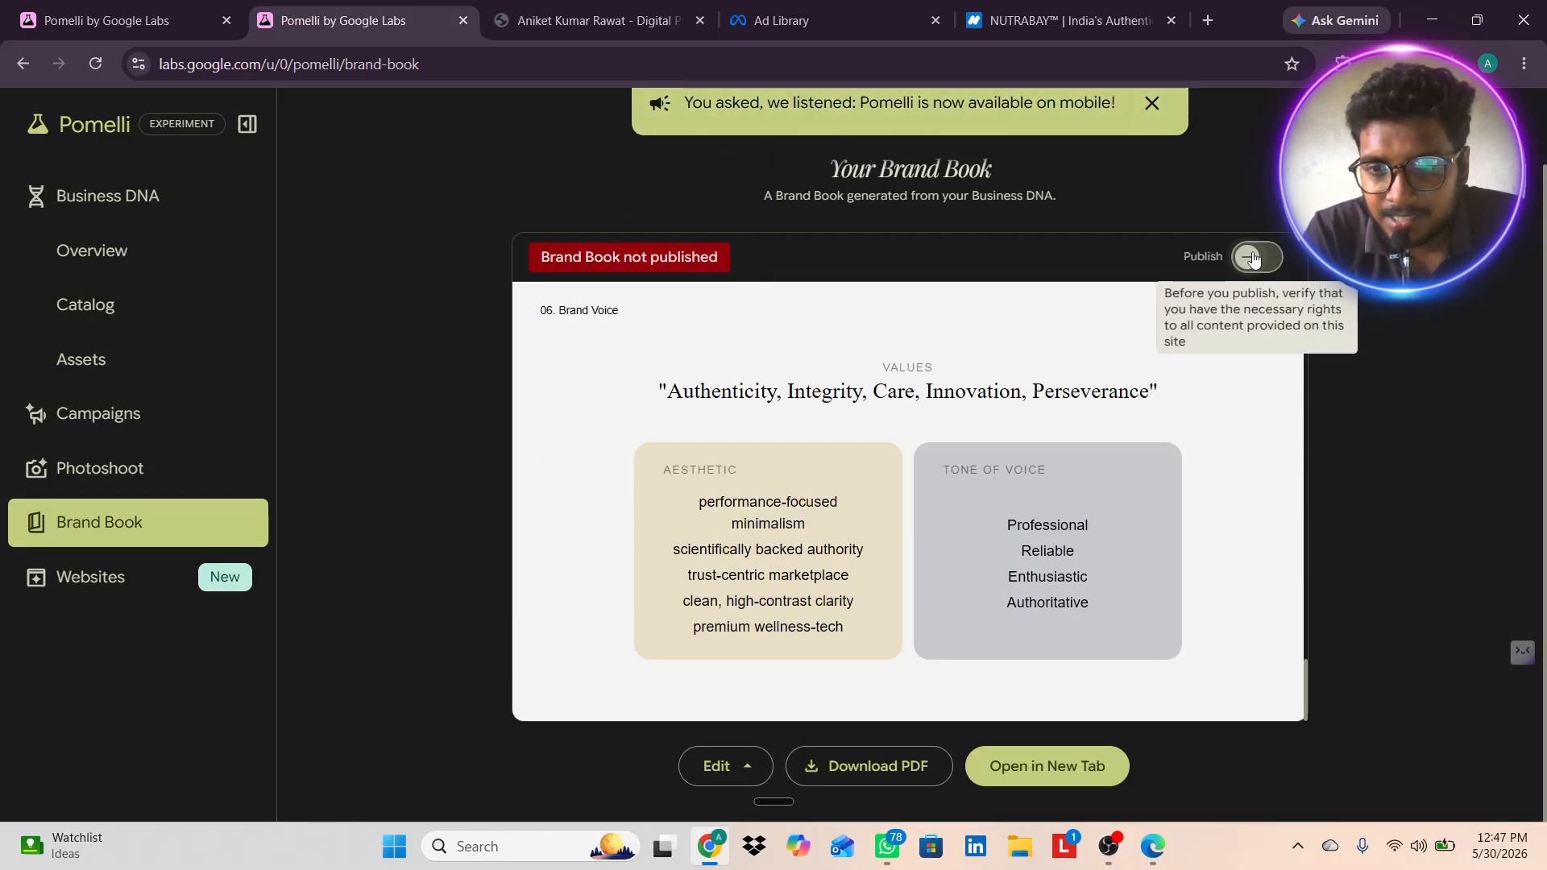
- Check the Brand Book's publishing prompt, dismiss it without publishing, and go back up to the color palette section
{"action": "left_click", "coordinate": [1249, 257]}
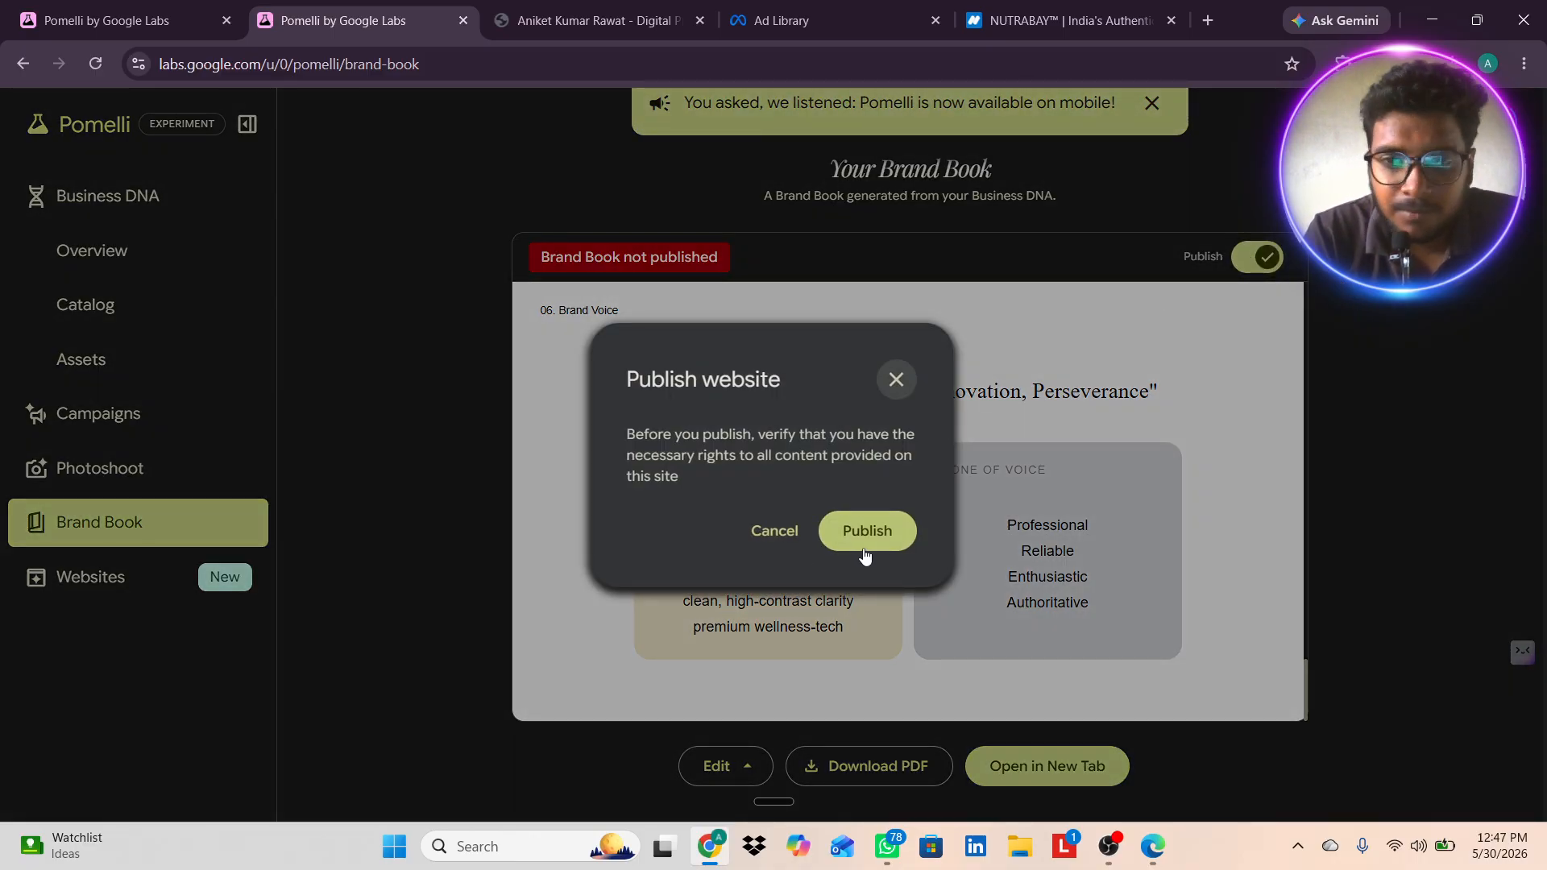
{"action": "left_click", "coordinate": [896, 380]}
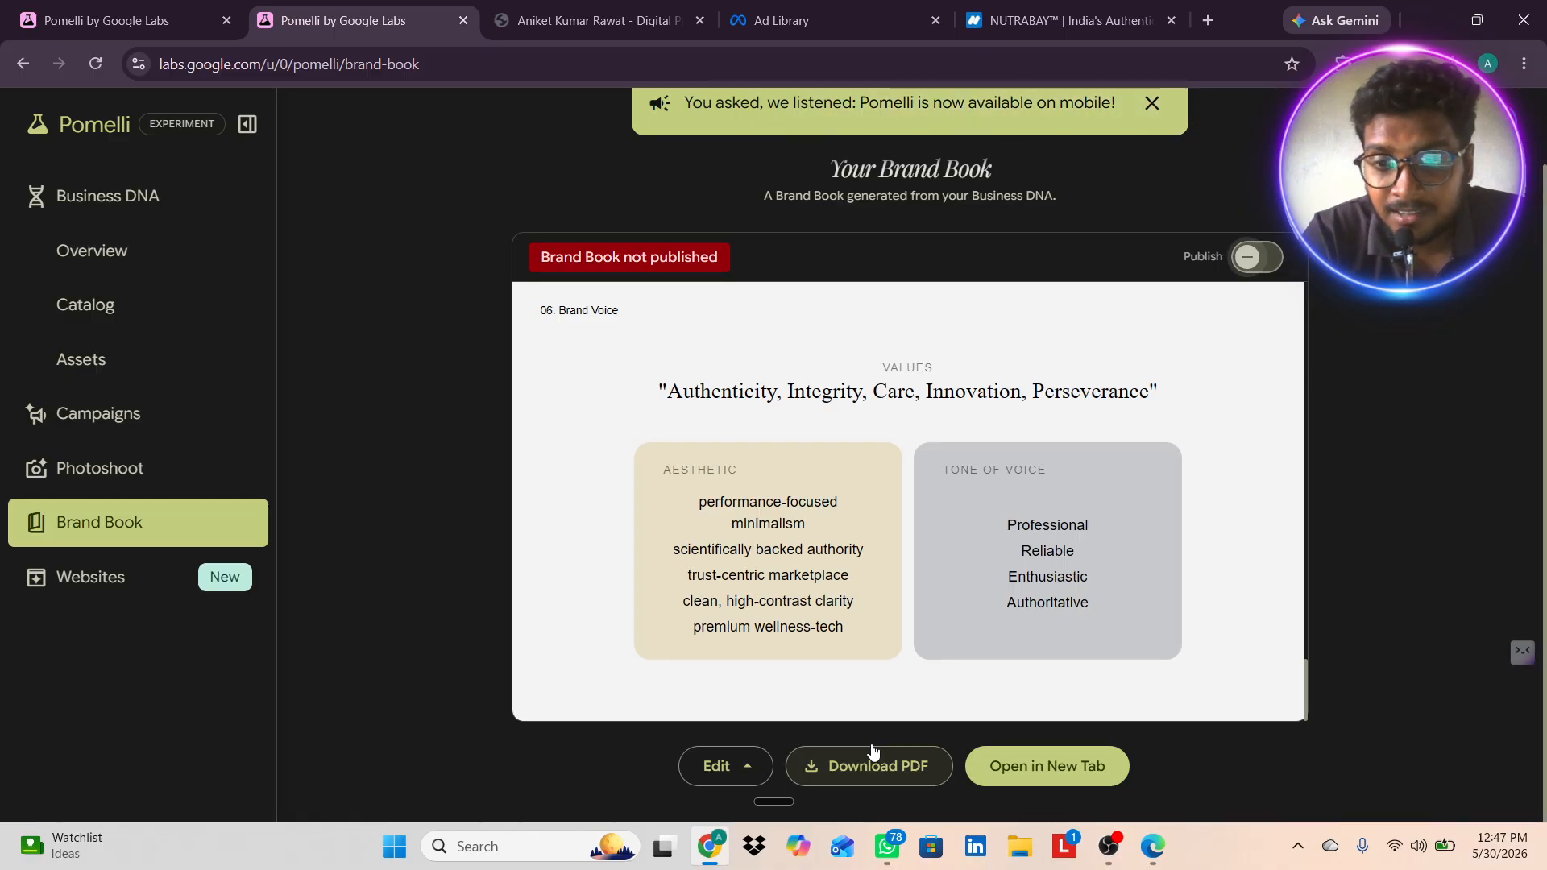
{"action": "scroll", "coordinate": [874, 752], "scroll_direction": "up", "scroll_amount": 1}
{"action": "scroll", "coordinate": [873, 753], "scroll_direction": "up", "scroll_amount": 10}
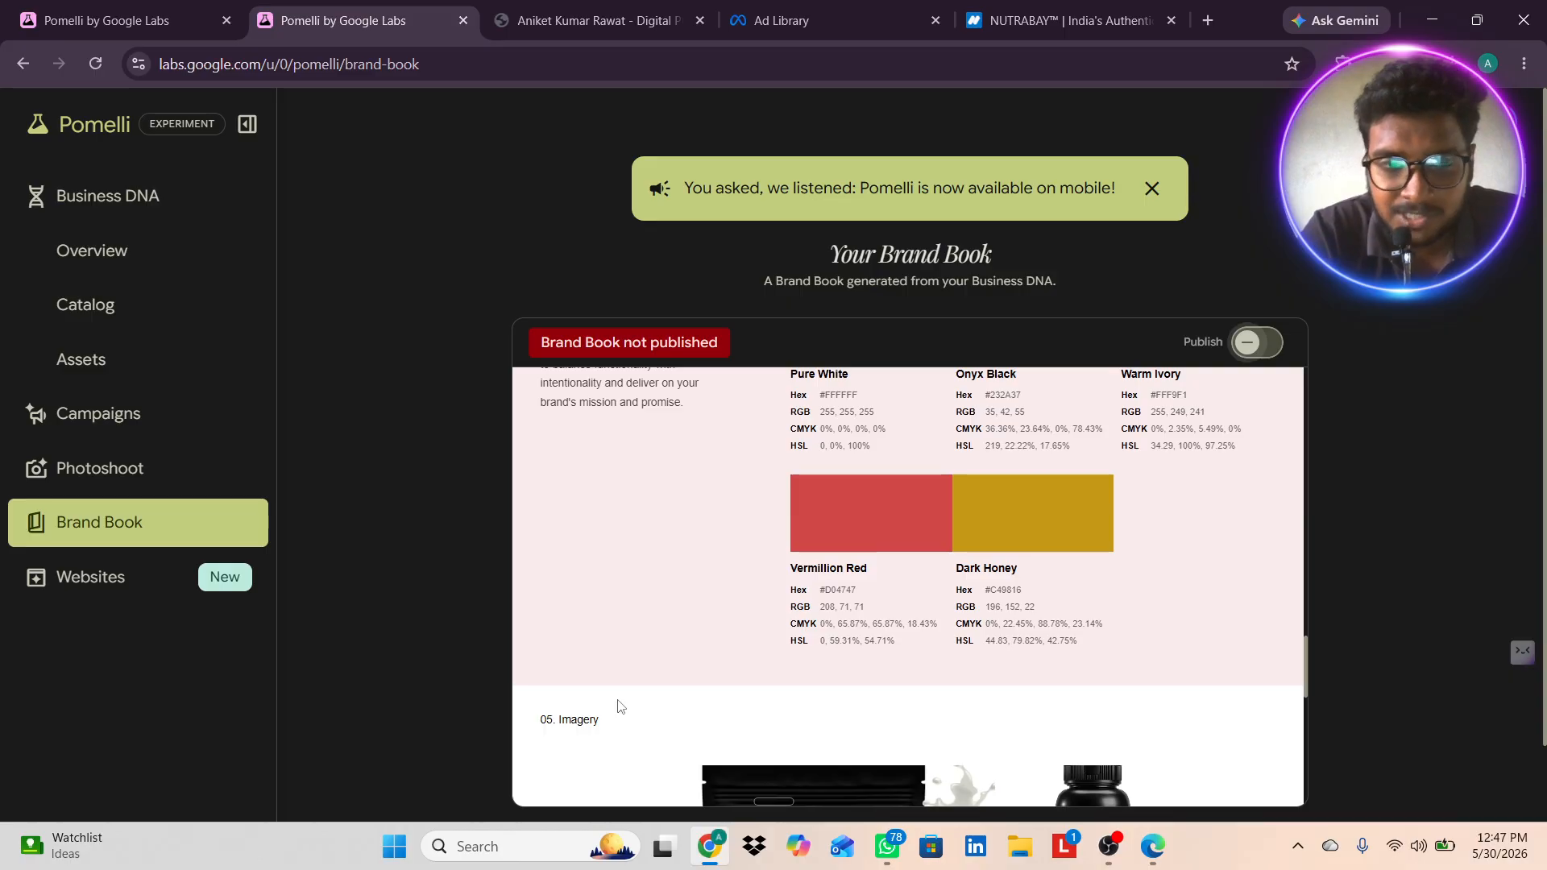
- Have a website generated from the Business DNA and return to the BioAbsorb photoshoot results
{"action": "left_click", "coordinate": [190, 578]}
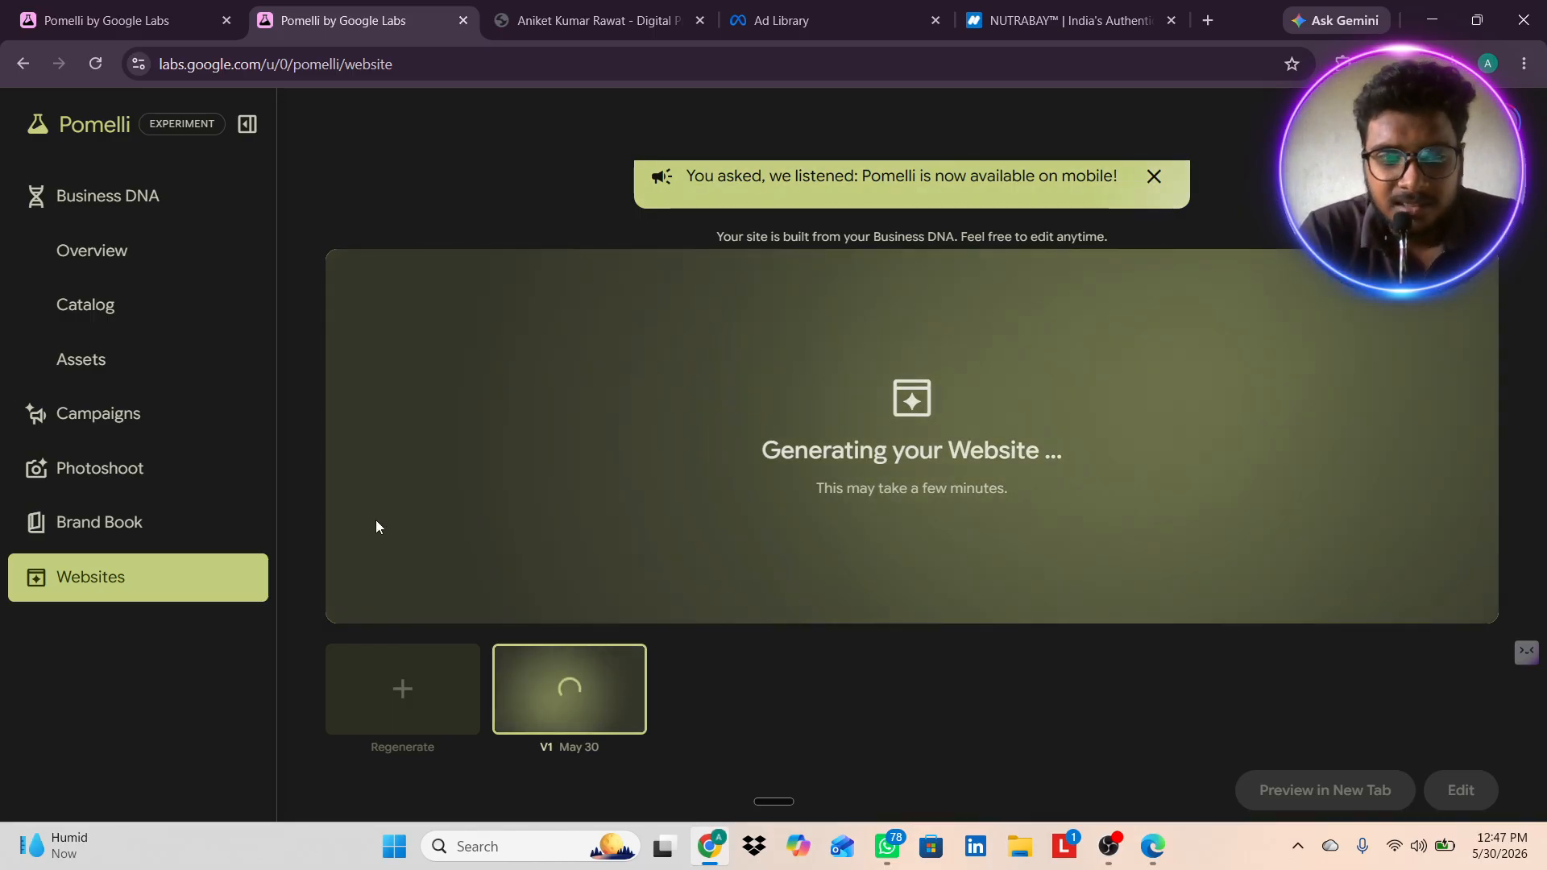
{"action": "left_click", "coordinate": [148, 472]}
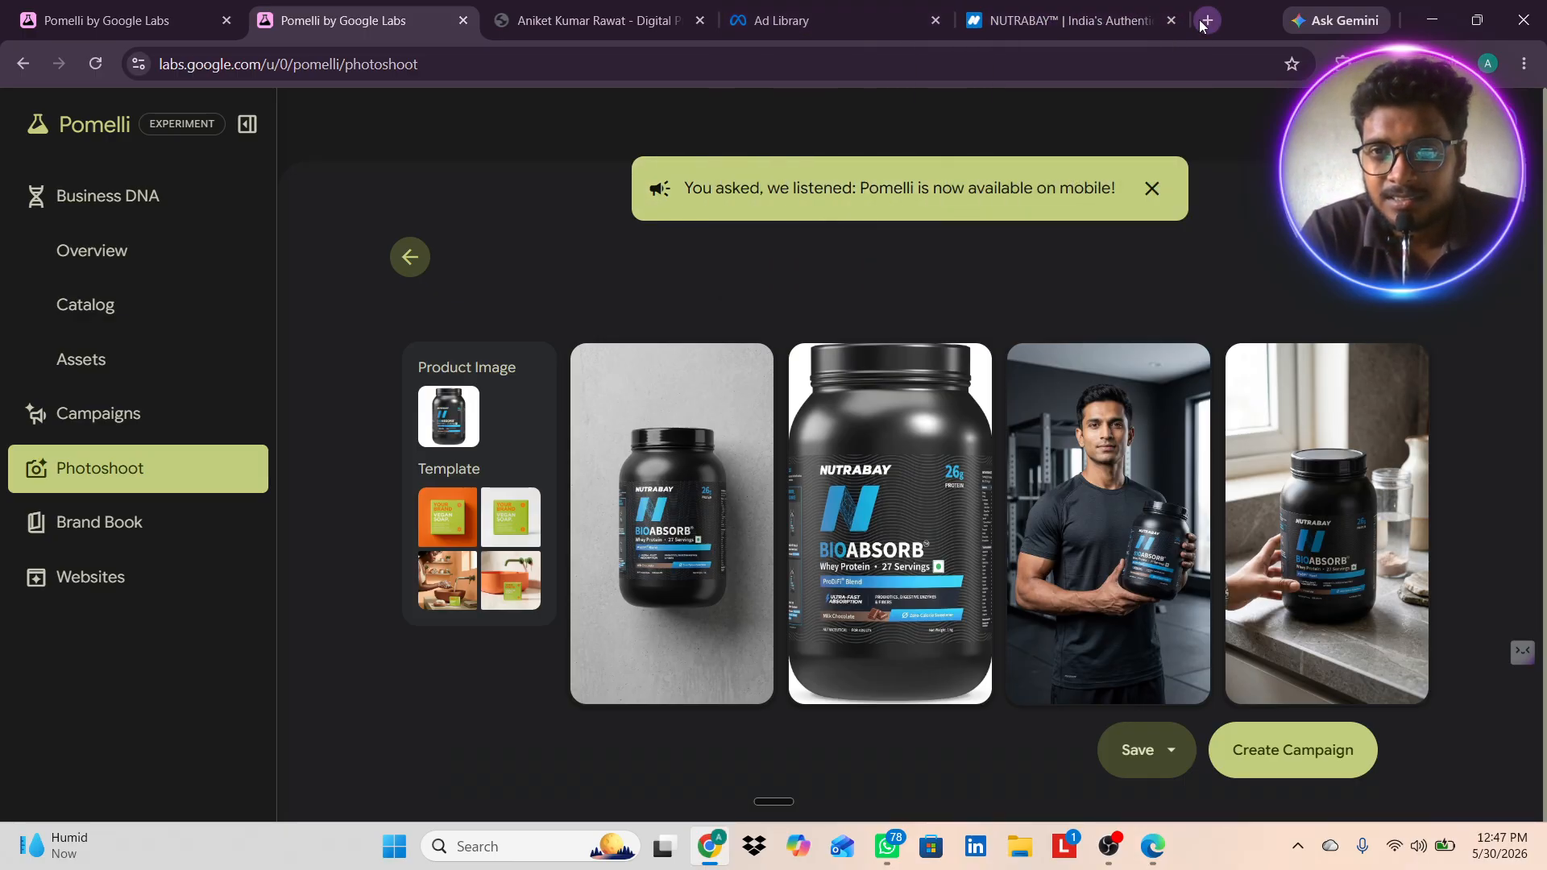
- Switch to the Meta Ad Library and open Nutrabay.com's Facebook page from its ad in the whey protein results
{"action": "left_click", "coordinate": [840, 18]}
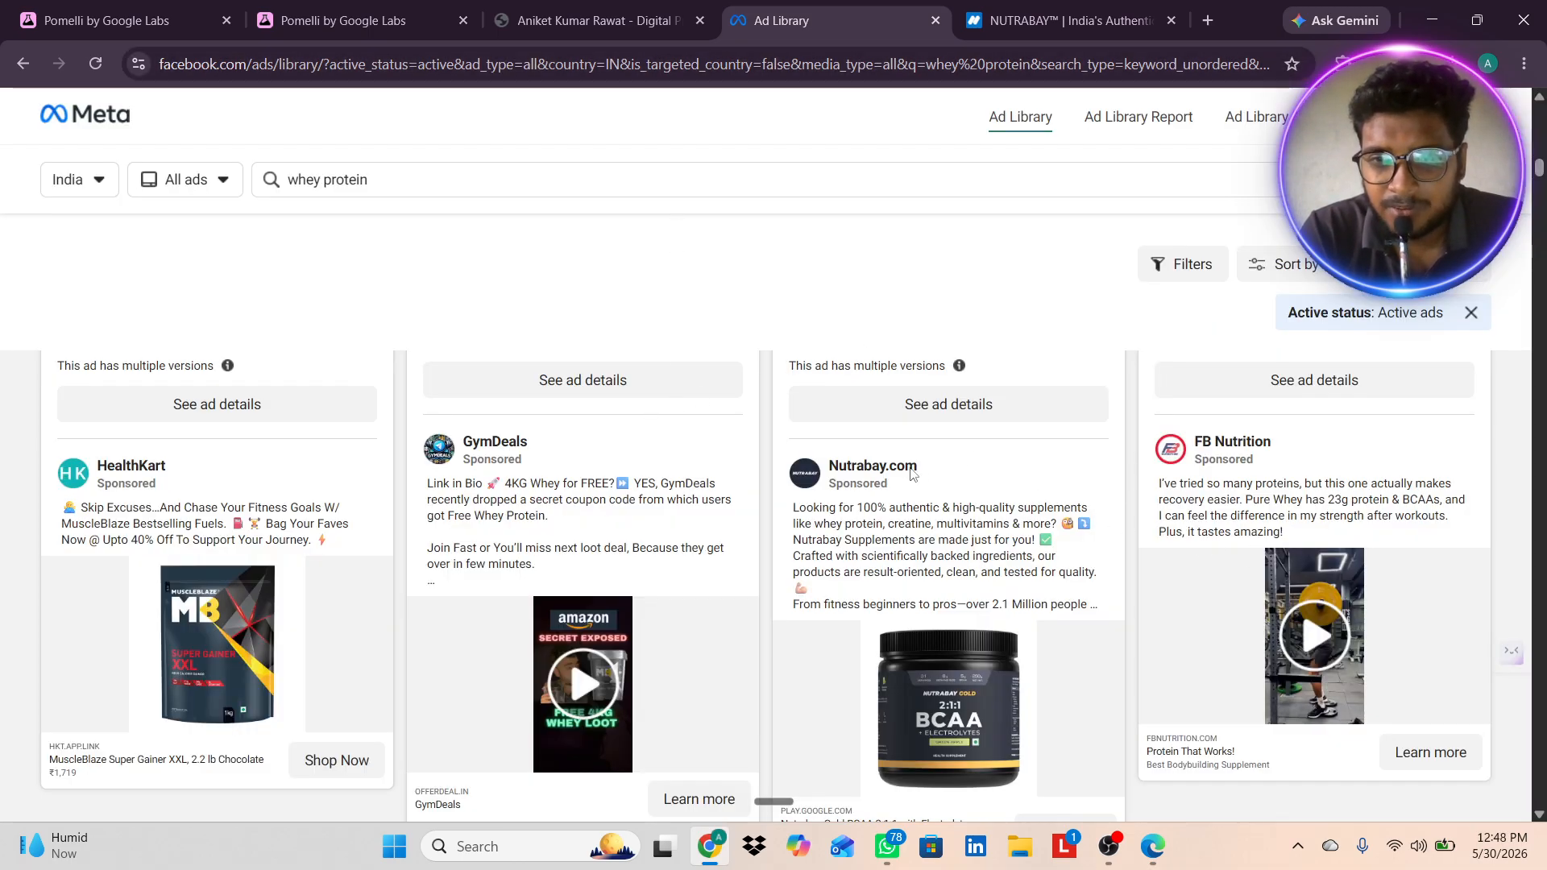
{"action": "left_click", "coordinate": [871, 469]}
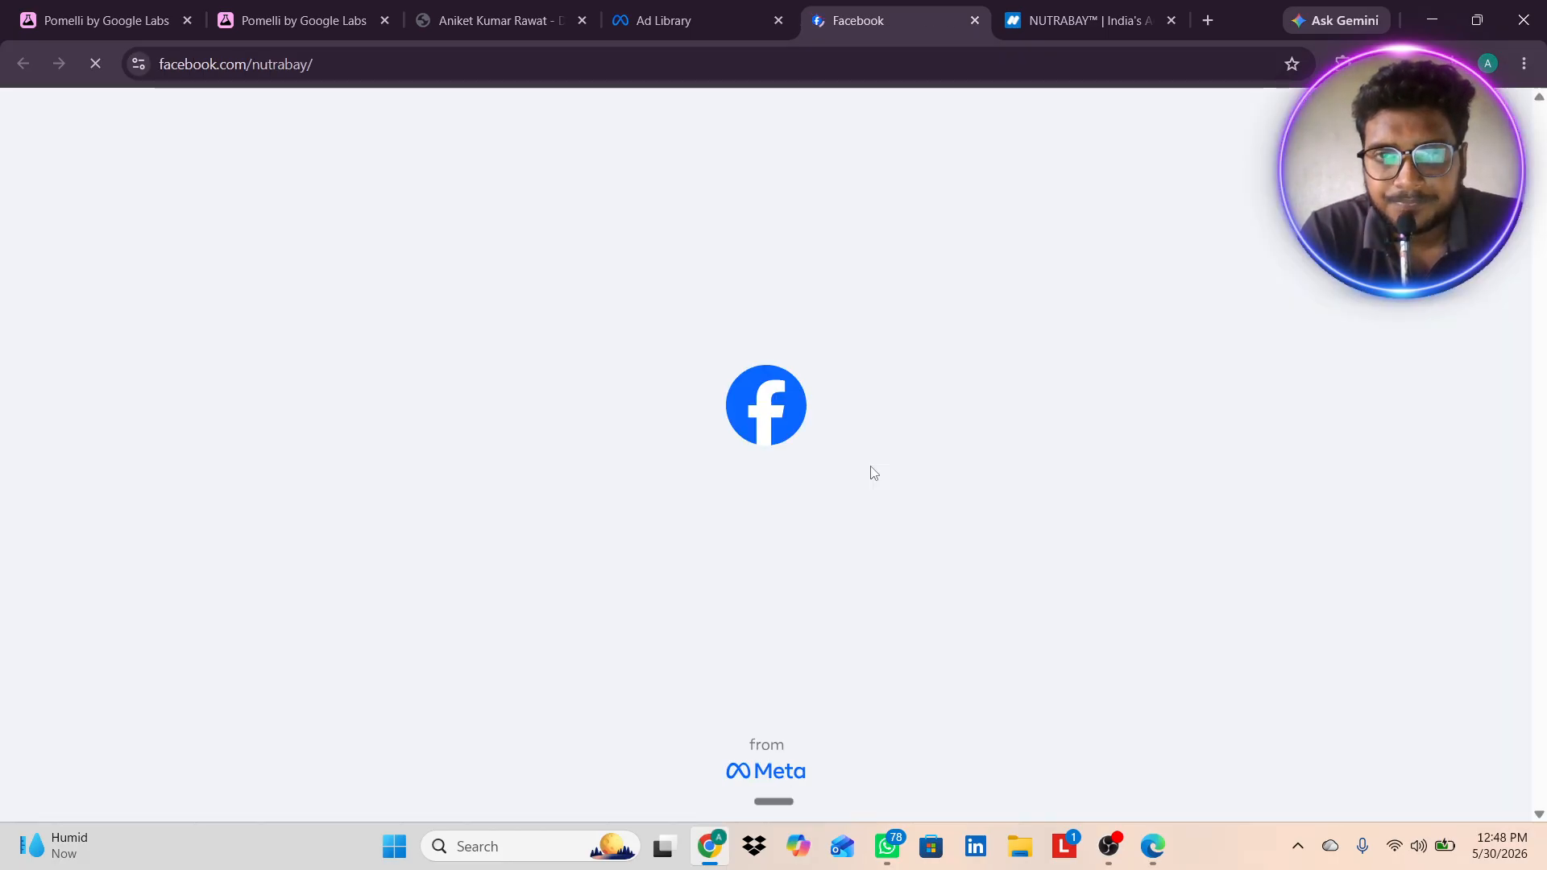
{"action": "scroll", "coordinate": [560, 553], "scroll_direction": "down", "scroll_amount": 2}
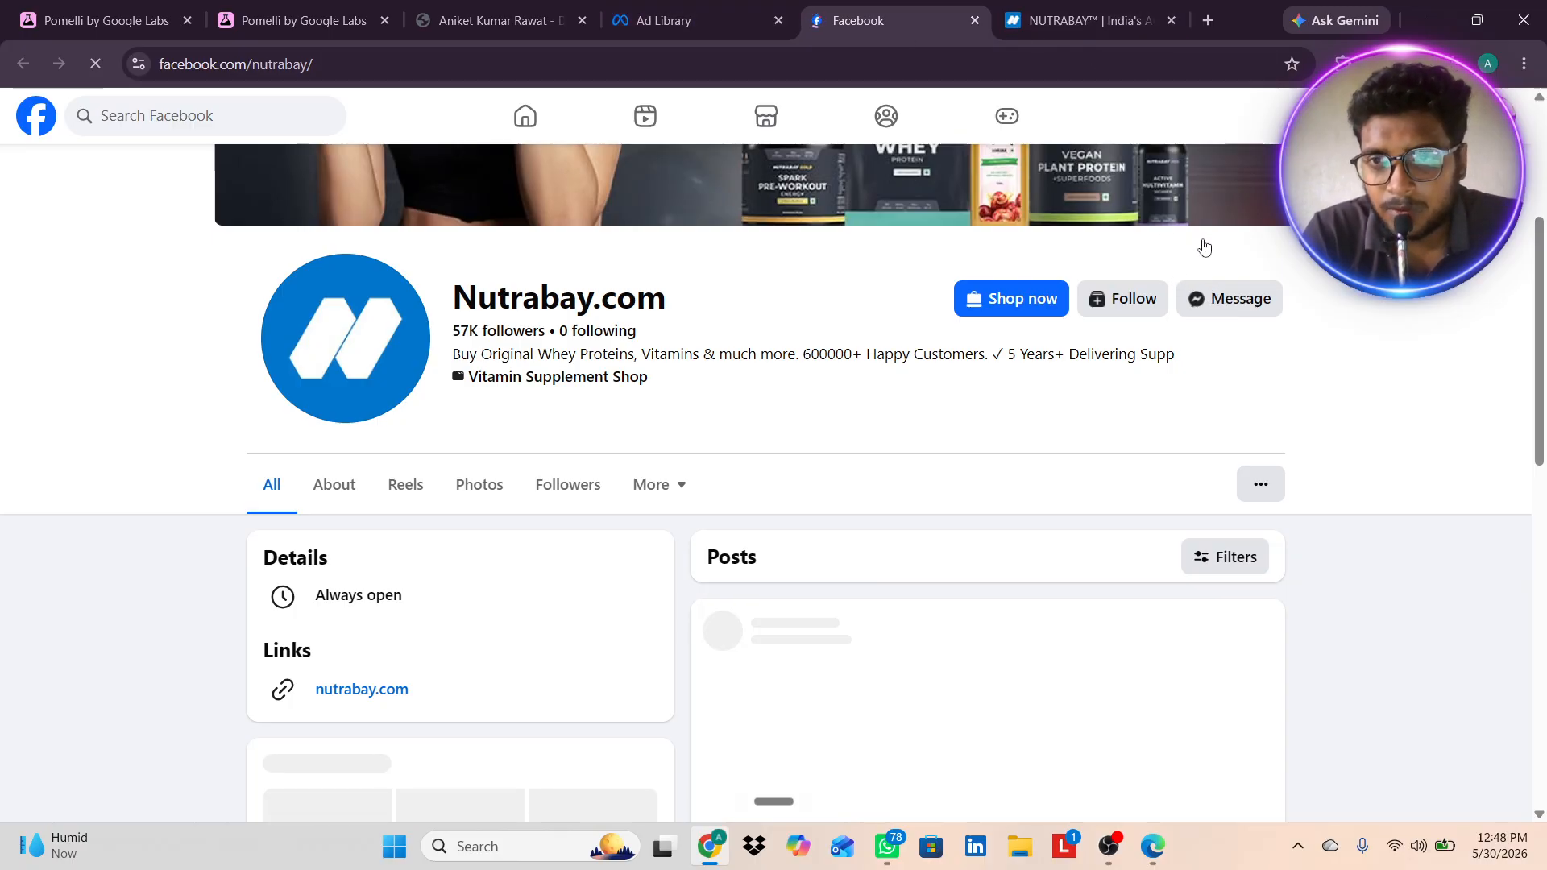
- Look over the header and latest post on Nutrabay.com's Facebook page
{"action": "scroll", "coordinate": [1198, 300], "scroll_direction": "down", "scroll_amount": 4}
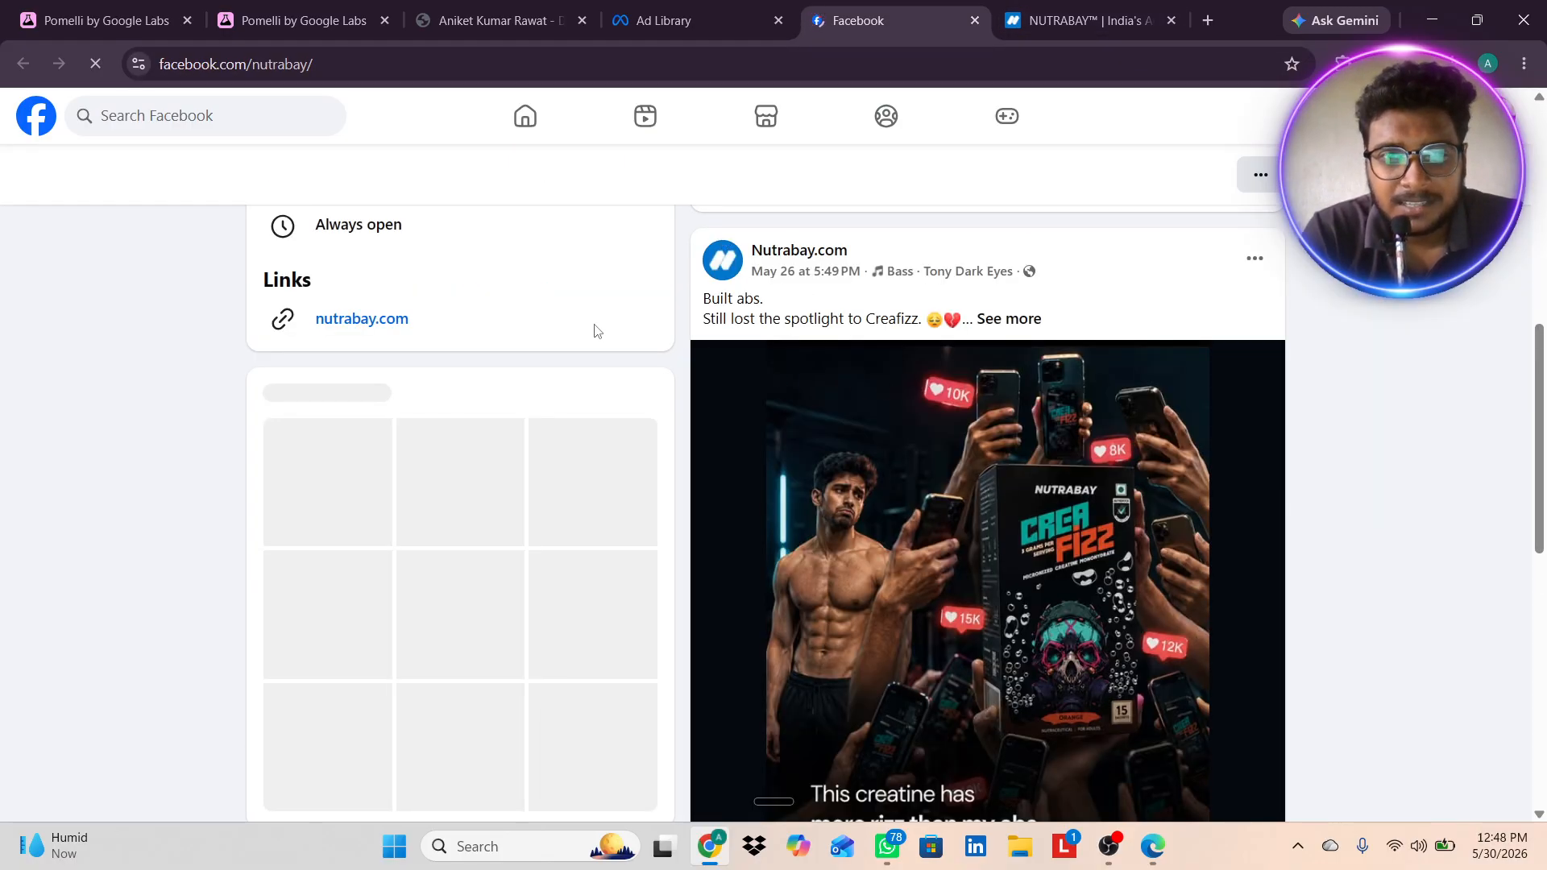
{"action": "scroll", "coordinate": [577, 326], "scroll_direction": "up", "scroll_amount": 4}
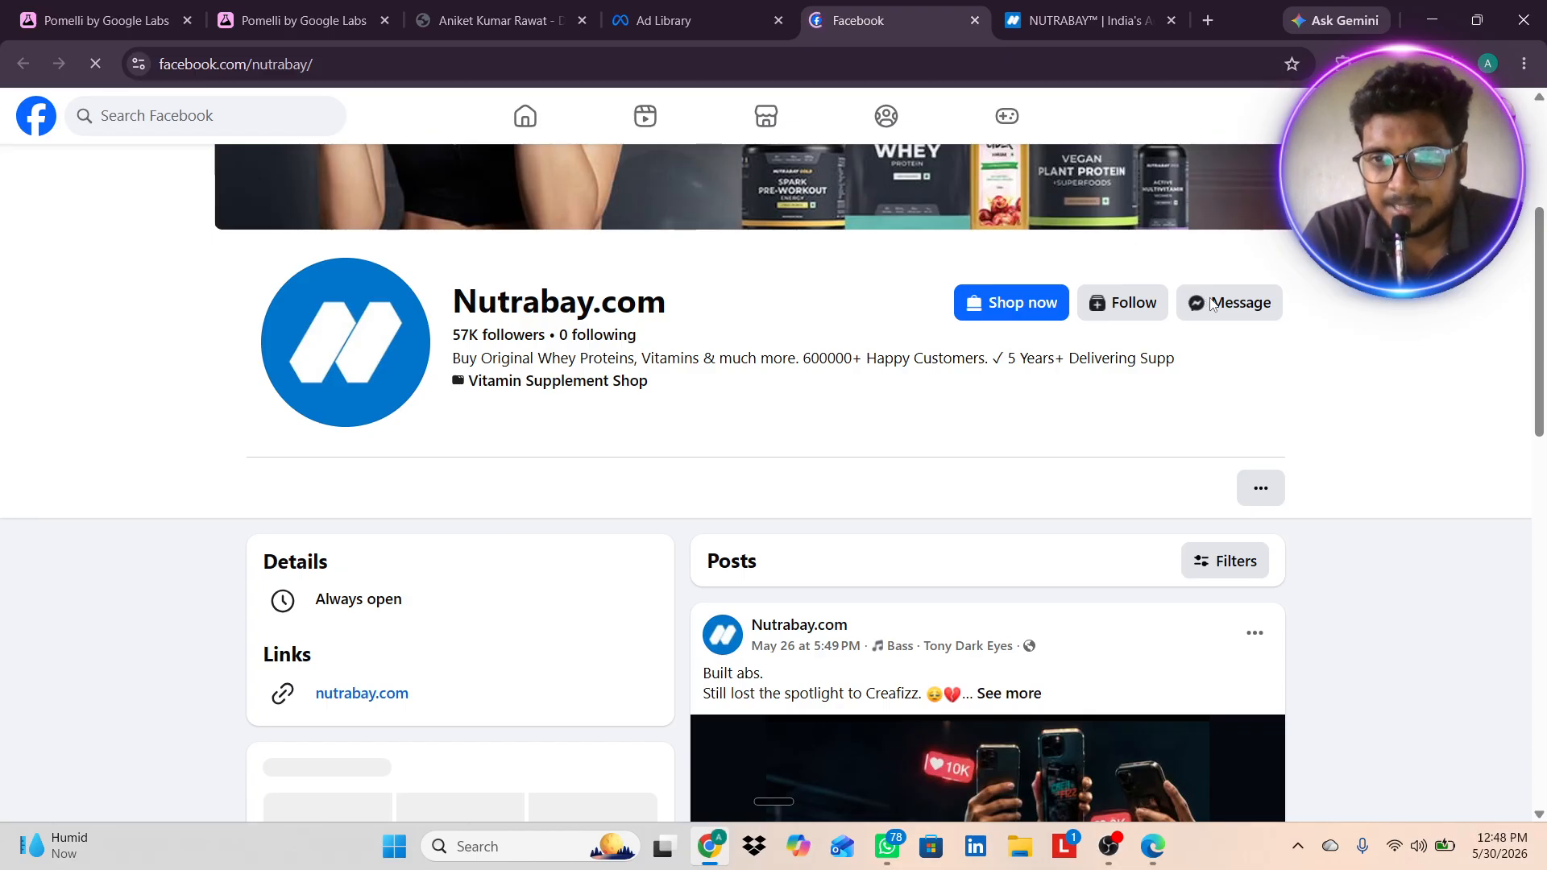
{"action": "left_click", "coordinate": [1081, 31]}
- Back in Pomelli, download the grey-background BioAbsorb photo and the photo of the man holding the jar in a gym
{"action": "left_click", "coordinate": [349, 20]}
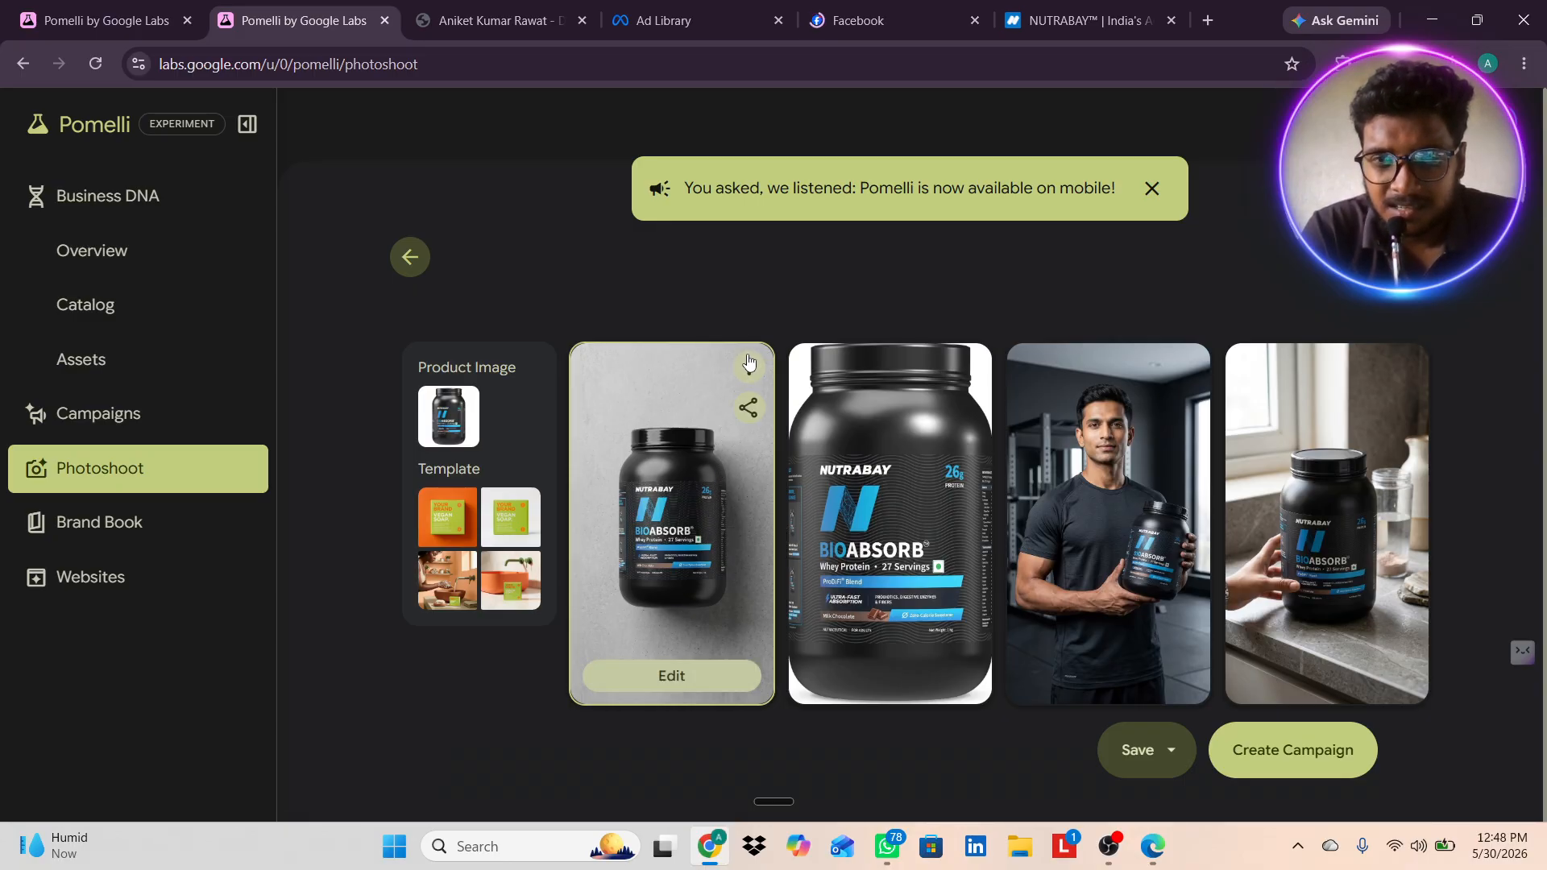
{"action": "left_click", "coordinate": [748, 365]}
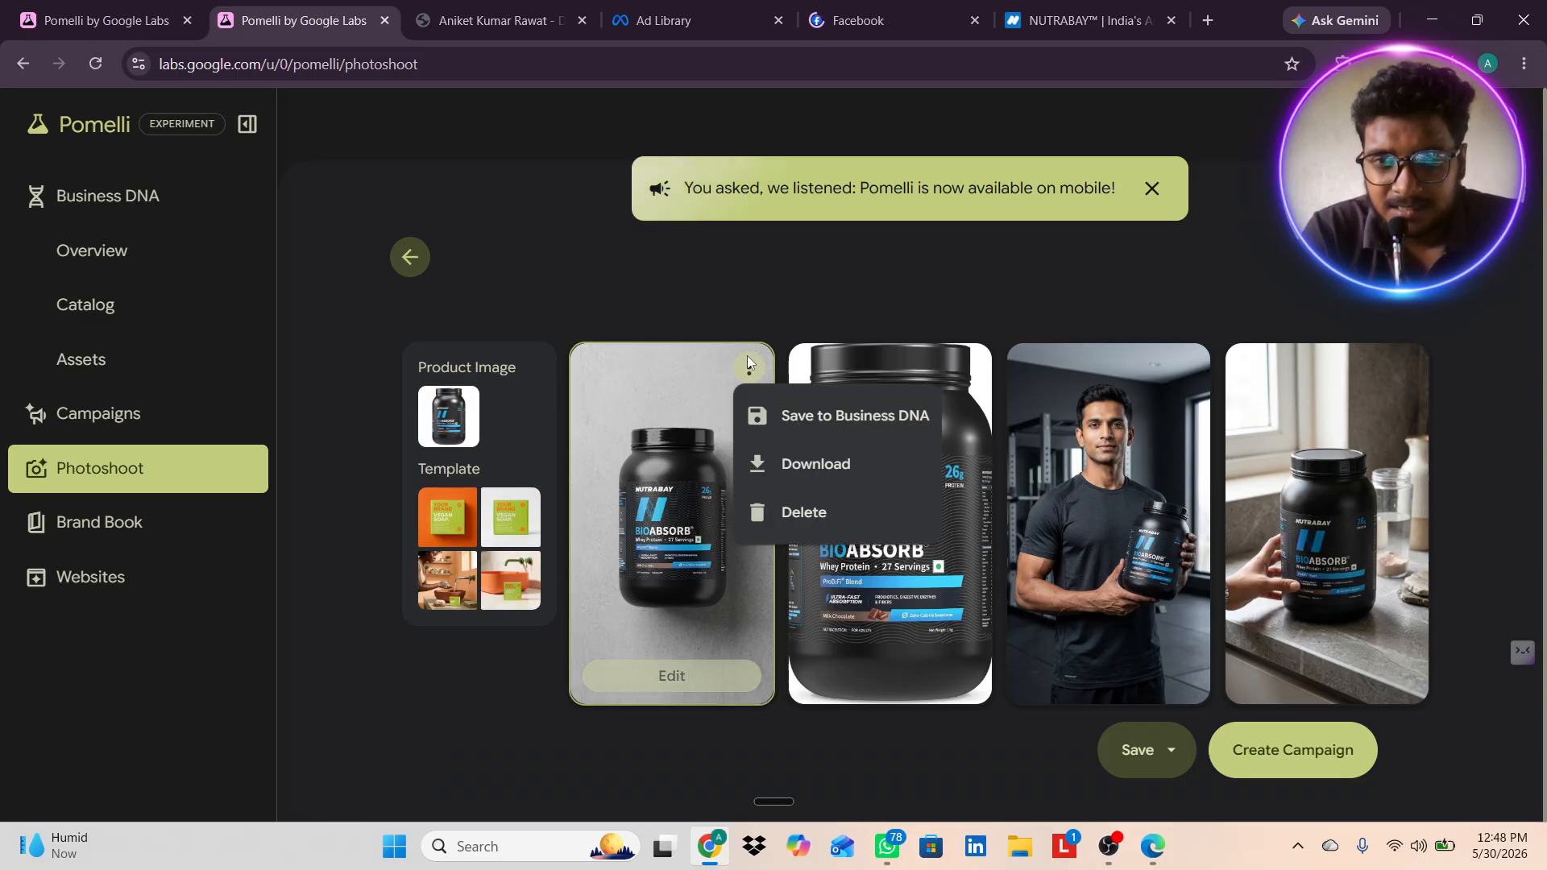
{"action": "left_click", "coordinate": [806, 459]}
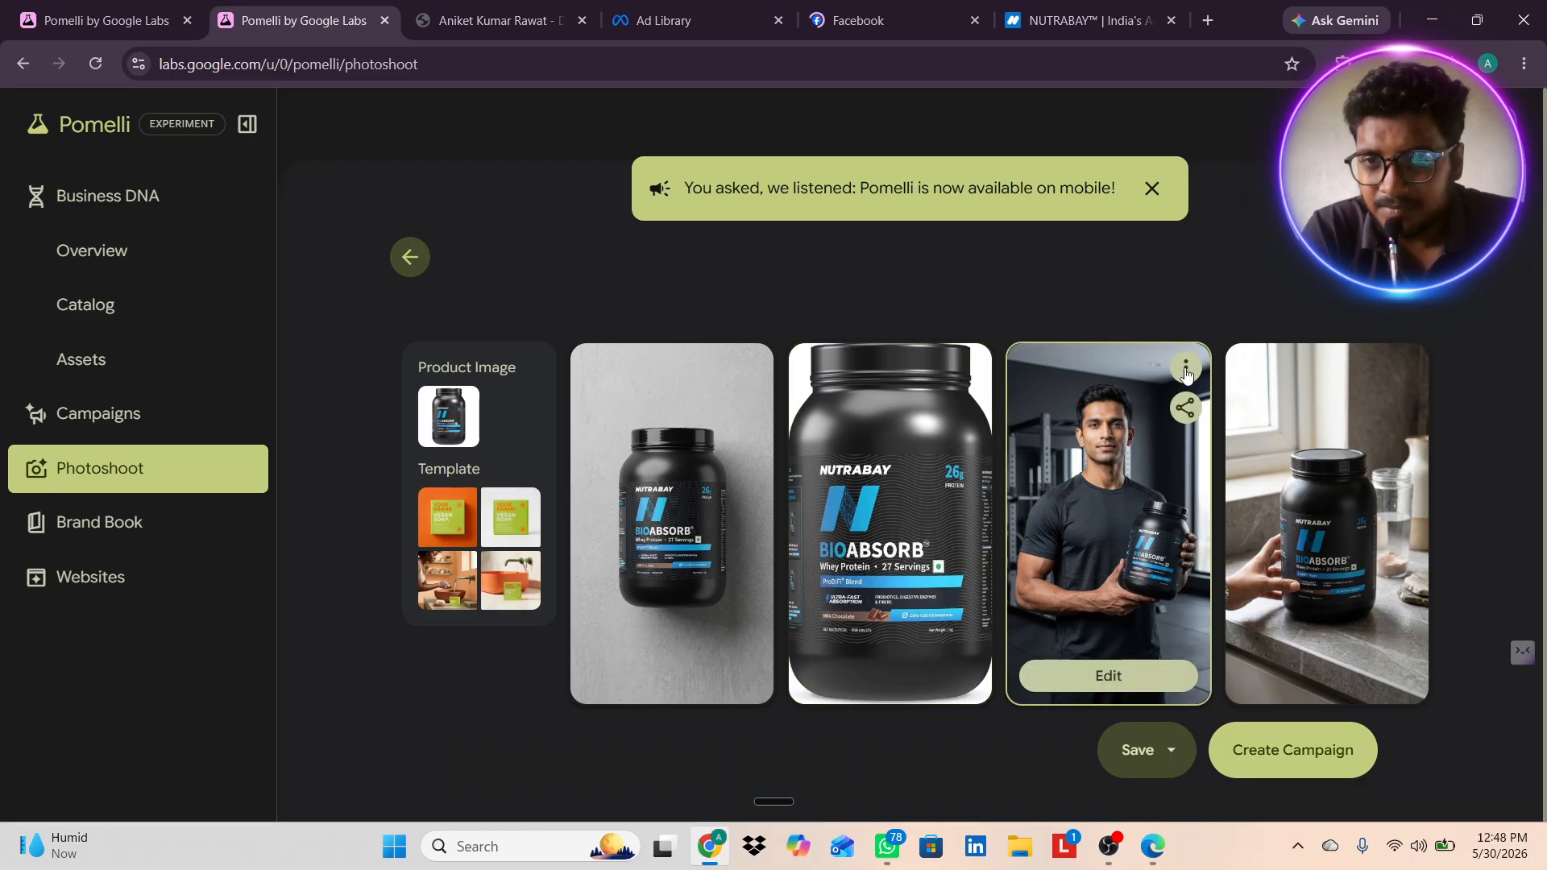
{"action": "left_click", "coordinate": [1185, 369]}
{"action": "left_click", "coordinate": [1198, 472]}
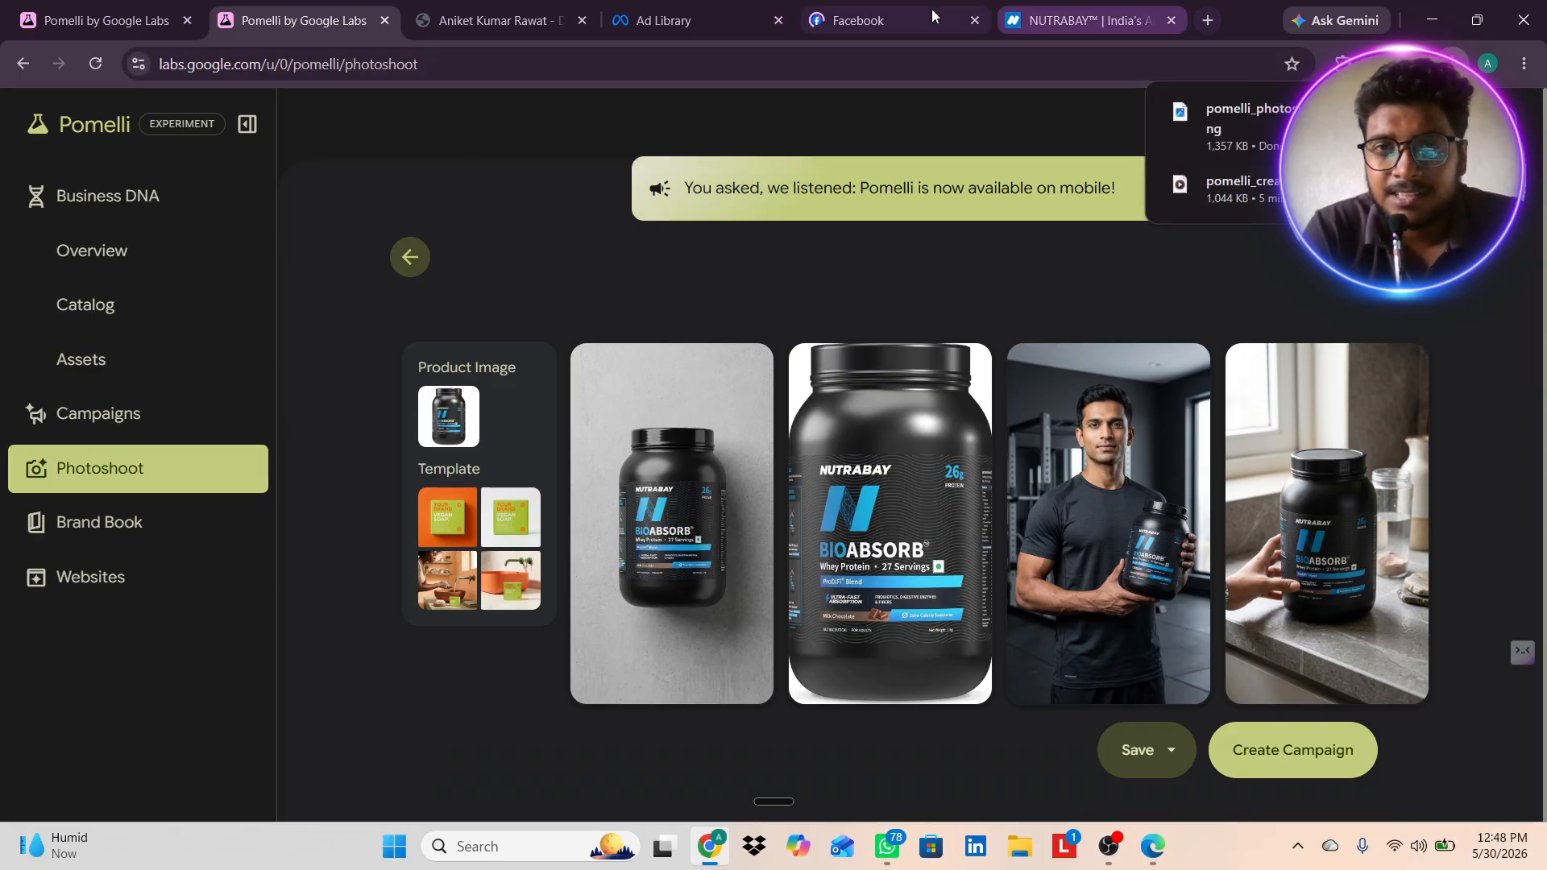
- Switch to Facebook in Microsoft Edge, search for "nutrabay" and open the Nutrabay.com page from the results
{"action": "left_click", "coordinate": [888, 18]}
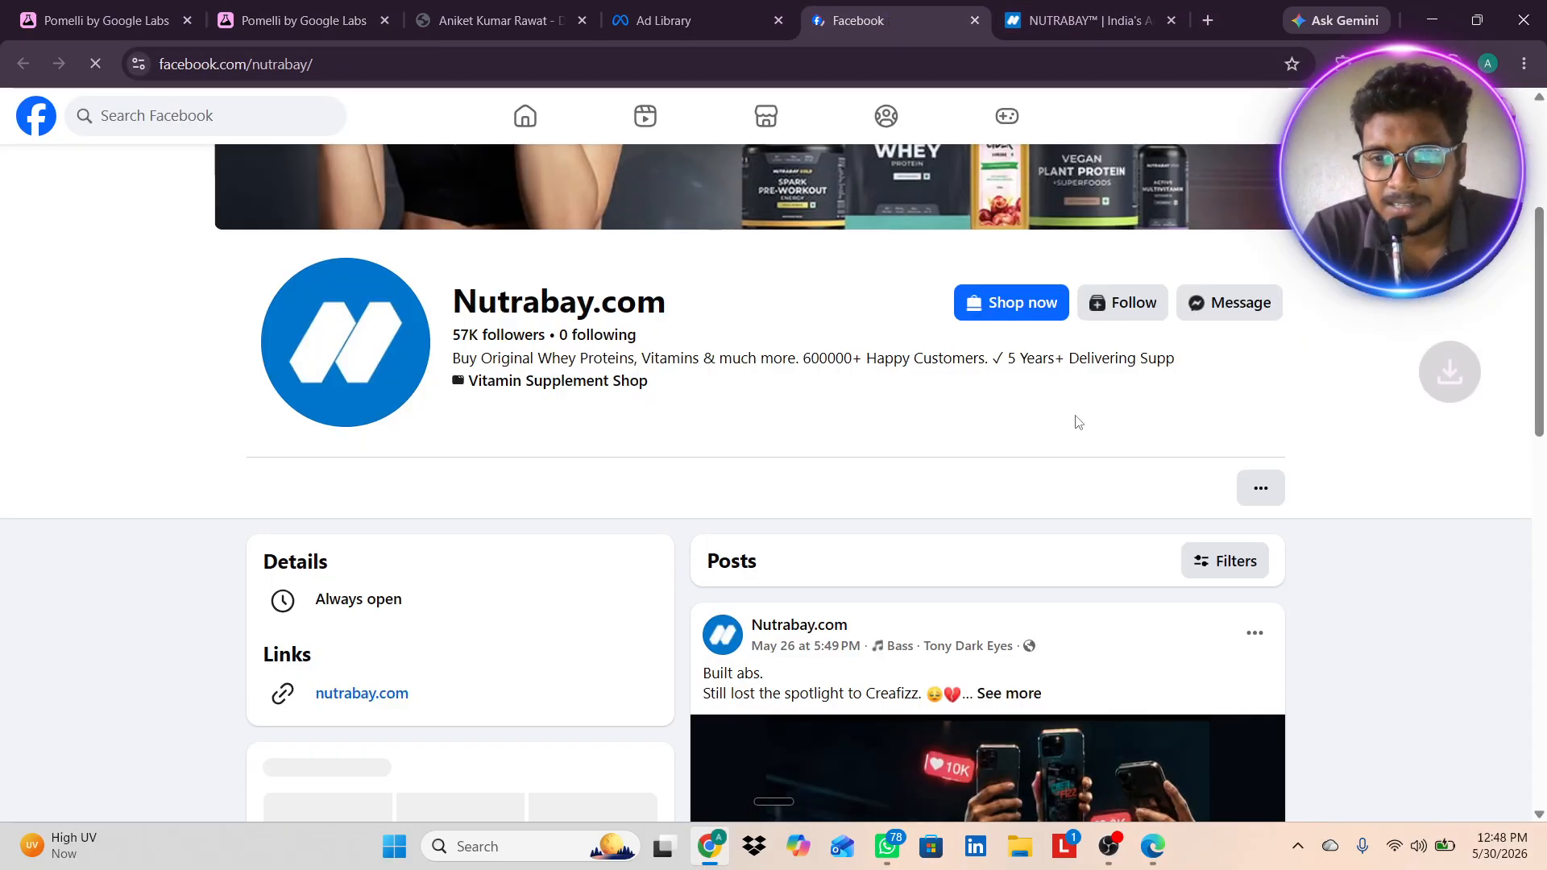
{"action": "left_click", "coordinate": [1154, 846]}
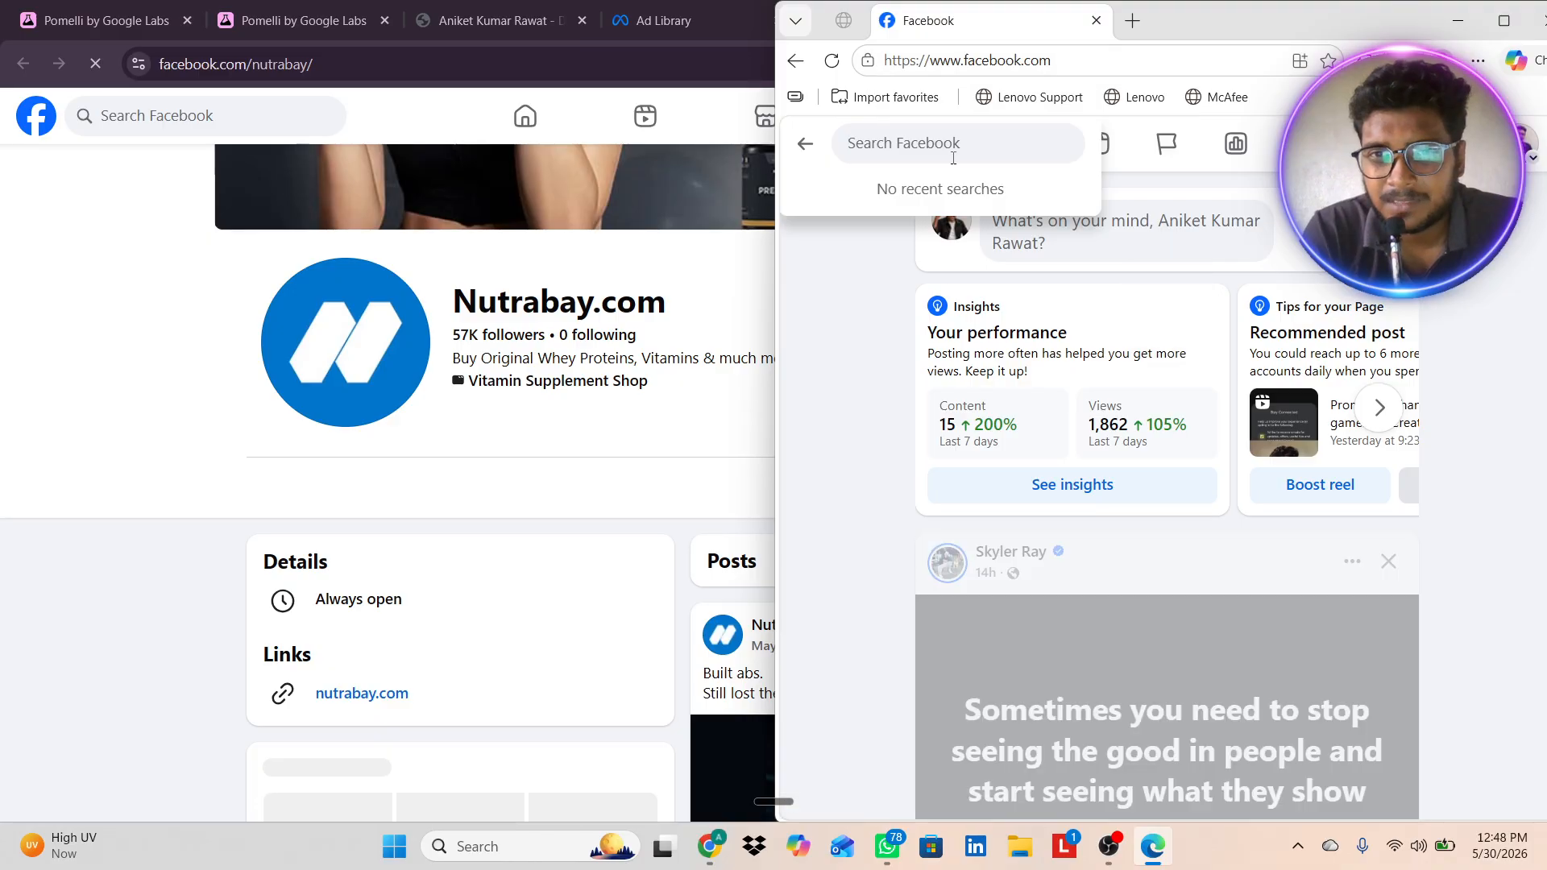
{"action": "type", "text": "nutra"}
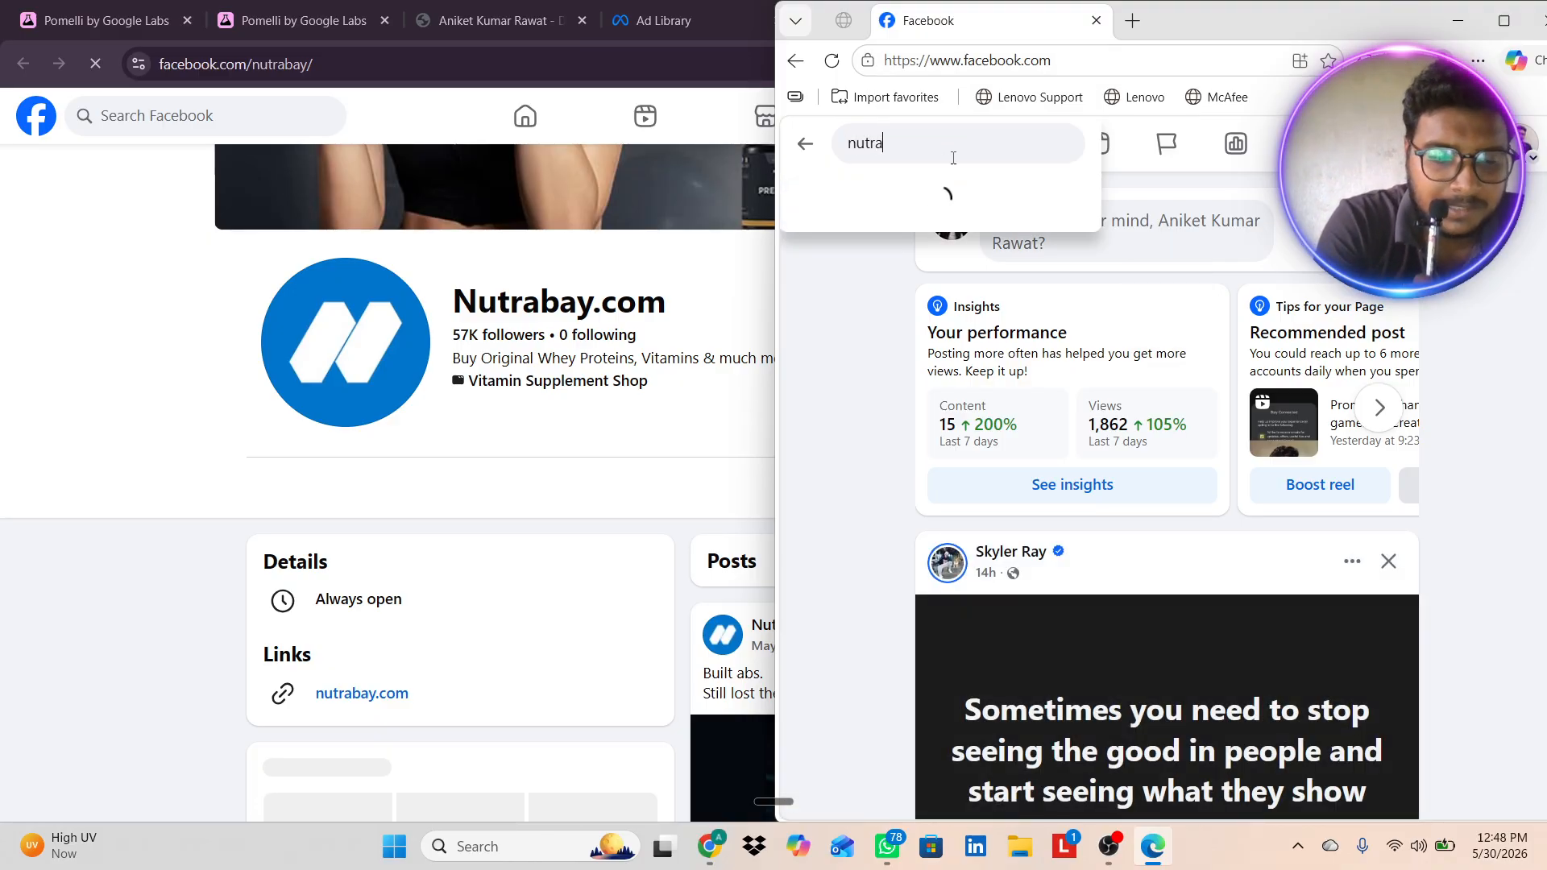
{"action": "type", "text": "bay"}
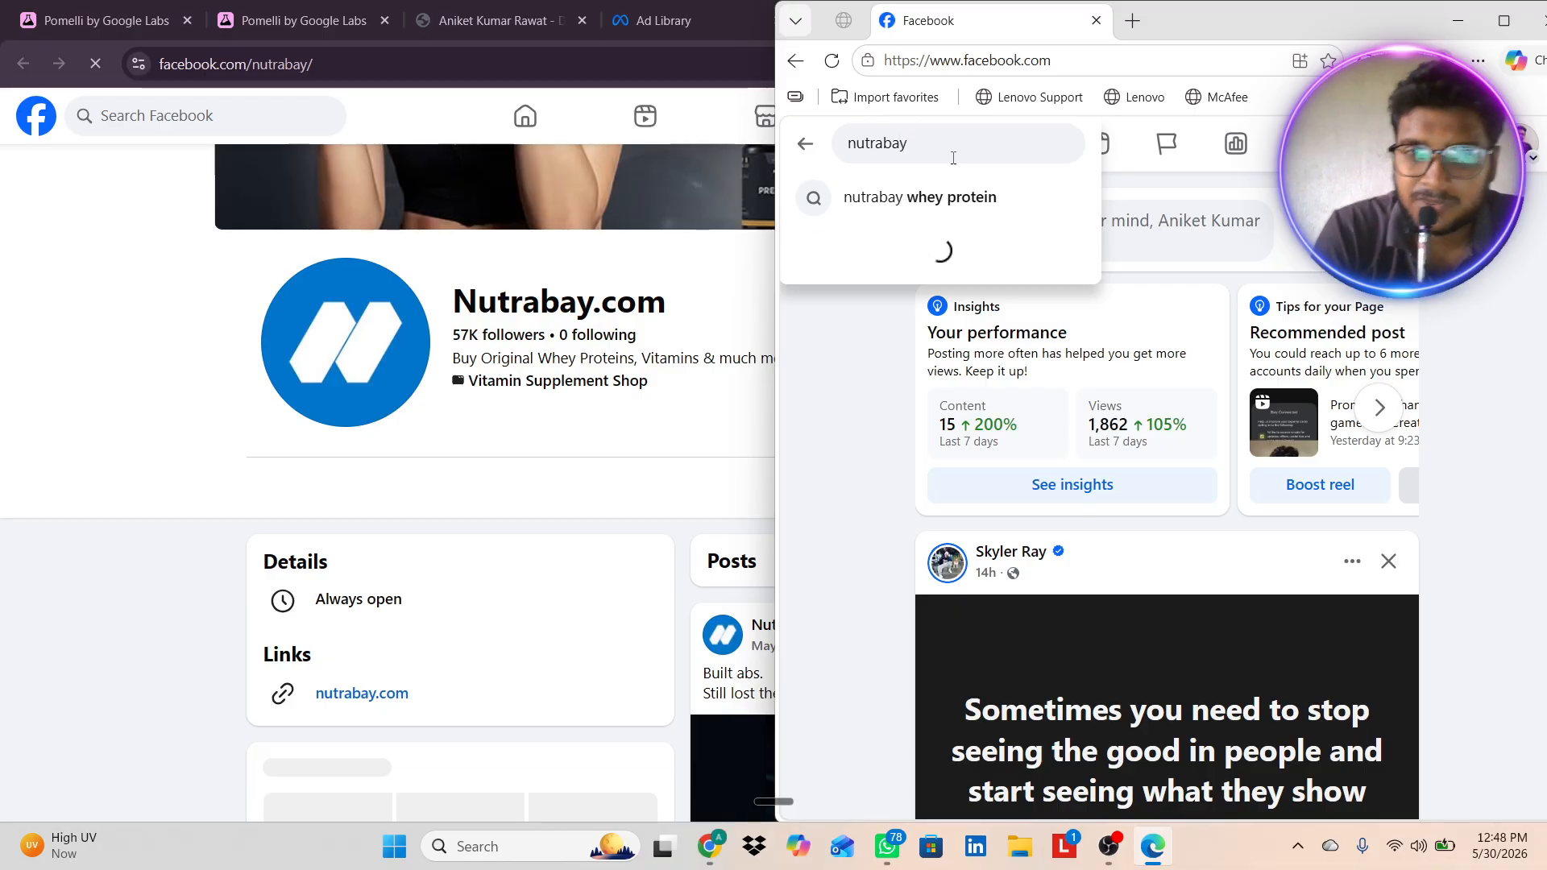
{"action": "key", "text": "Escape"}
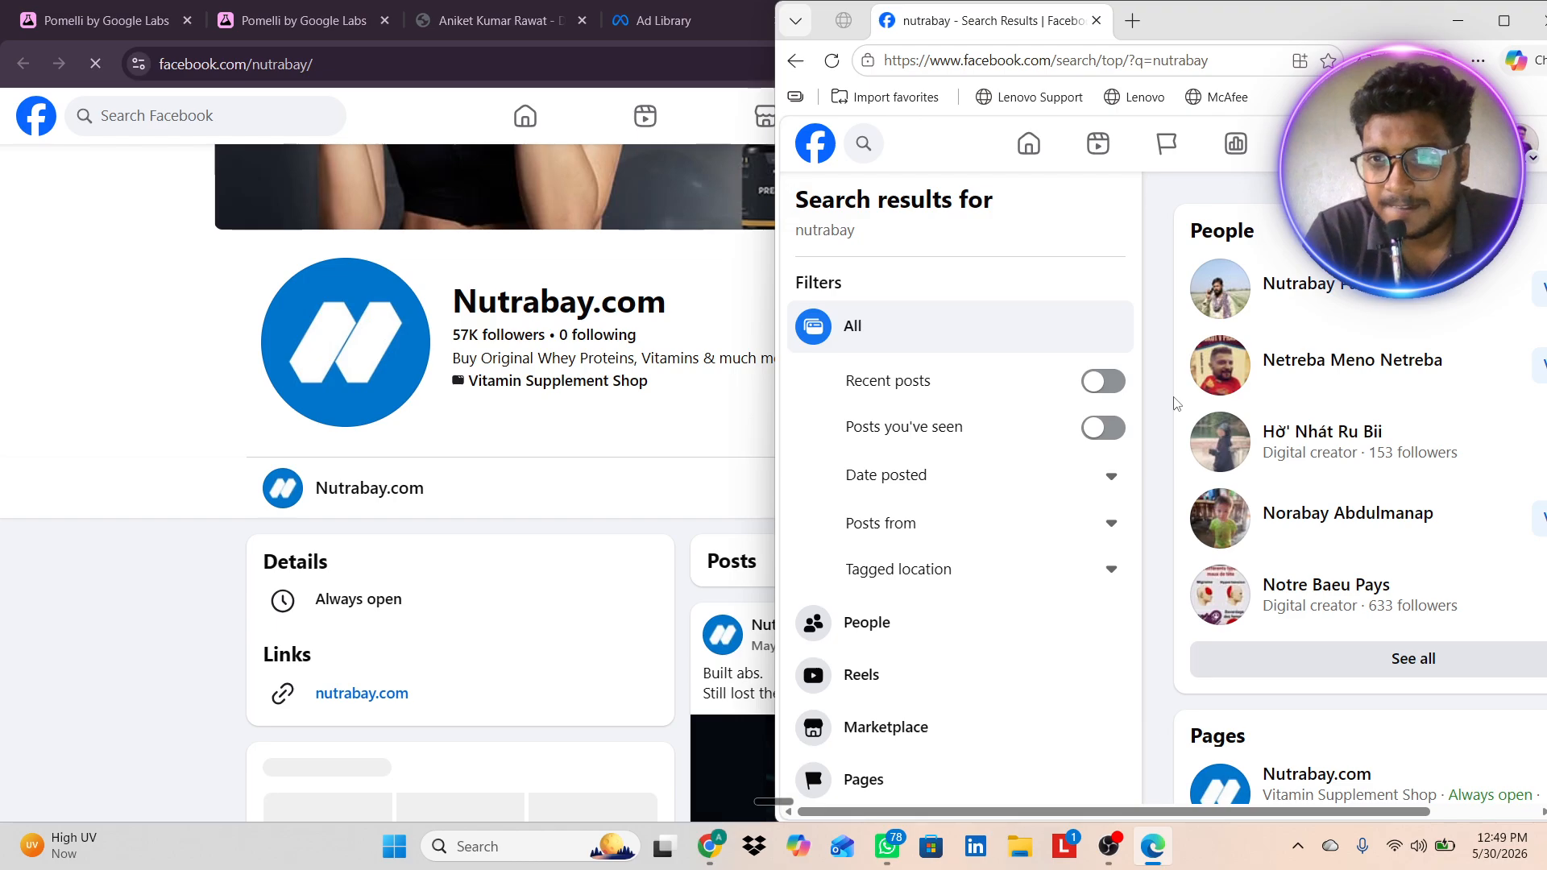
{"action": "scroll", "coordinate": [1326, 597], "scroll_direction": "down", "scroll_amount": 2}
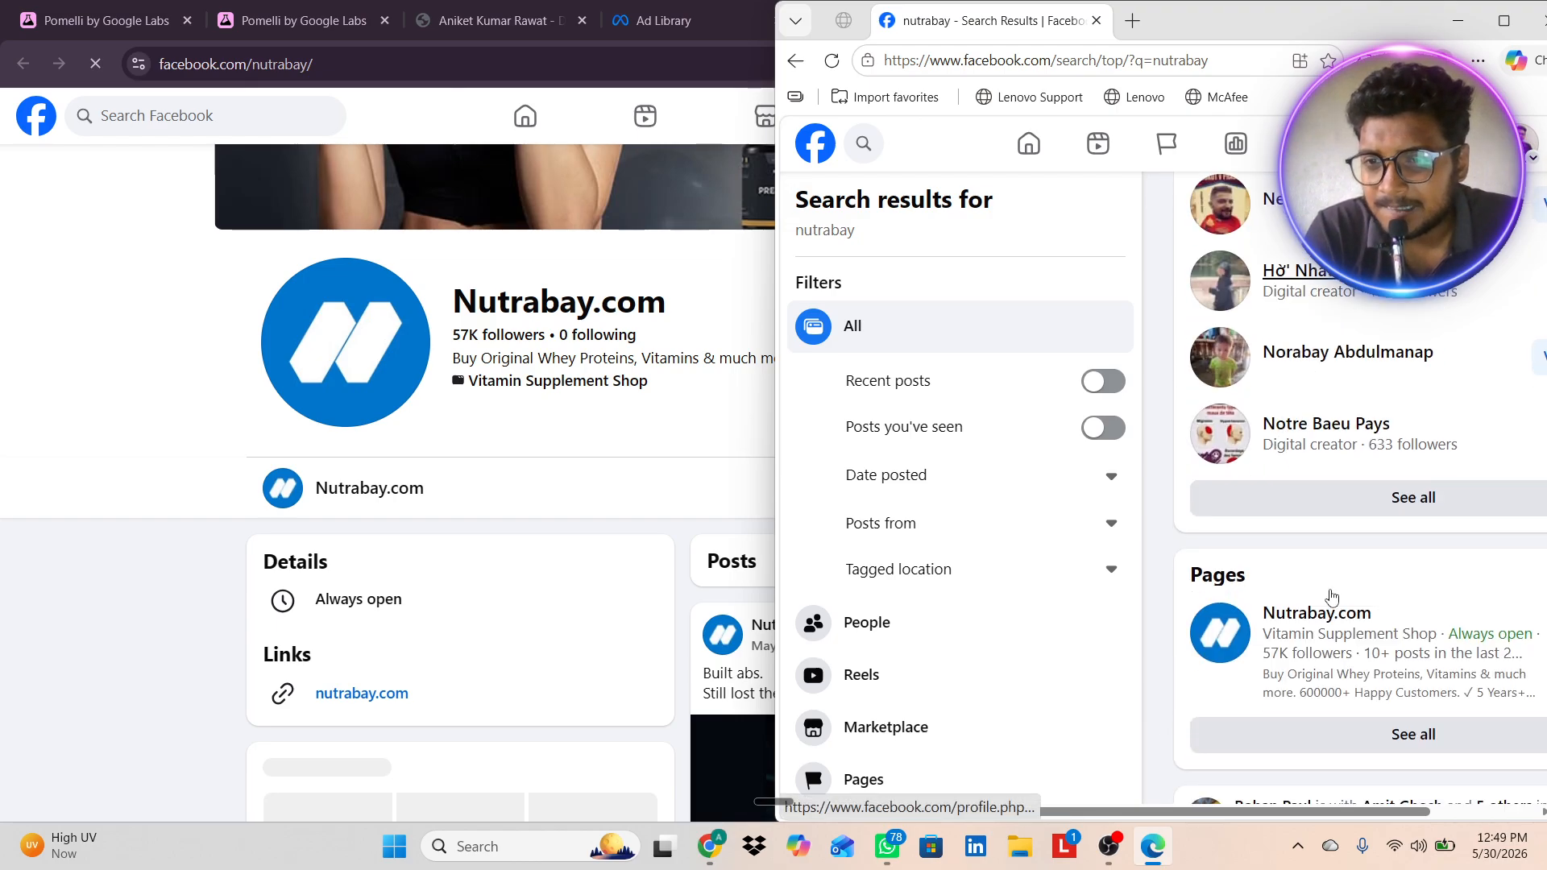
{"action": "left_click", "coordinate": [1326, 611]}
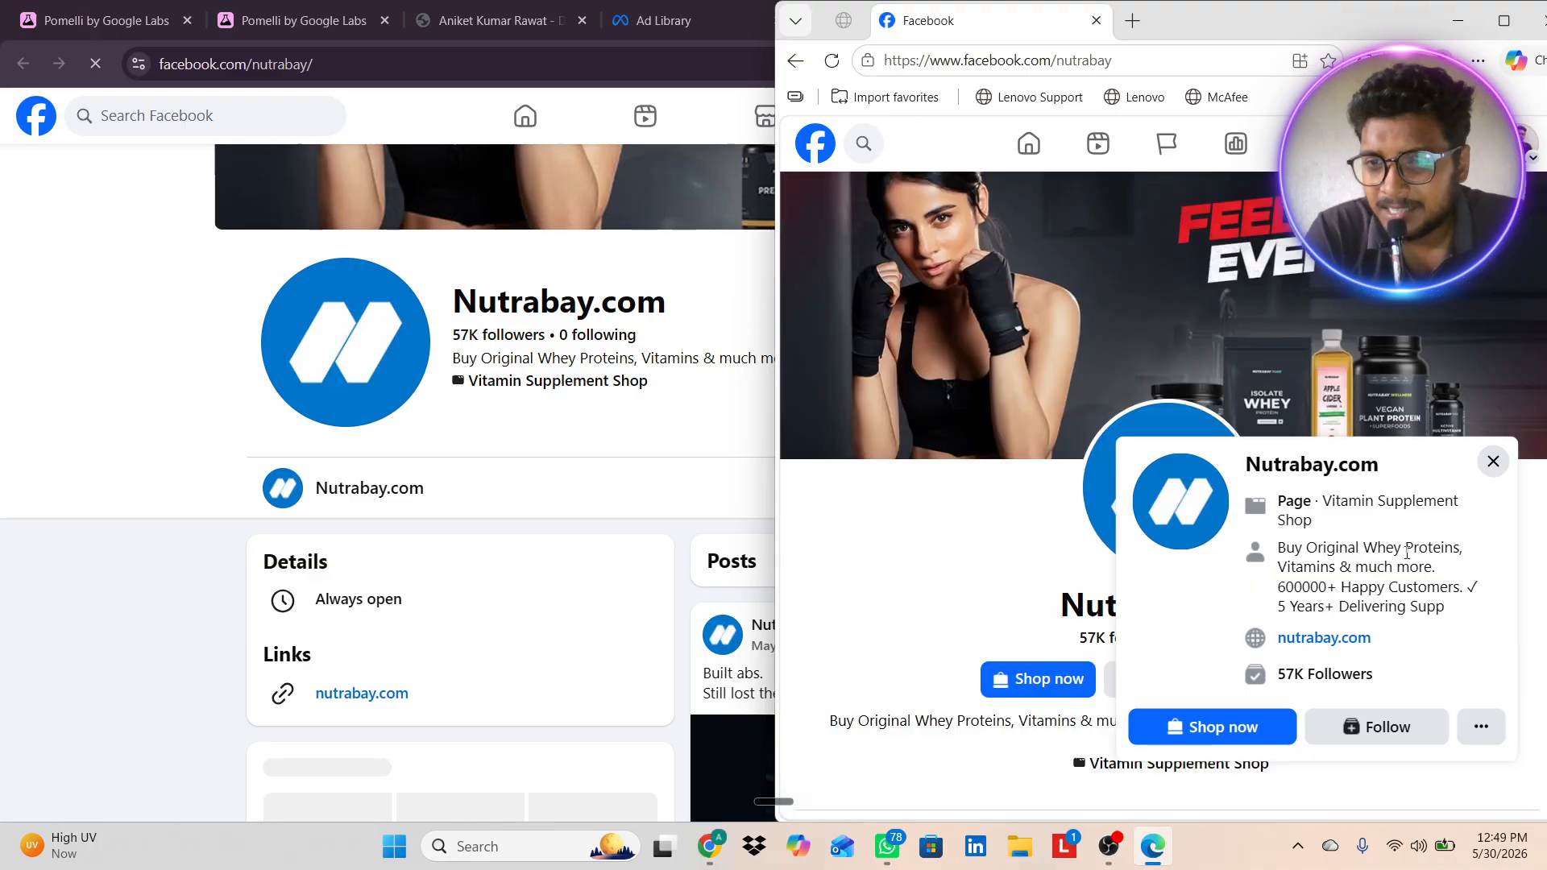
- Look over the Nutrabay.com page's header and details, and follow the page
{"action": "scroll", "coordinate": [1226, 708], "scroll_direction": "down", "scroll_amount": 3}
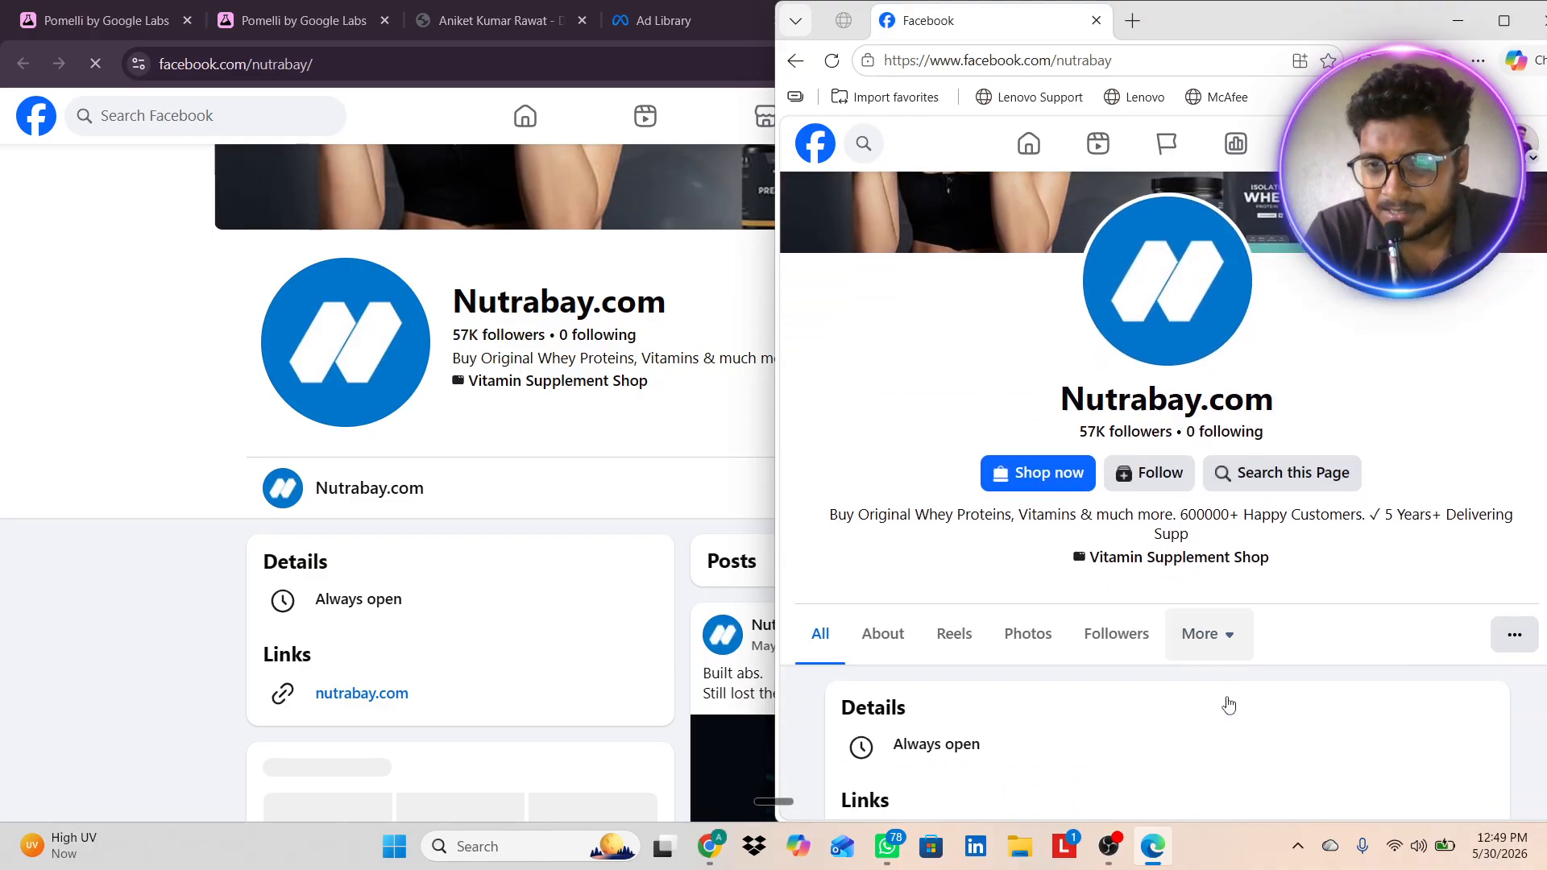
{"action": "scroll", "coordinate": [991, 680], "scroll_direction": "down", "scroll_amount": 2}
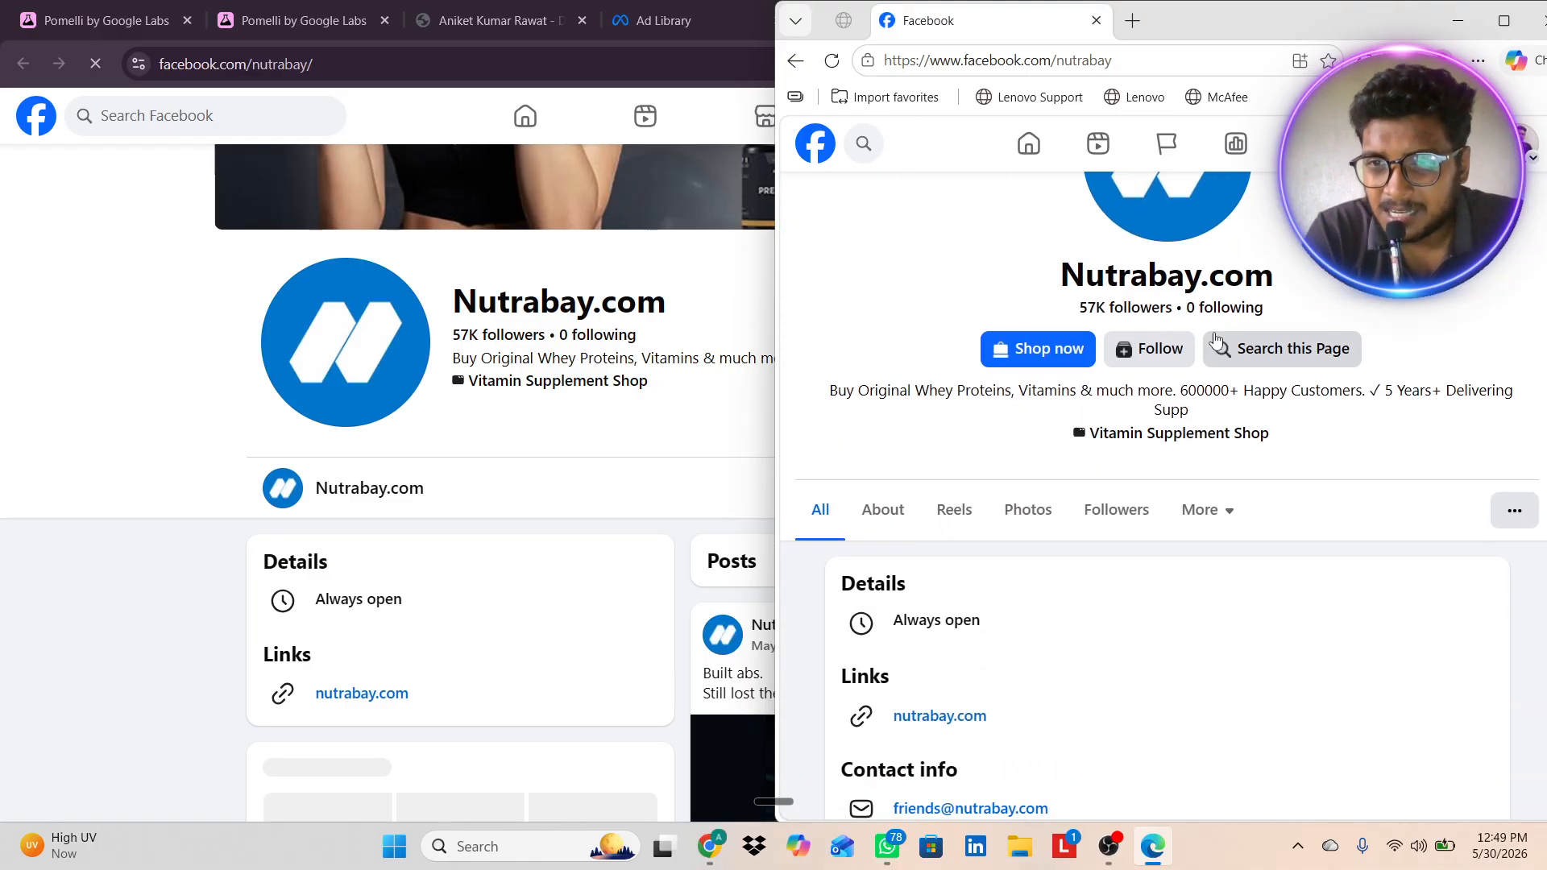
{"action": "scroll", "coordinate": [1062, 515], "scroll_direction": "down", "scroll_amount": 4}
{"action": "scroll", "coordinate": [1062, 516], "scroll_direction": "up", "scroll_amount": 4}
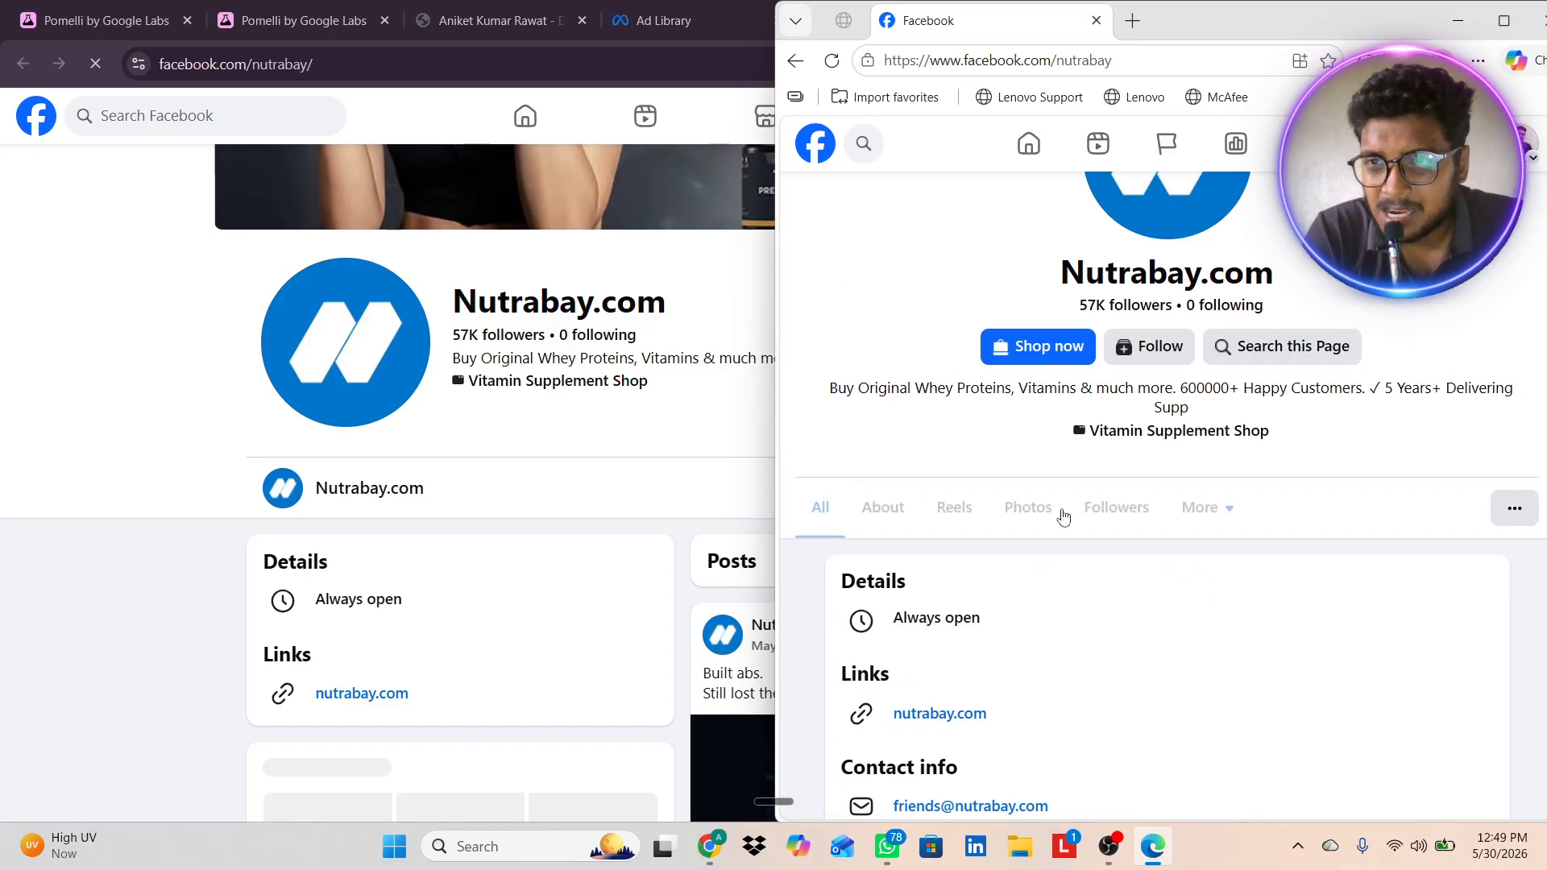
{"action": "left_click", "coordinate": [1178, 344]}
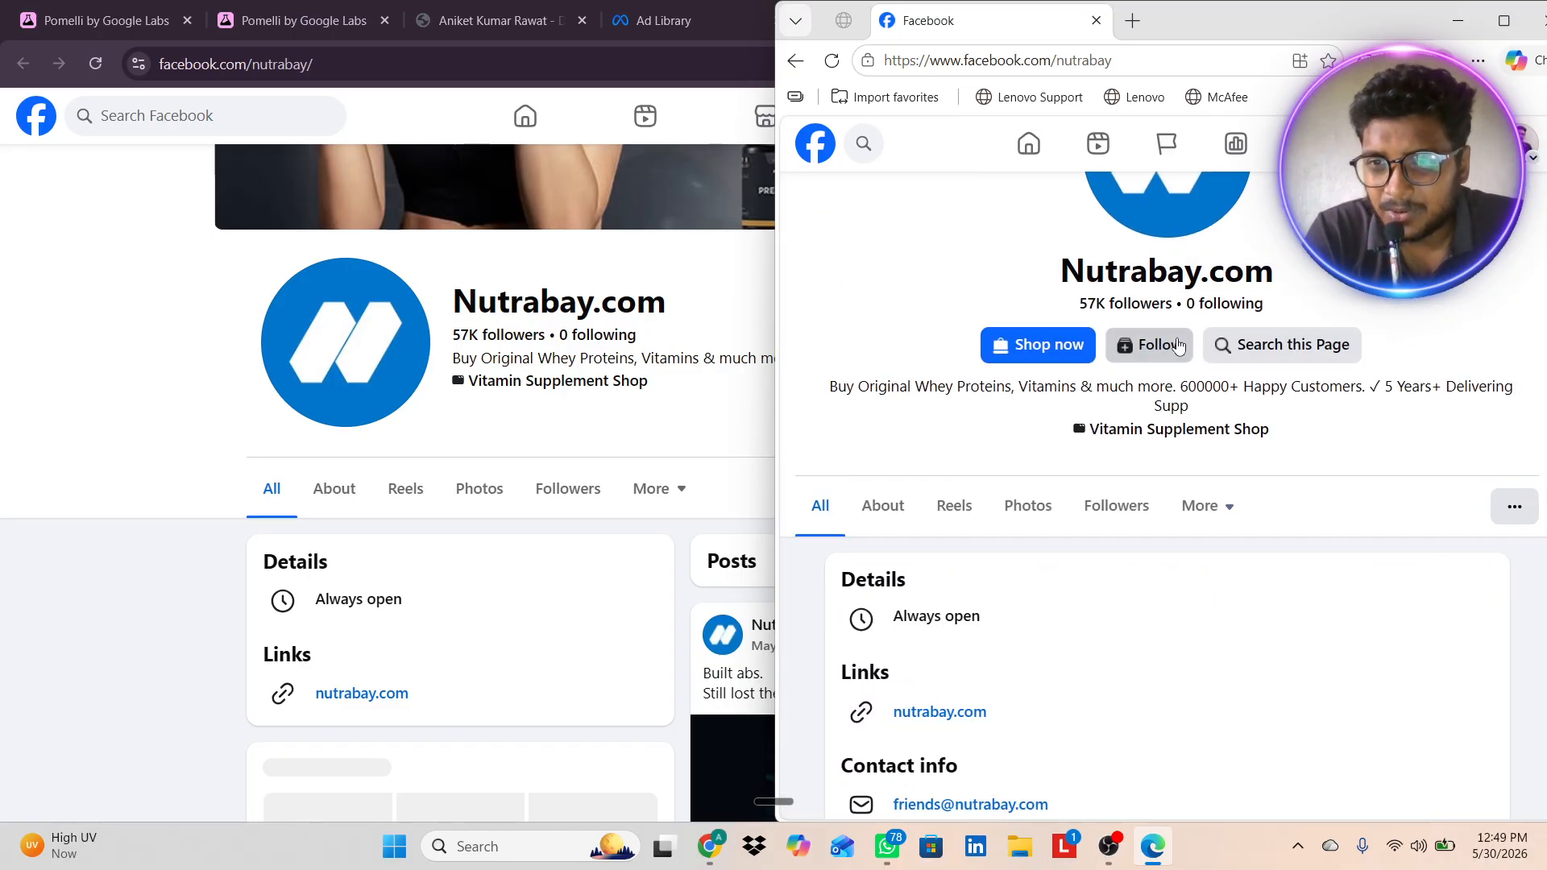
- Find the contact info on the Nutrabay.com page and highlight the company's contact e-mail address
{"action": "scroll", "coordinate": [1214, 400], "scroll_direction": "down", "scroll_amount": 2}
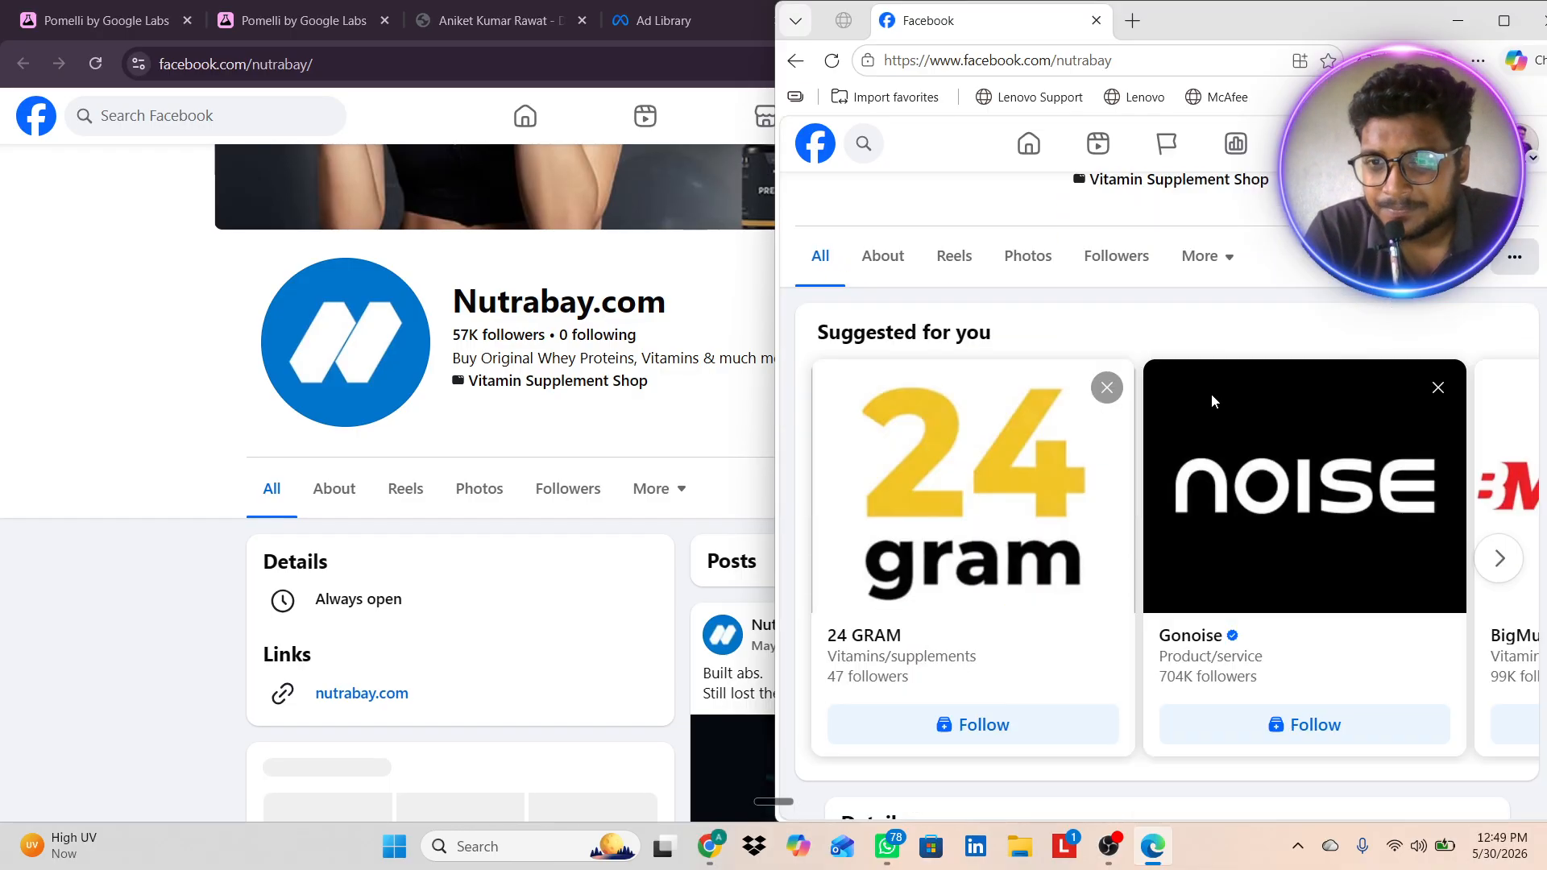
{"action": "scroll", "coordinate": [1214, 400], "scroll_direction": "down", "scroll_amount": 8}
{"action": "scroll", "coordinate": [1214, 401], "scroll_direction": "down", "scroll_amount": 3}
{"action": "scroll", "coordinate": [1210, 403], "scroll_direction": "up", "scroll_amount": 3}
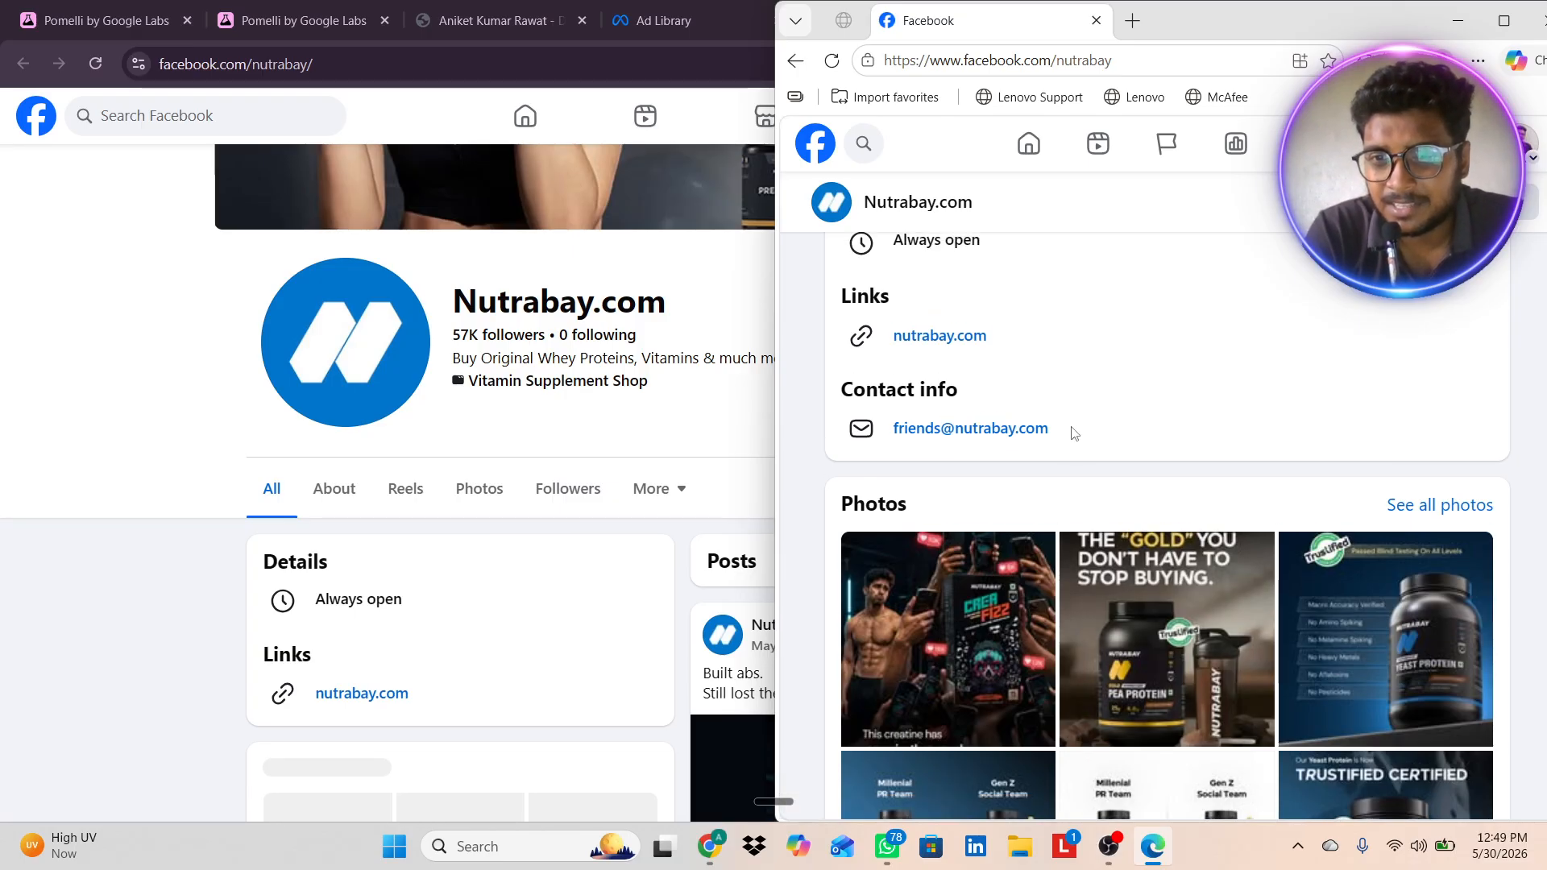
{"action": "left_click_drag", "start_coordinate": [1074, 434], "coordinate": [937, 433]}
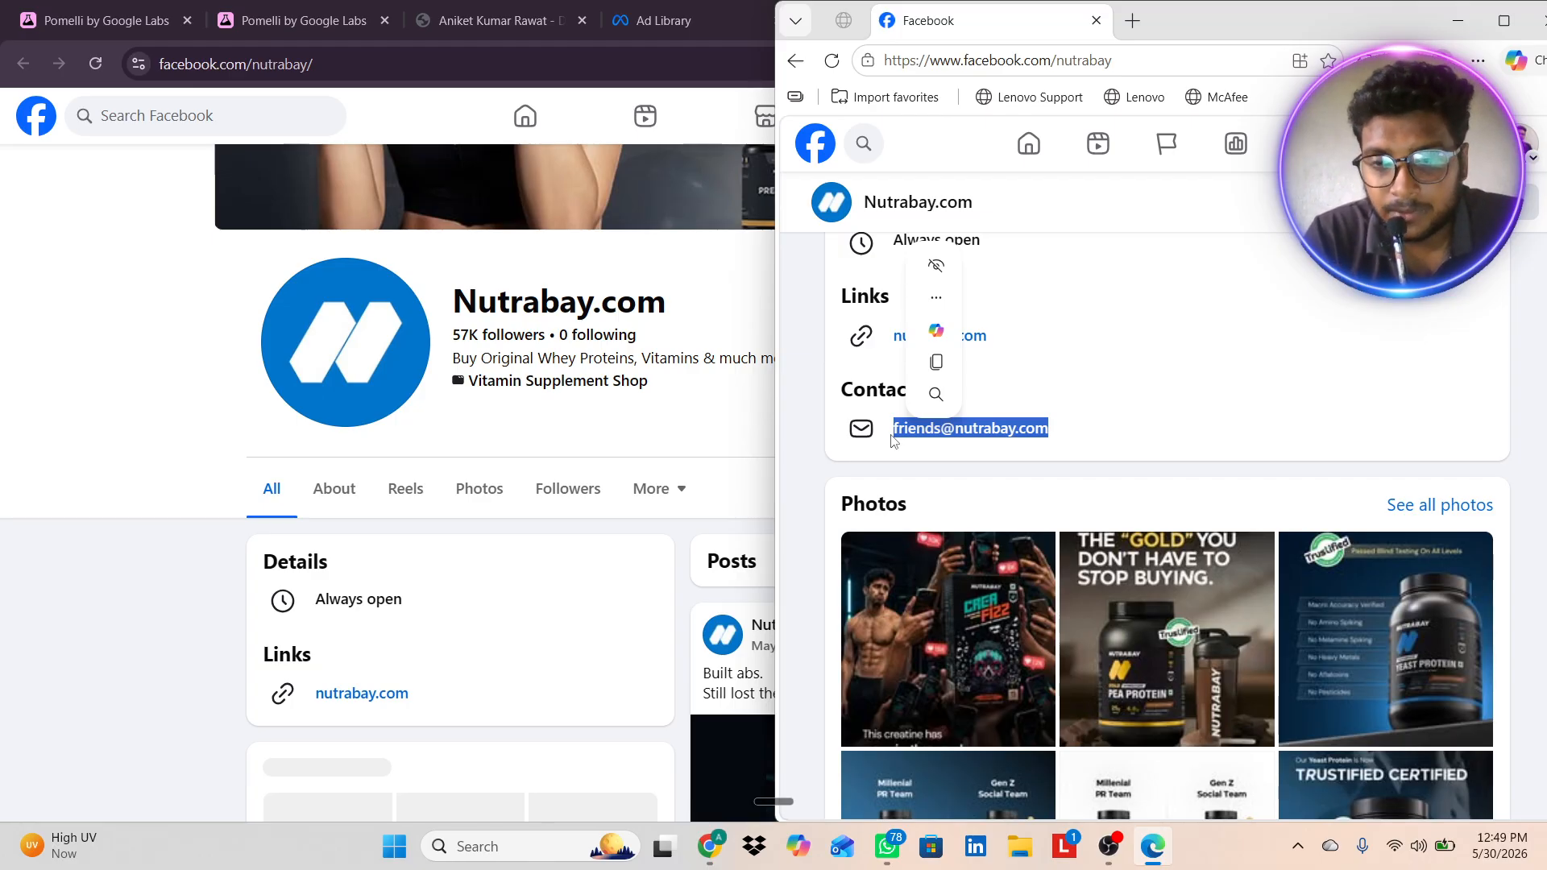
- Return to Pomelli in Chrome and check the progress of the website being generated
{"action": "left_click", "coordinate": [501, 23]}
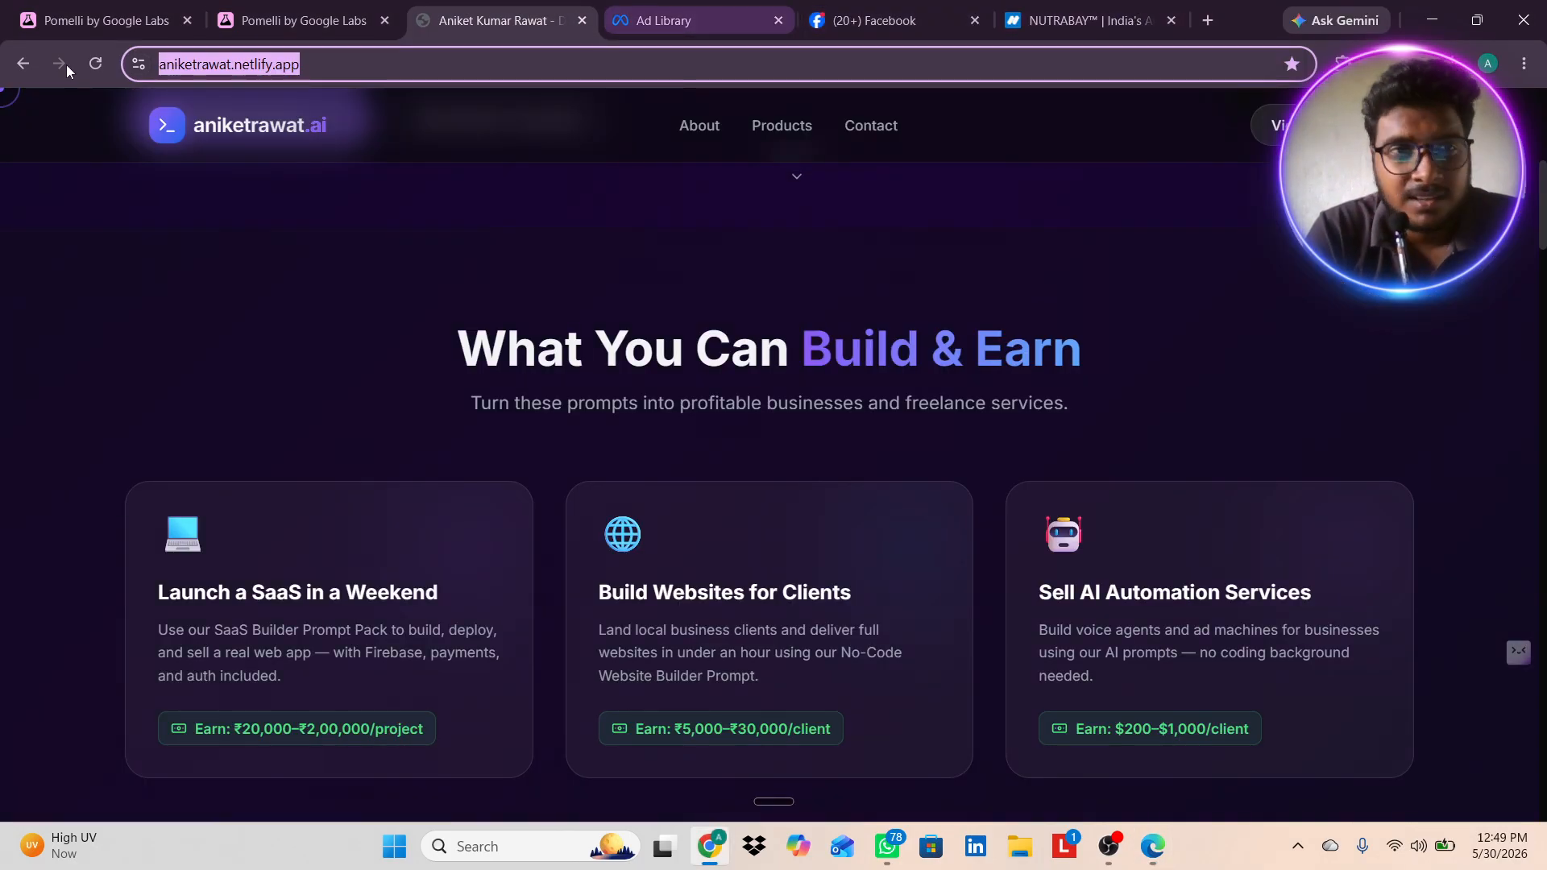
{"action": "left_click", "coordinate": [60, 26]}
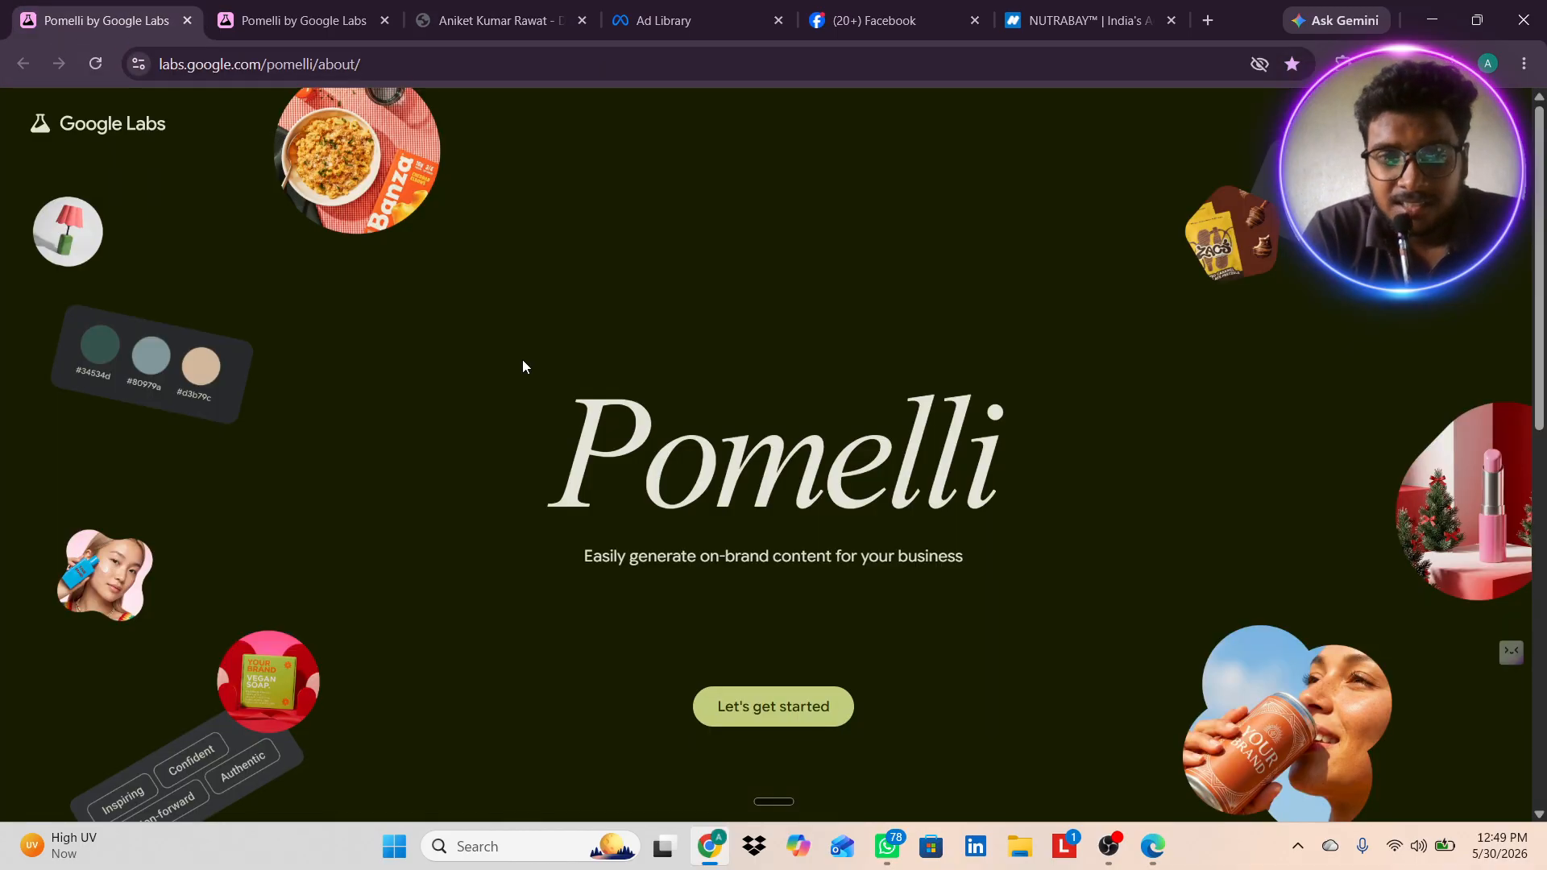
{"action": "left_click", "coordinate": [330, 29]}
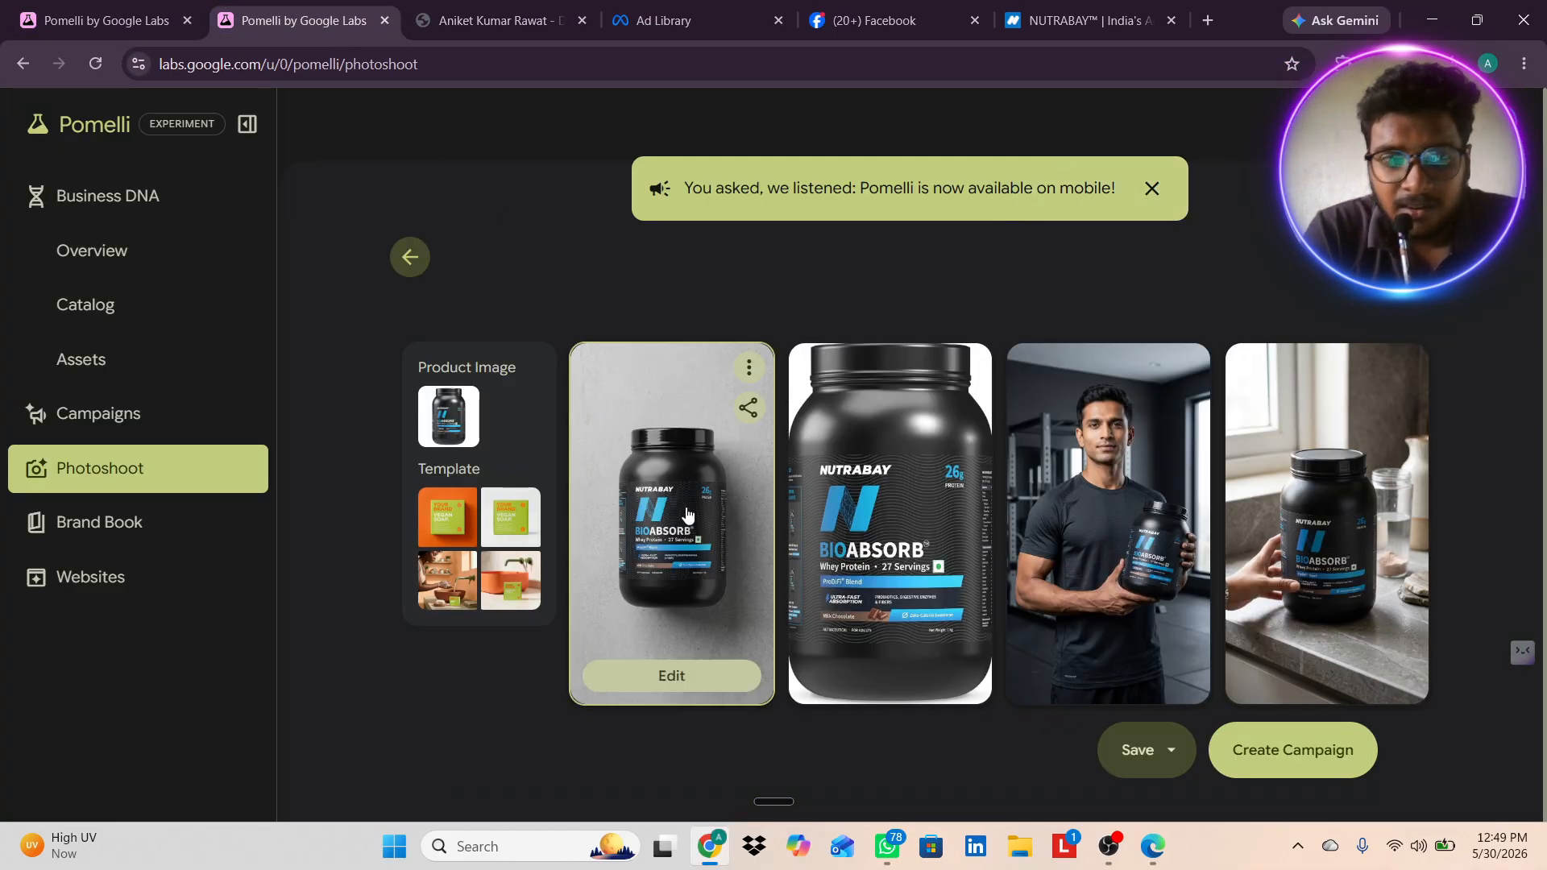
{"action": "left_click", "coordinate": [129, 582]}
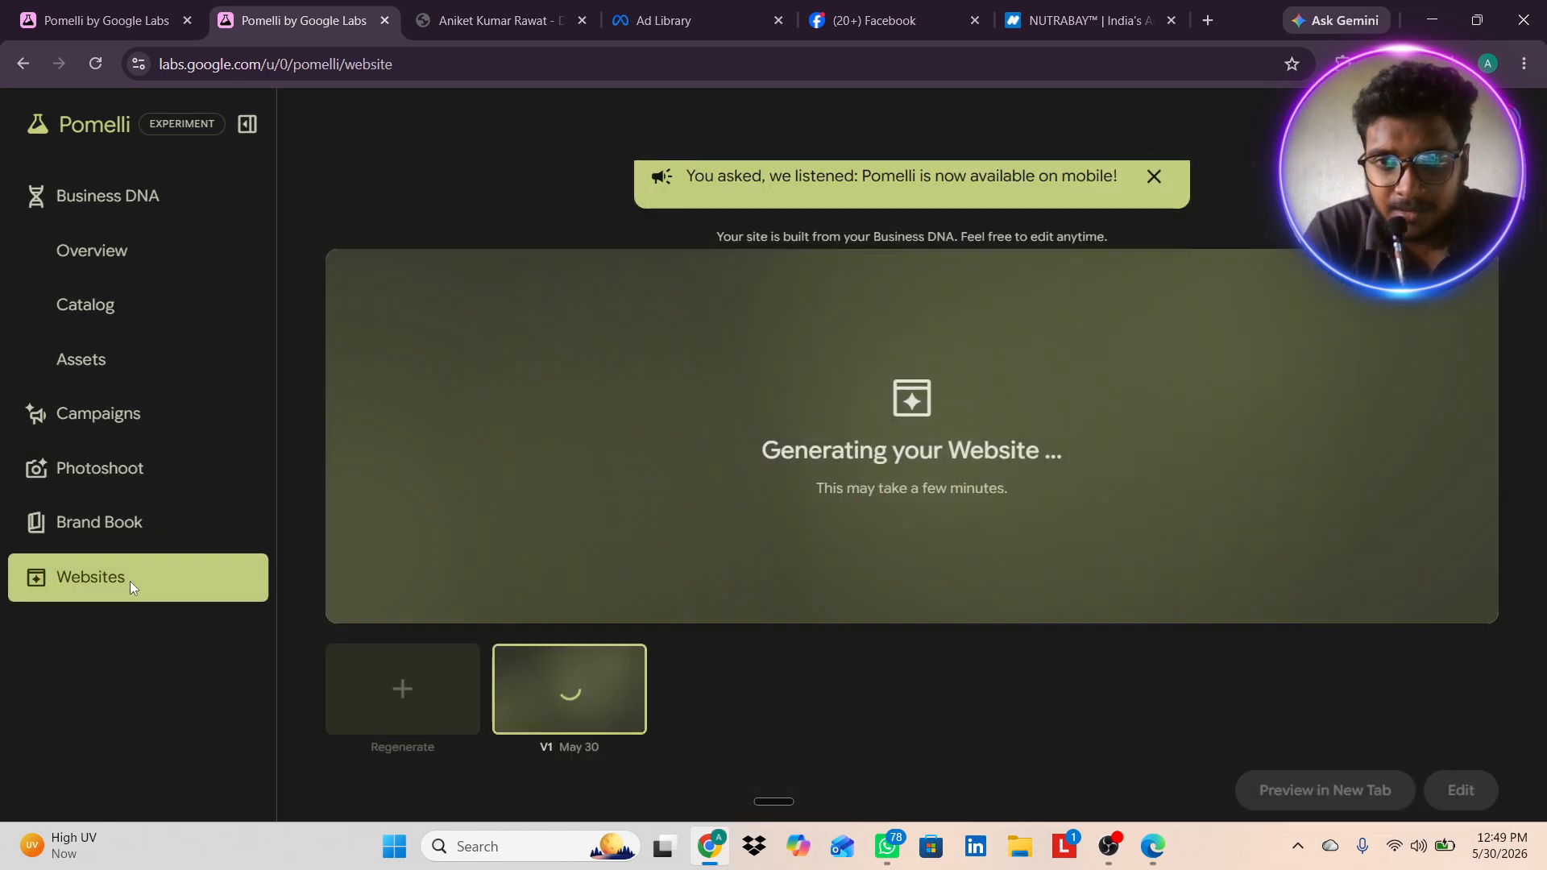